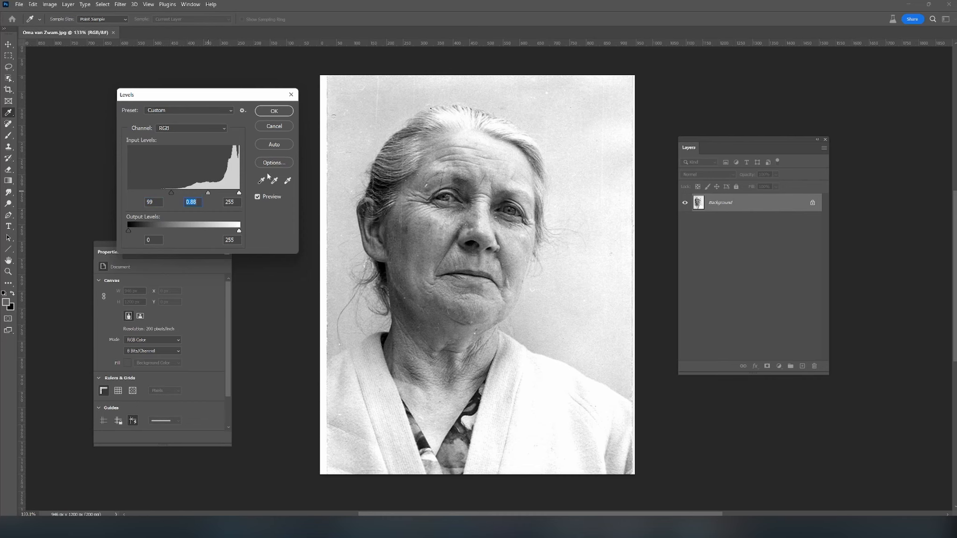
# - Apply the Levels adjustment with shadow input 99, midtone 0.88 and highlight input 255
pyautogui.click(275, 111)
pyautogui.press('j')
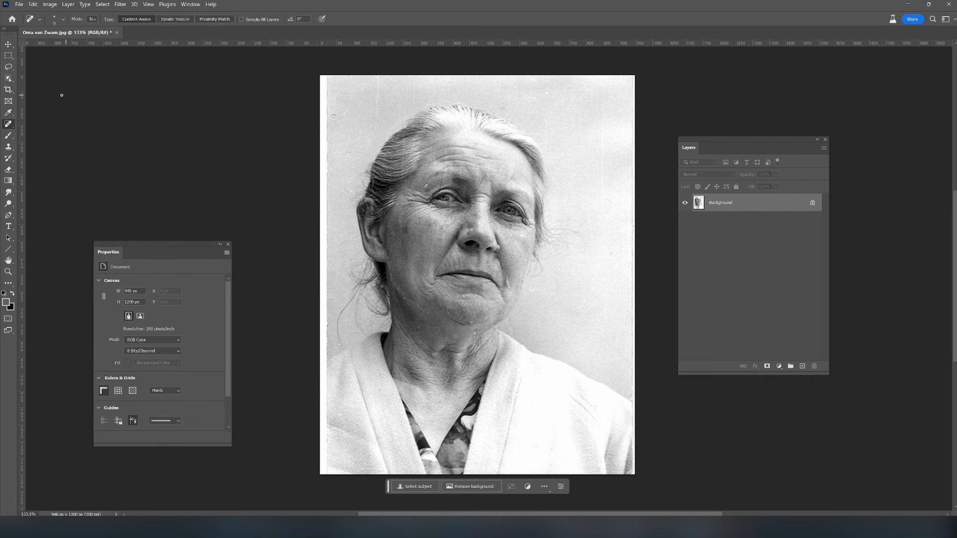
# - Extend the canvas beyond the photo's left edge to a width of 990 px with the Crop tool
pyautogui.click(8, 92)
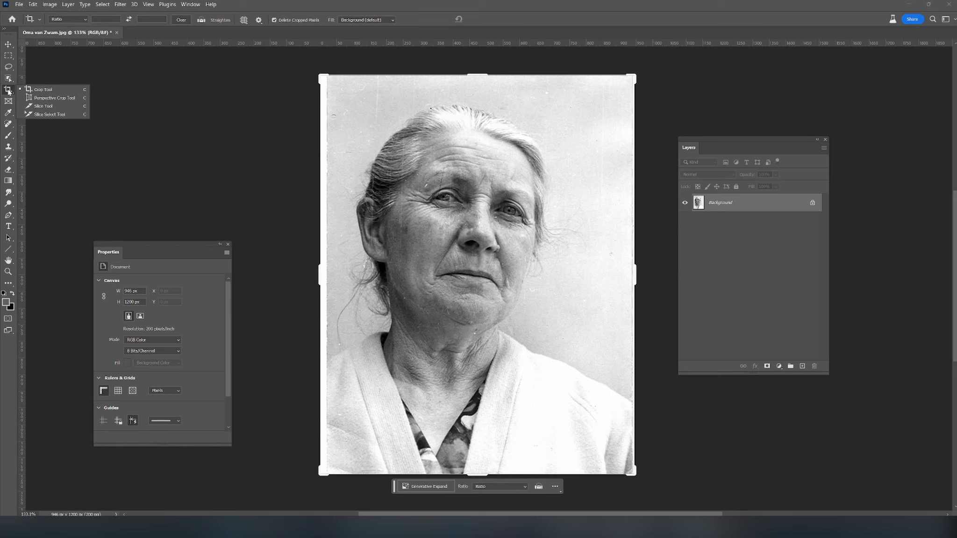
pyautogui.click(39, 93)
pyautogui.moveTo(318, 278); pyautogui.dragTo(311, 273)
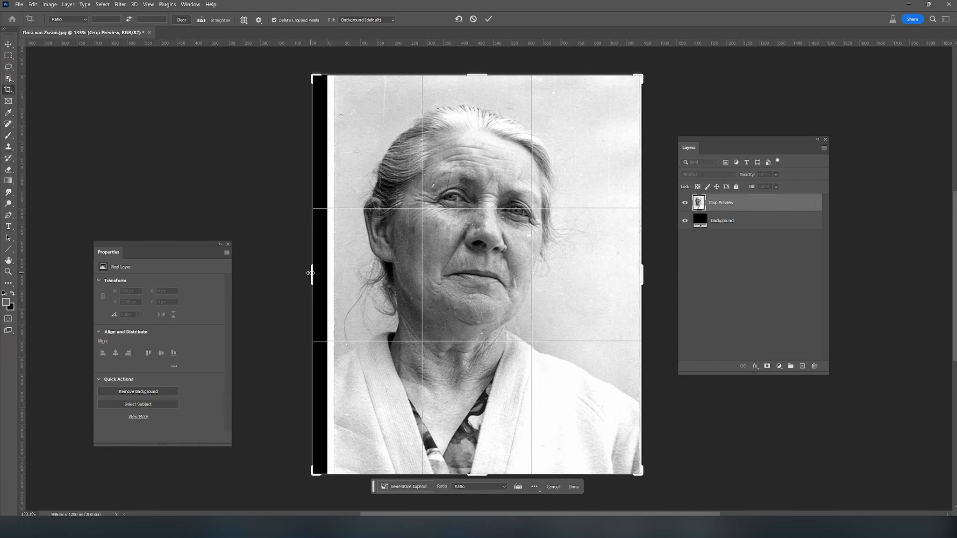
pyautogui.click(488, 19)
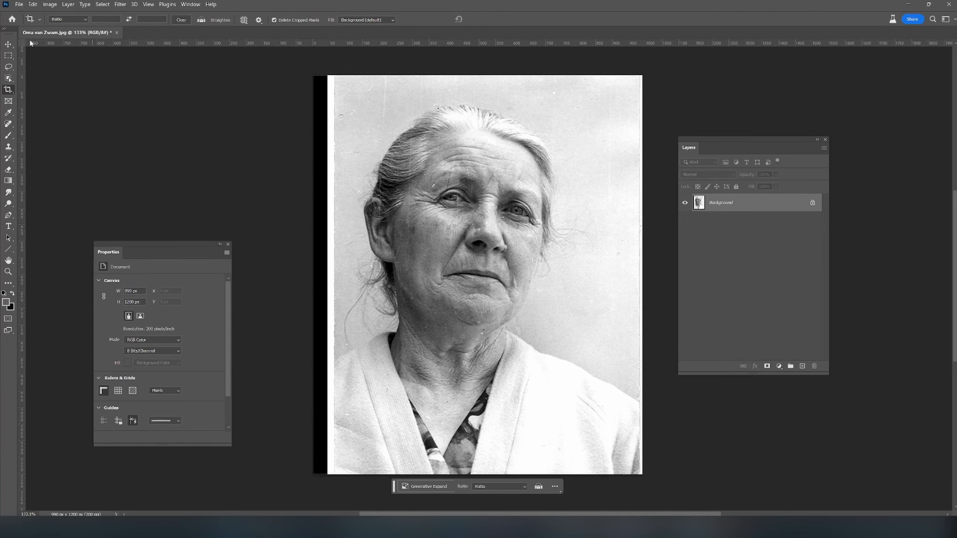
# - Select the full-height strip along the photo's left edge, including the black and white borders, and run Generative Fill without a prompt
pyautogui.click(8, 56)
pyautogui.moveTo(284, 59); pyautogui.dragTo(350, 377)
pyautogui.moveTo(342, 314); pyautogui.dragTo(343, 314)
pyautogui.scroll(5, 401, 202)
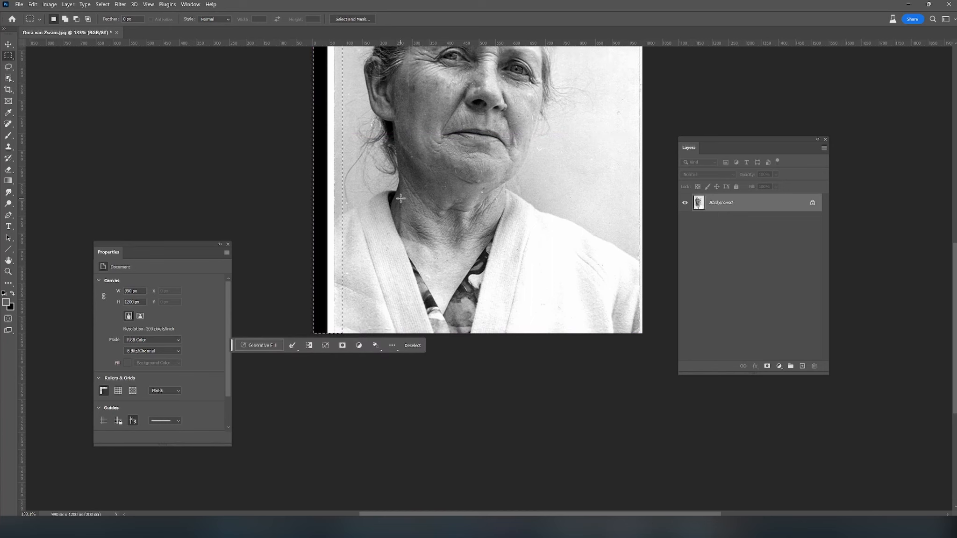
pyautogui.scroll(3, 401, 204)
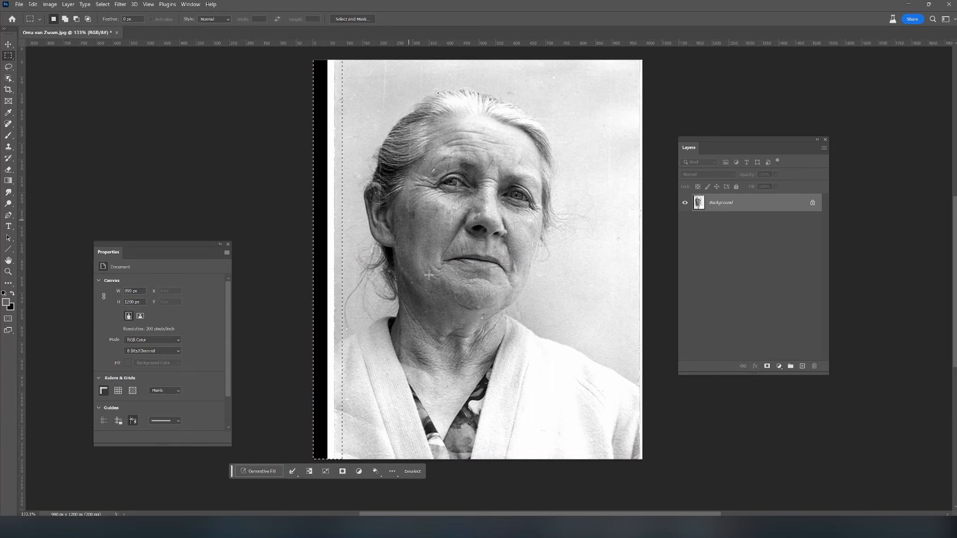
pyautogui.click(253, 472)
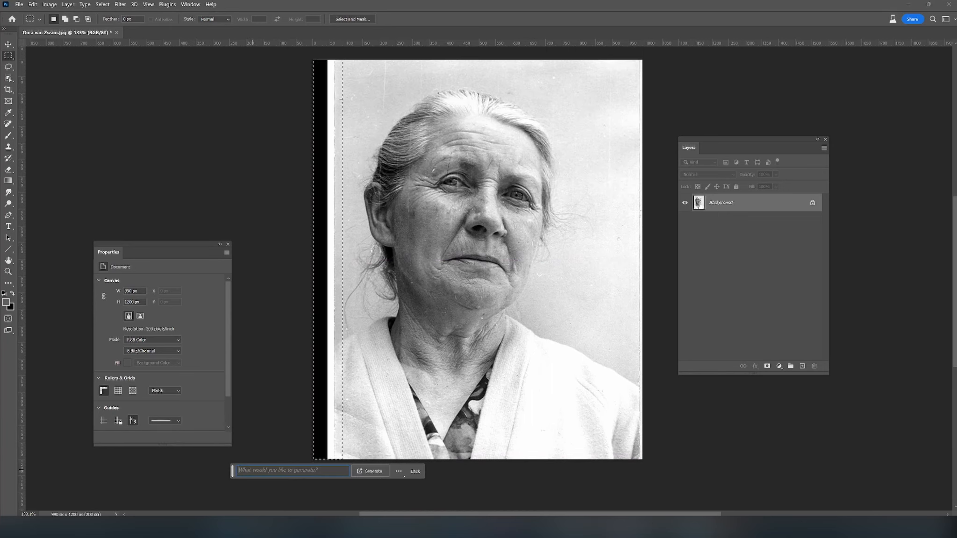
pyautogui.click(369, 472)
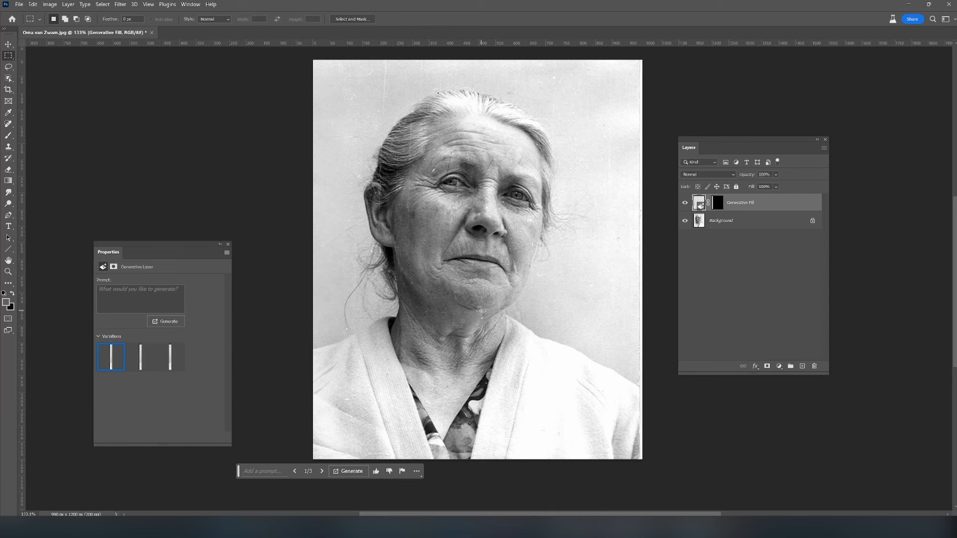
# - Compare the generated variations of the edge strip, keep the second one and check it against the original photo
pyautogui.click(140, 359)
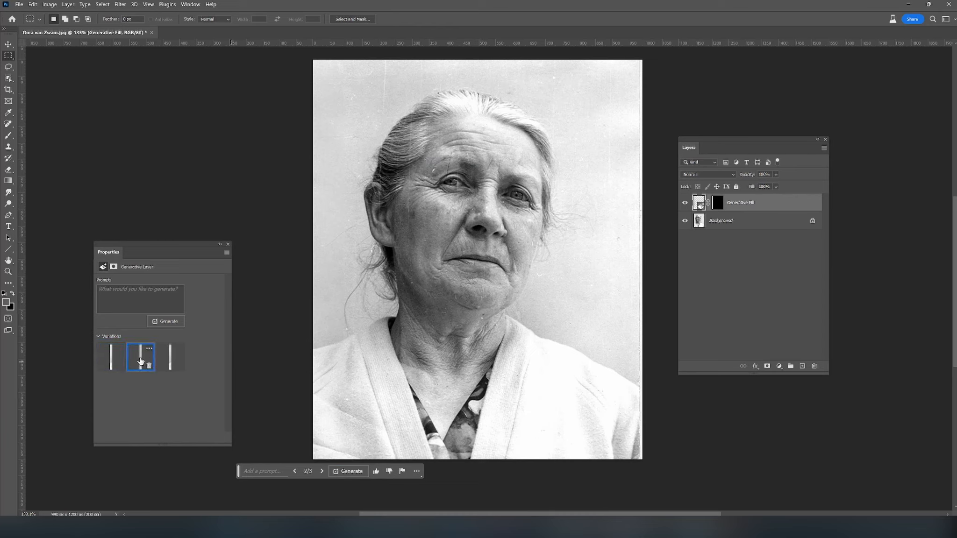
pyautogui.click(171, 359)
pyautogui.click(140, 359)
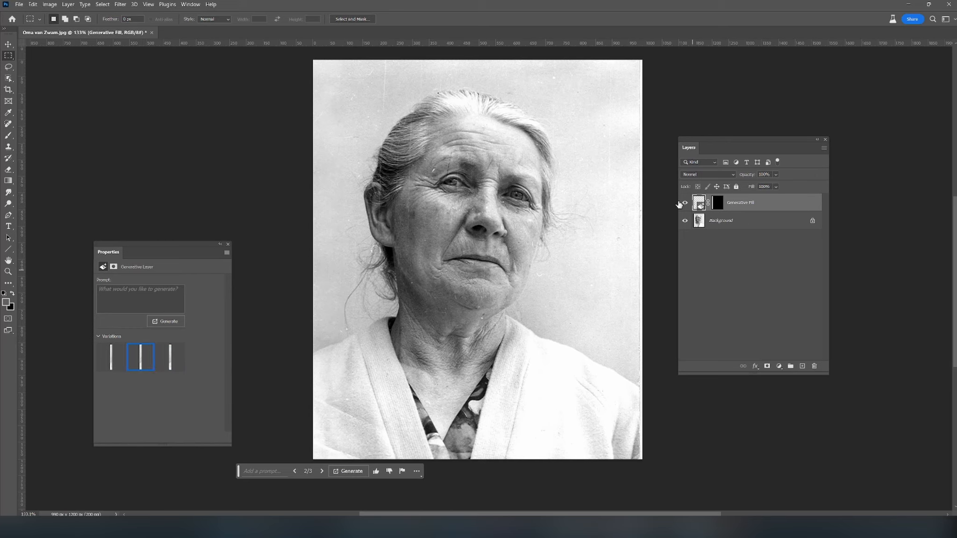
pyautogui.click(683, 204)
pyautogui.click(683, 204)
pyautogui.click(683, 204)
pyautogui.click(683, 203)
# - Merge the Generative Fill layer and the Background into a single layer
pyautogui.keyDown('shift'); pyautogui.click(725, 221); pyautogui.keyUp('shift')
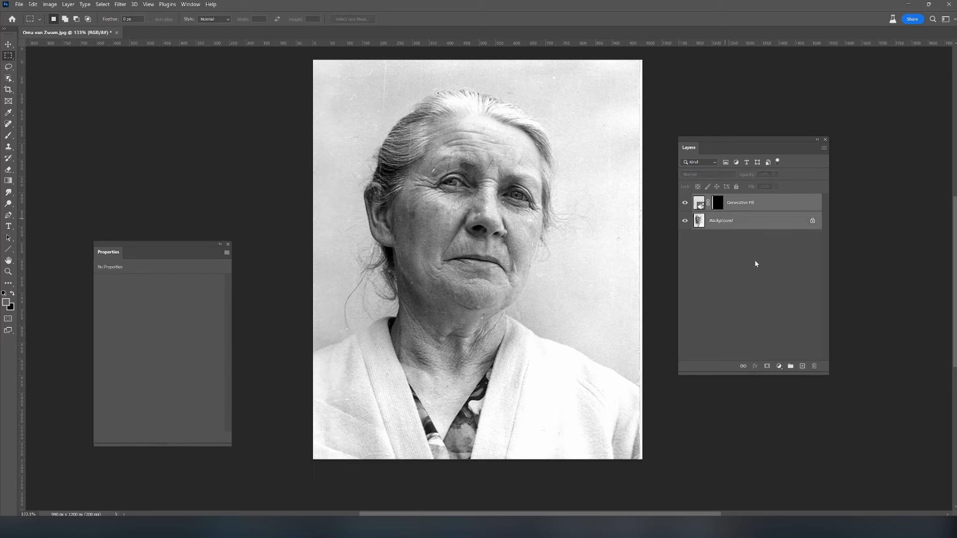
pyautogui.rightClick(746, 226)
pyautogui.click(771, 305)
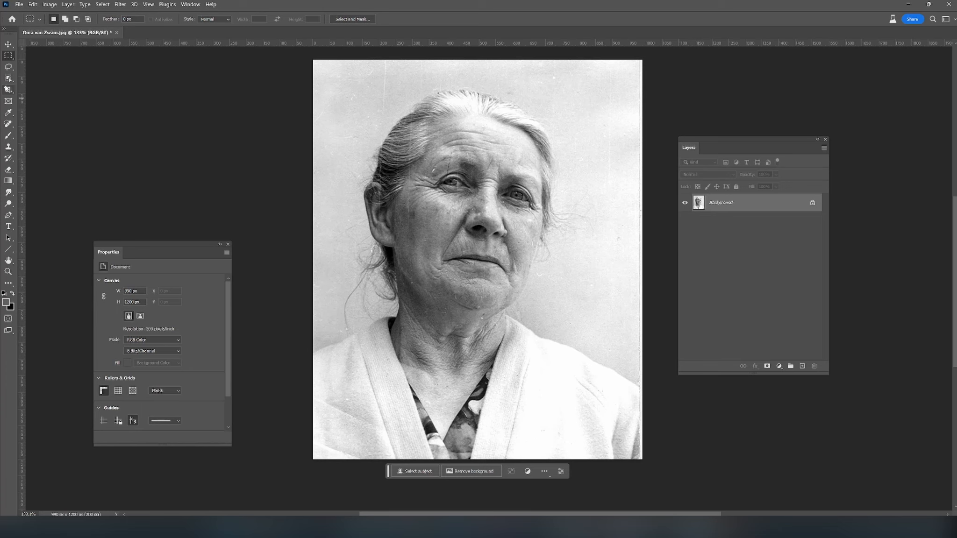
# - Crop the white border off the photo's side edge, reducing the image width to 979 px
pyautogui.press('c')
pyautogui.moveTo(642, 260); pyautogui.dragTo(640, 257)
pyautogui.press('Return')
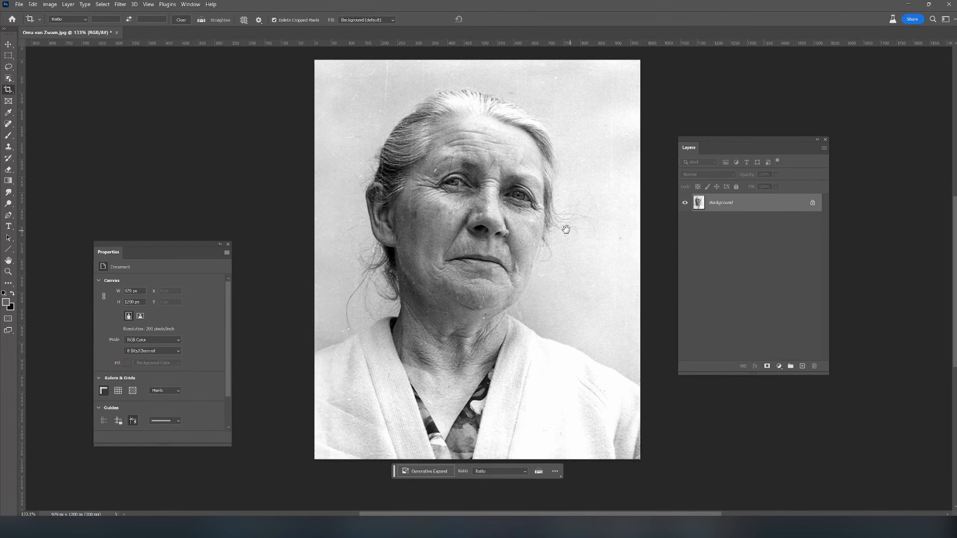
# - Clear the workspace around the enlarged face by moving the Layers panel outward and closing the Properties panel
pyautogui.moveTo(565, 229); pyautogui.dragTo(553, 242)
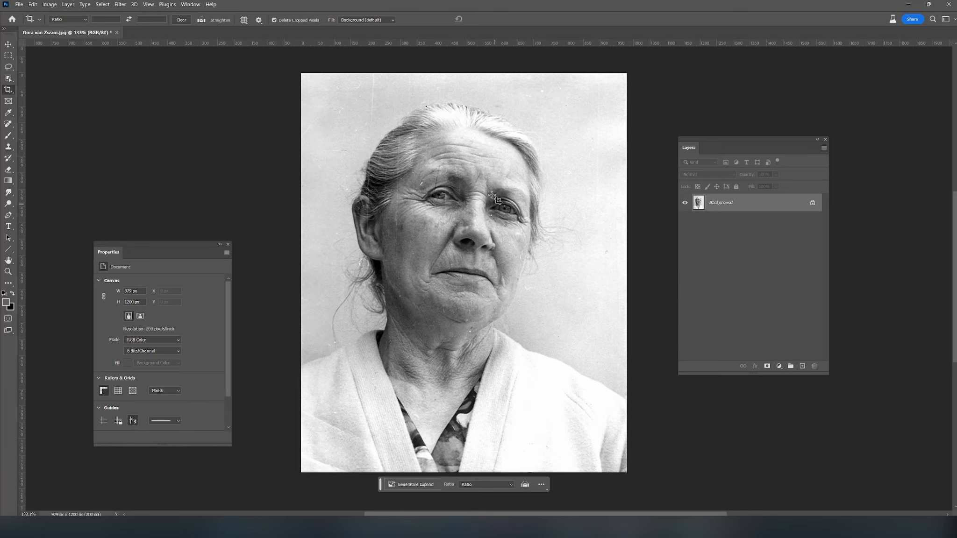
pyautogui.scroll(5, 439, 148)
pyautogui.moveTo(546, 354); pyautogui.dragTo(464, 259)
pyautogui.moveTo(759, 141); pyautogui.dragTo(809, 144)
pyautogui.moveTo(167, 256); pyautogui.dragTo(138, 242)
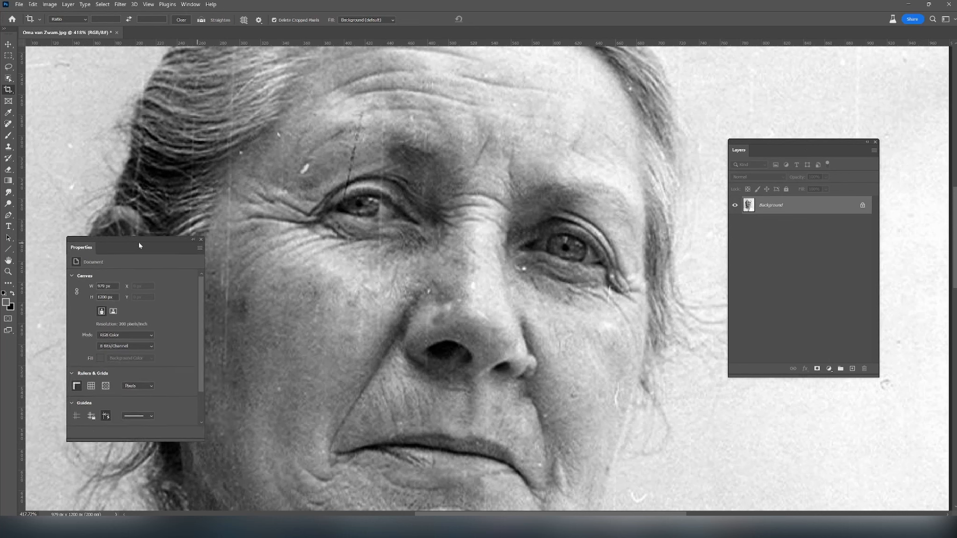
pyautogui.click(203, 238)
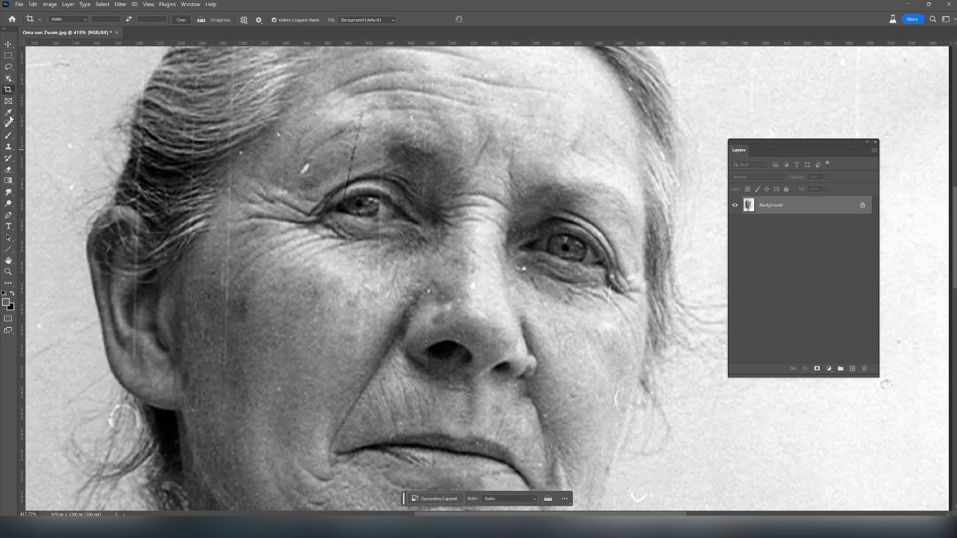
# - Remove the white spot, the dark scratch and the specks around the left eyebrow and hairline with the content-aware Spot Healing Brush
pyautogui.click(9, 125)
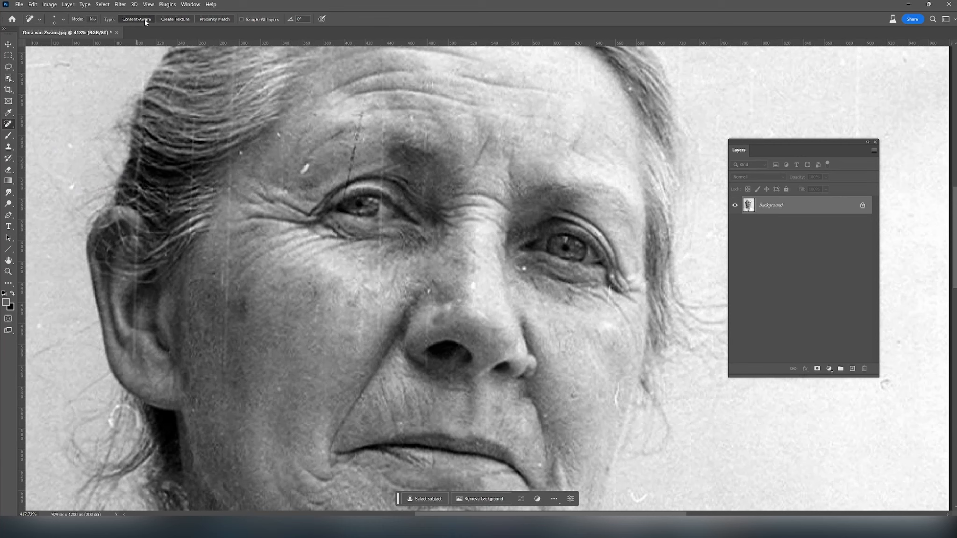
pyautogui.moveTo(307, 164); pyautogui.dragTo(303, 173)
pyautogui.moveTo(362, 109); pyautogui.dragTo(344, 208)
pyautogui.moveTo(362, 144); pyautogui.dragTo(367, 135)
pyautogui.click(362, 127)
pyautogui.moveTo(275, 127)
pyautogui.mouseDown()
pyautogui.moveTo(282, 137)
pyautogui.moveTo(241, 156)
pyautogui.mouseUp()
pyautogui.moveTo(385, 121); pyautogui.dragTo(382, 286)
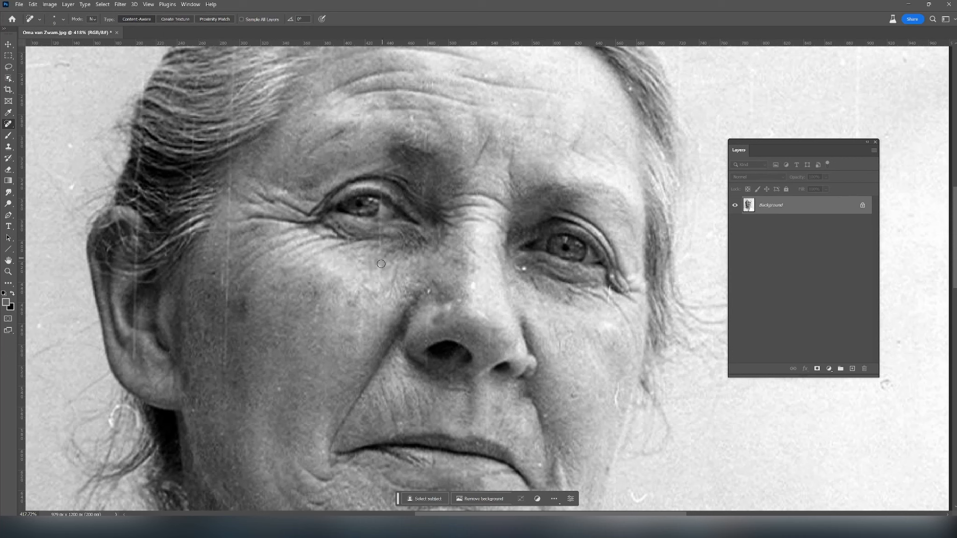
# - Heal the remains of the vertical scratch running through the left eyebrow, eyelid and inner eye
pyautogui.scroll(4, 379, 195)
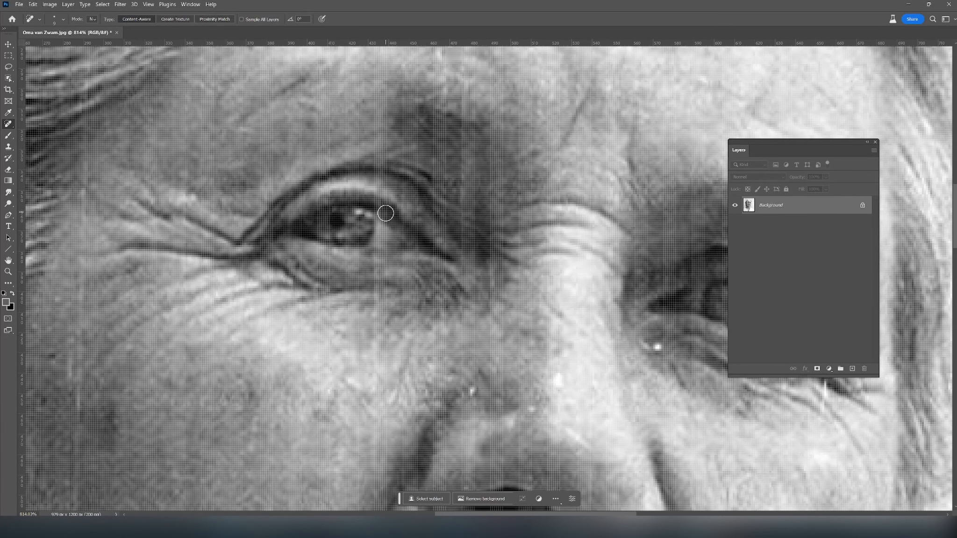
pyautogui.scroll(-1, 411, 222)
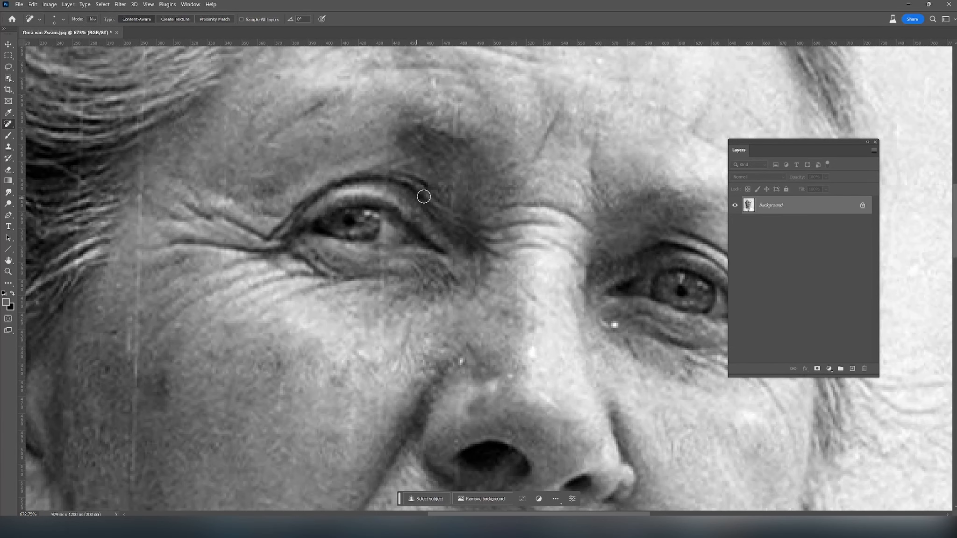
pyautogui.click(387, 170)
pyautogui.moveTo(392, 149)
pyautogui.mouseDown()
pyautogui.moveTo(380, 154)
pyautogui.moveTo(376, 133)
pyautogui.moveTo(410, 150)
pyautogui.moveTo(389, 153)
pyautogui.mouseUp()
pyautogui.click(394, 140)
pyautogui.moveTo(391, 197)
pyautogui.mouseDown()
pyautogui.moveTo(383, 186)
pyautogui.moveTo(401, 198)
pyautogui.mouseUp()
pyautogui.scroll(-1, 392, 243)
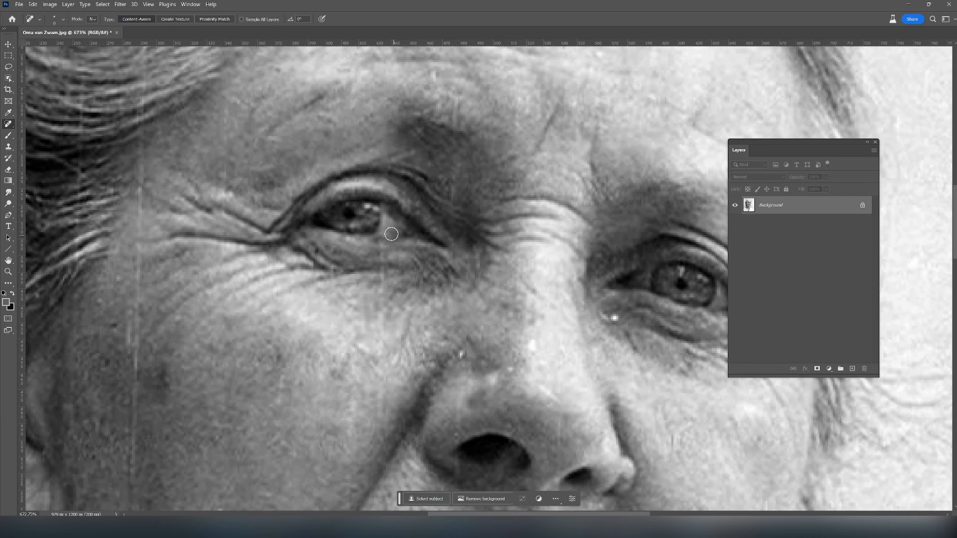
pyautogui.click(385, 237)
# - Retouch the damaged tones in the left eye with the Brush tool, using a sampled dark tone at 18% opacity
pyautogui.click(8, 135)
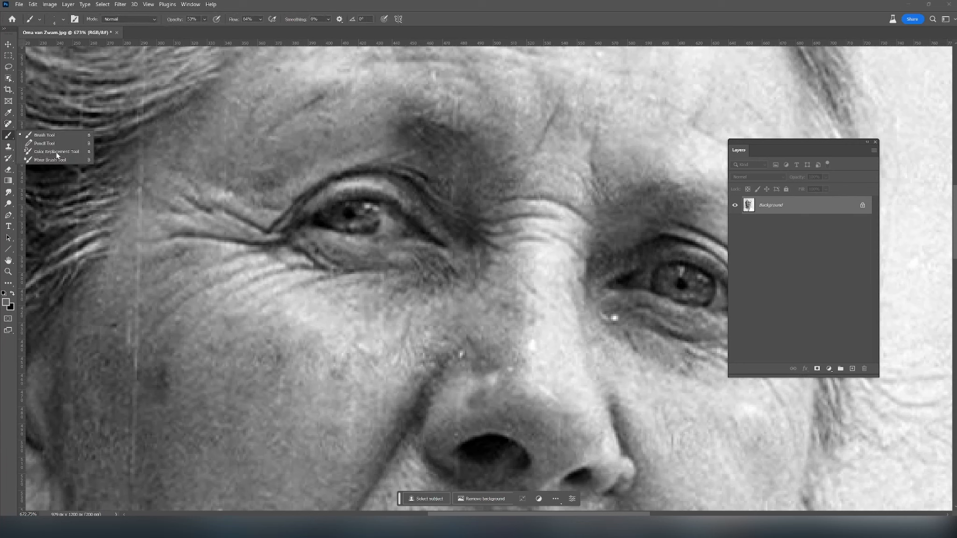
pyautogui.keyDown('alt'); pyautogui.click(392, 202); pyautogui.keyUp('alt')
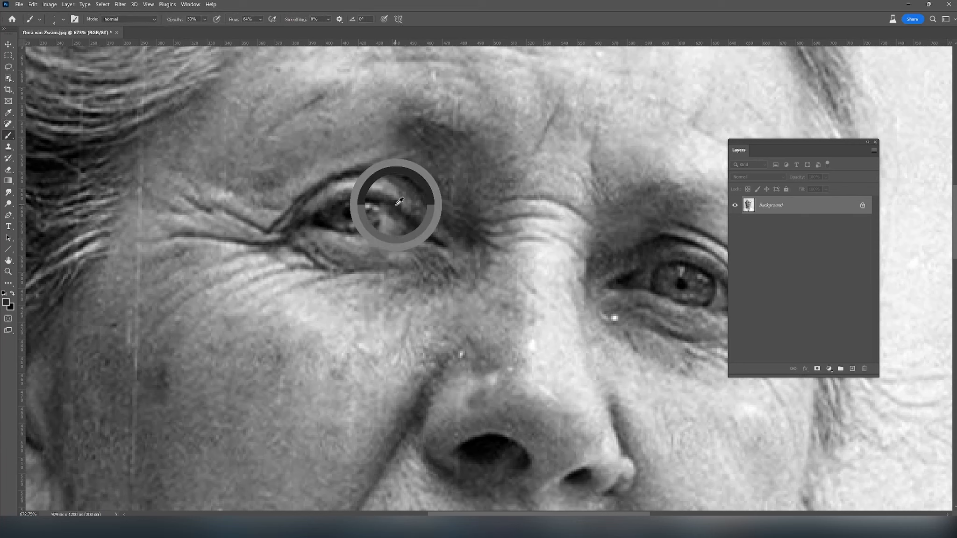
pyautogui.click(205, 20)
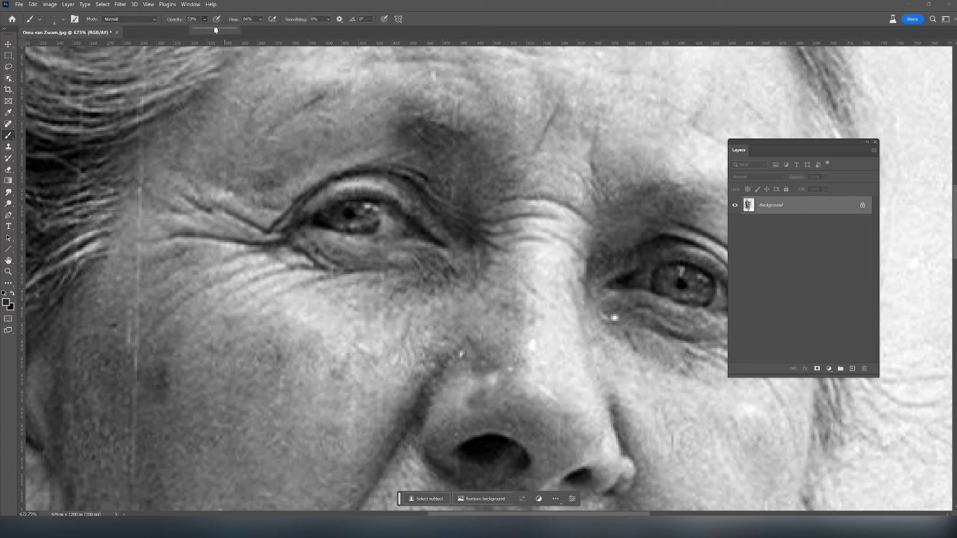
pyautogui.click(380, 203)
pyautogui.keyDown('alt'); pyautogui.click(385, 209); pyautogui.keyUp('alt')
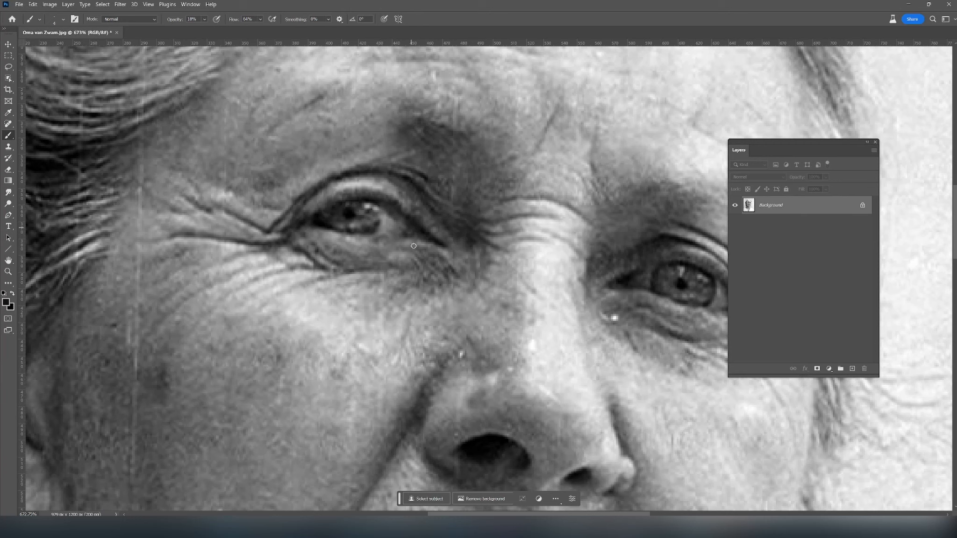
pyautogui.keyDown('alt'); pyautogui.click(385, 228); pyautogui.keyUp('alt')
# - Heal the fine scratches and specks between the eyebrows and above the nose bridge with the Spot Healing Brush
pyautogui.click(7, 126)
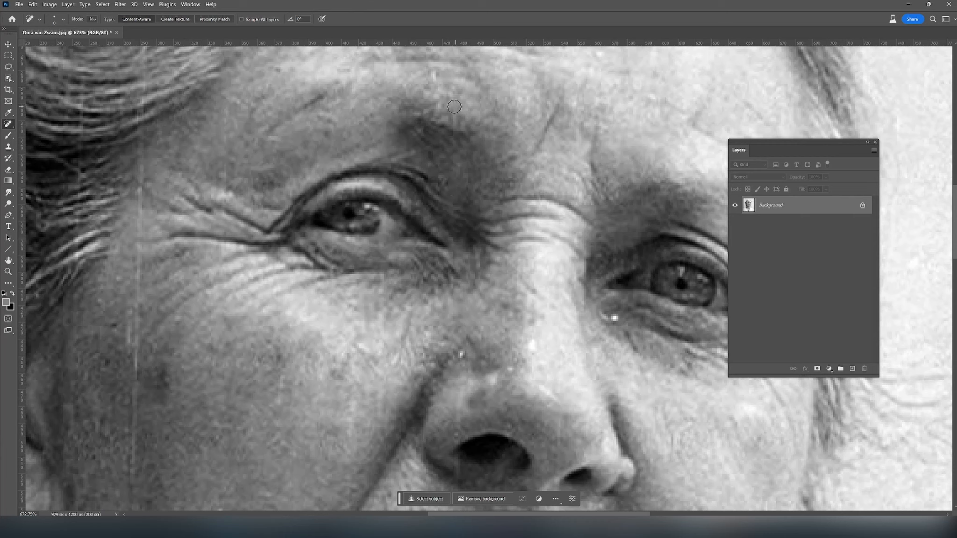
pyautogui.moveTo(560, 94); pyautogui.dragTo(546, 133)
pyautogui.moveTo(537, 147); pyautogui.dragTo(484, 239)
pyautogui.moveTo(525, 188)
pyautogui.mouseDown()
pyautogui.moveTo(519, 197)
pyautogui.moveTo(537, 161)
pyautogui.mouseUp()
pyautogui.moveTo(410, 104)
pyautogui.mouseDown()
pyautogui.moveTo(408, 116)
pyautogui.moveTo(400, 108)
pyautogui.moveTo(440, 110)
pyautogui.mouseUp()
pyautogui.moveTo(389, 169); pyautogui.dragTo(381, 166)
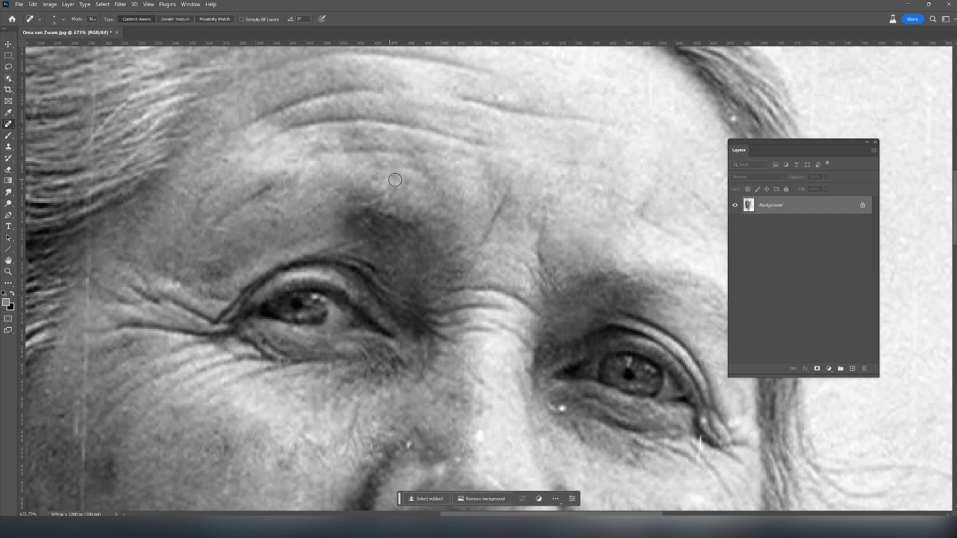
# - Heal the dark spots and small blemishes across the middle of the forehead
pyautogui.moveTo(330, 118)
pyautogui.mouseDown()
pyautogui.moveTo(331, 105)
pyautogui.moveTo(349, 237)
pyautogui.mouseUp()
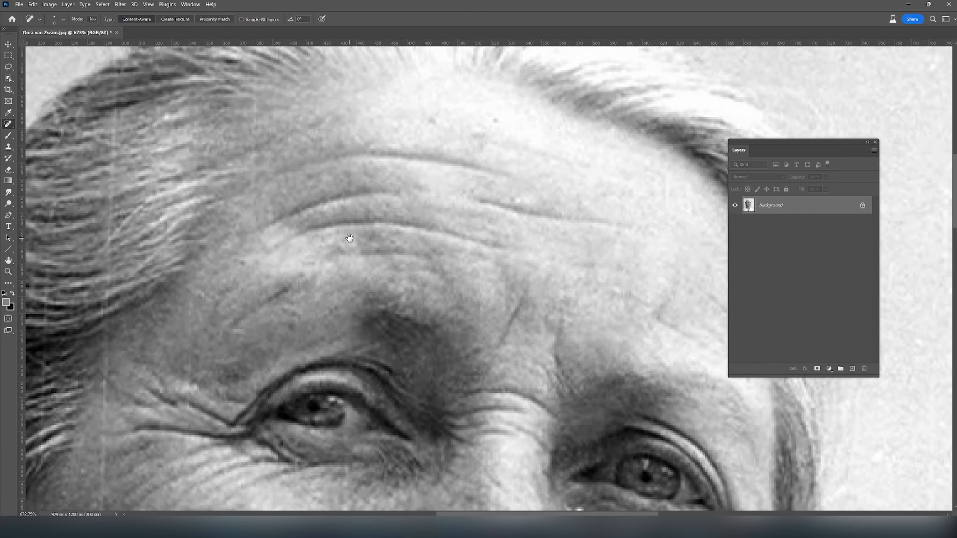
pyautogui.moveTo(348, 181)
pyautogui.mouseDown()
pyautogui.moveTo(354, 167)
pyautogui.moveTo(361, 181)
pyautogui.mouseUp()
pyautogui.moveTo(495, 120); pyautogui.dragTo(500, 122)
pyautogui.moveTo(528, 191); pyautogui.dragTo(515, 201)
pyautogui.moveTo(448, 122); pyautogui.dragTo(435, 122)
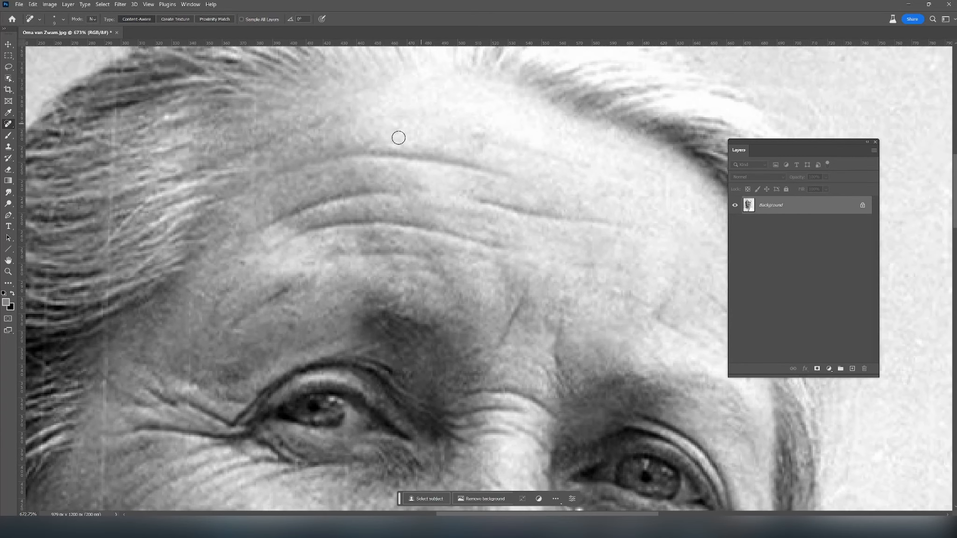
# - Clean up the specks along the left hairline and the adjacent forehead with small healing strokes
pyautogui.moveTo(303, 146); pyautogui.dragTo(361, 201)
pyautogui.moveTo(310, 156); pyautogui.dragTo(321, 149)
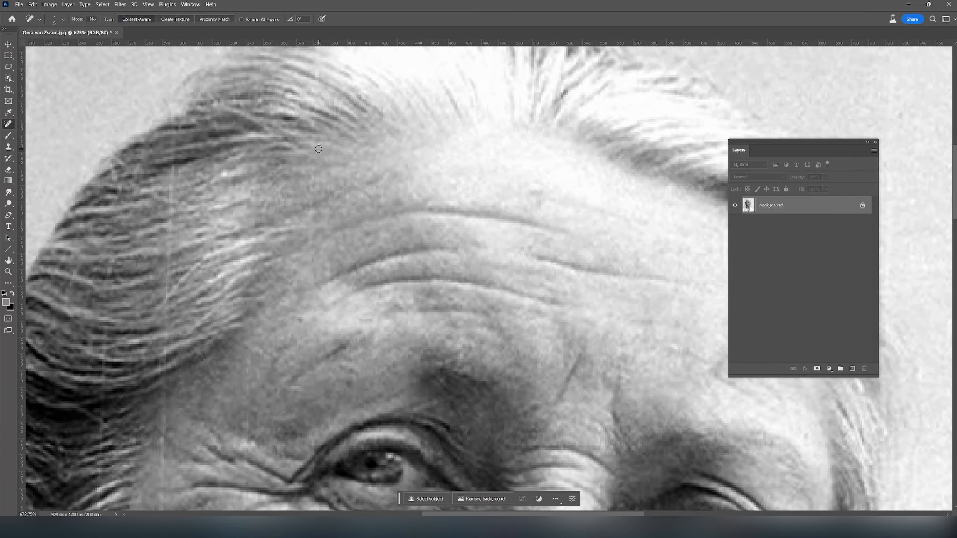
pyautogui.moveTo(318, 139); pyautogui.dragTo(312, 124)
pyautogui.moveTo(530, 190); pyautogui.dragTo(542, 197)
pyautogui.press(']')
pyautogui.moveTo(329, 229)
pyautogui.mouseDown()
pyautogui.moveTo(343, 220)
pyautogui.moveTo(334, 221)
pyautogui.mouseUp()
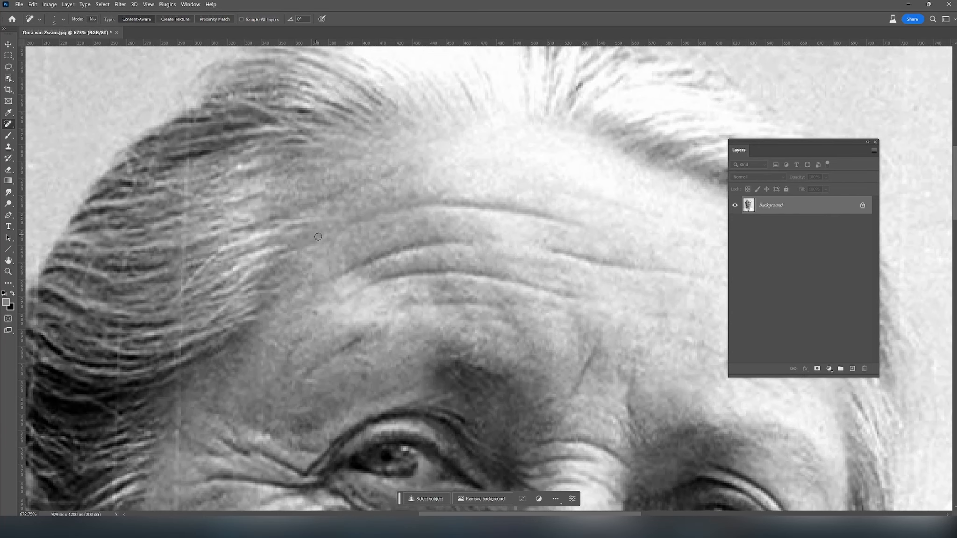
pyautogui.moveTo(342, 261); pyautogui.dragTo(348, 262)
pyautogui.moveTo(406, 367); pyautogui.dragTo(400, 357)
# - Heal the faint scratches and specks on the left temple, above the crow's feet and beneath the left eye
pyautogui.scroll(-3, 449, 299)
pyautogui.scroll(-2, 446, 336)
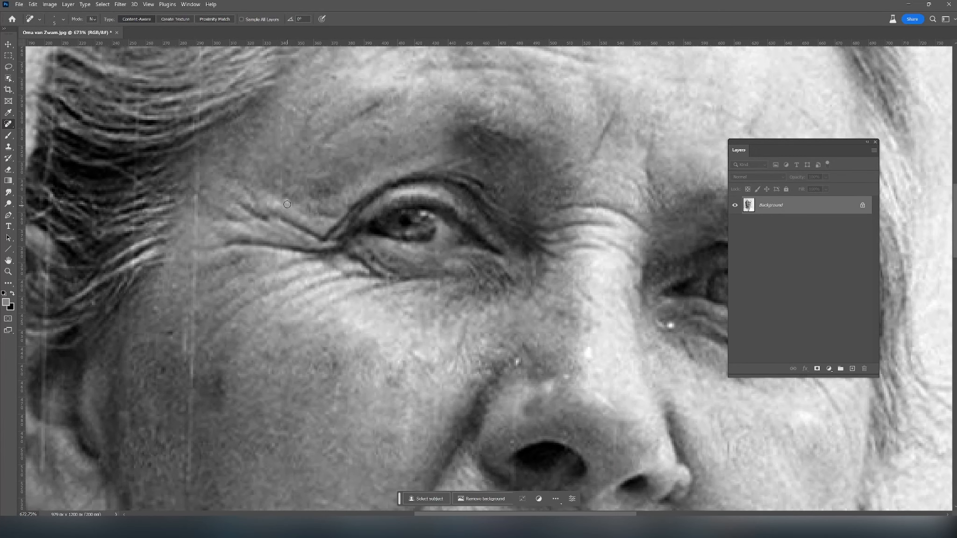
pyautogui.moveTo(279, 151); pyautogui.dragTo(280, 132)
pyautogui.click(308, 107)
pyautogui.moveTo(315, 100); pyautogui.dragTo(330, 75)
pyautogui.moveTo(282, 222); pyautogui.dragTo(267, 213)
pyautogui.moveTo(368, 257); pyautogui.dragTo(363, 266)
pyautogui.moveTo(446, 286)
pyautogui.mouseDown()
pyautogui.moveTo(433, 284)
pyautogui.moveTo(456, 299)
pyautogui.mouseUp()
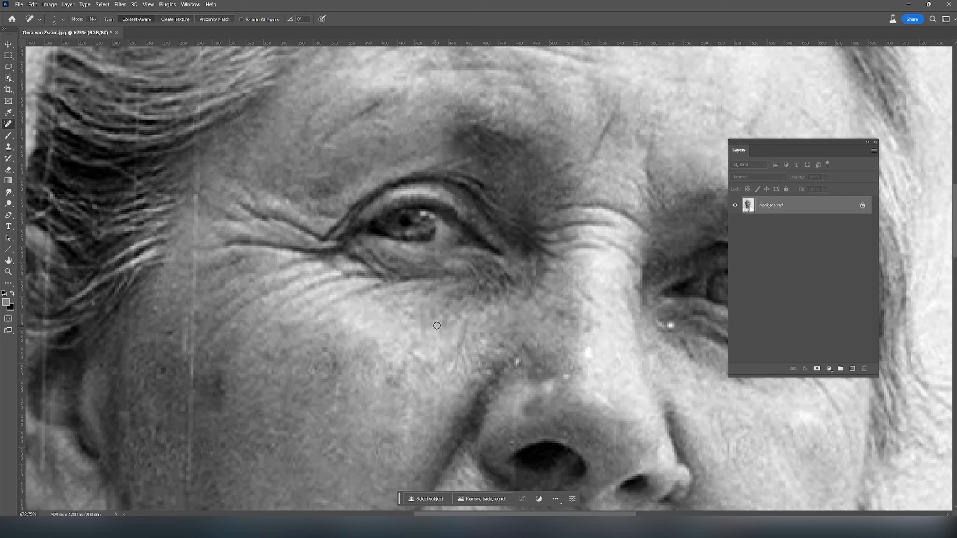
# - Remove the bright specks from the left cheek, the side of the nose and the nose bridge
pyautogui.moveTo(412, 410); pyautogui.dragTo(406, 437)
pyautogui.click(514, 364)
pyautogui.click(499, 351)
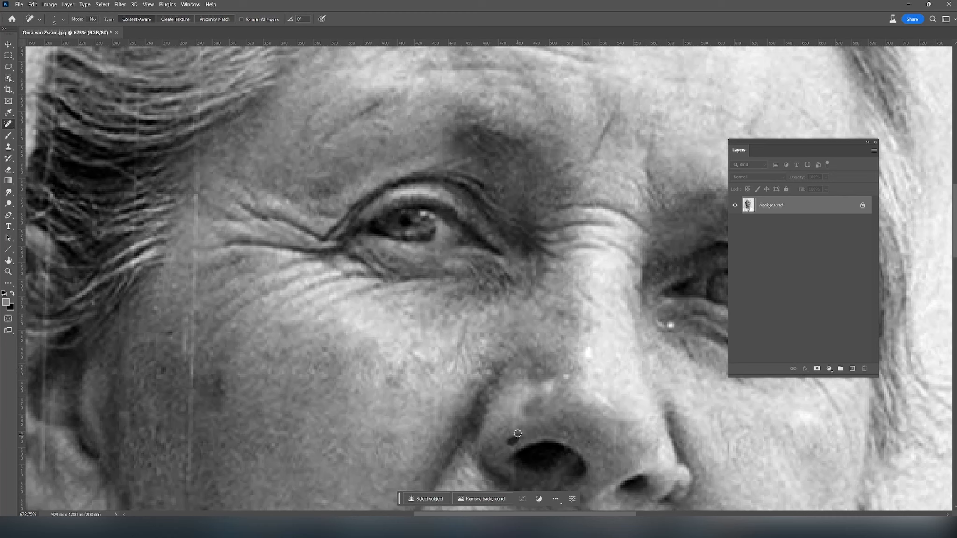
pyautogui.click(588, 352)
pyautogui.moveTo(553, 384)
pyautogui.mouseDown()
pyautogui.moveTo(547, 396)
pyautogui.moveTo(618, 415)
pyautogui.moveTo(614, 470)
pyautogui.mouseUp()
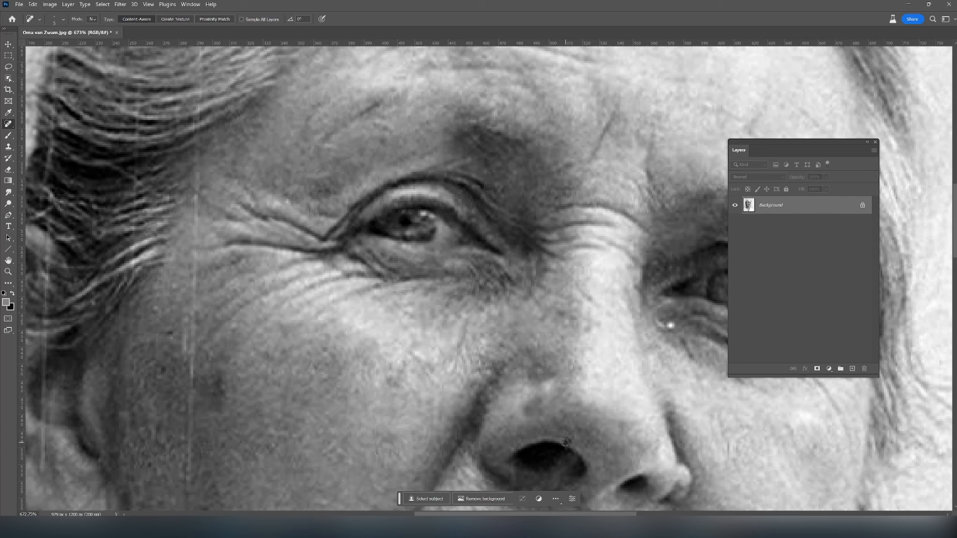
# - Heal the vertical white scratch and nearby specks running down the left temple and upper cheek beside the hairline
pyautogui.moveTo(192, 371)
pyautogui.mouseDown()
pyautogui.moveTo(182, 320)
pyautogui.moveTo(234, 325)
pyautogui.moveTo(191, 342)
pyautogui.moveTo(182, 327)
pyautogui.moveTo(193, 281)
pyautogui.mouseUp()
pyautogui.click(191, 304)
pyautogui.click(193, 275)
pyautogui.click(195, 271)
pyautogui.click(199, 263)
pyautogui.click(190, 256)
pyautogui.moveTo(172, 283); pyautogui.dragTo(172, 287)
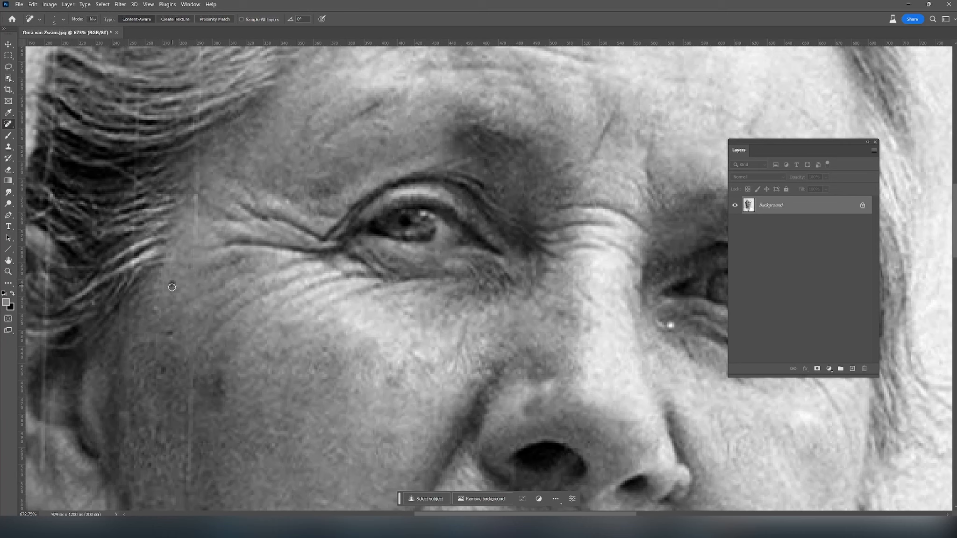
pyautogui.moveTo(190, 334)
pyautogui.mouseDown()
pyautogui.moveTo(182, 365)
pyautogui.moveTo(175, 336)
pyautogui.moveTo(193, 394)
pyautogui.mouseUp()
pyautogui.moveTo(197, 242); pyautogui.dragTo(196, 198)
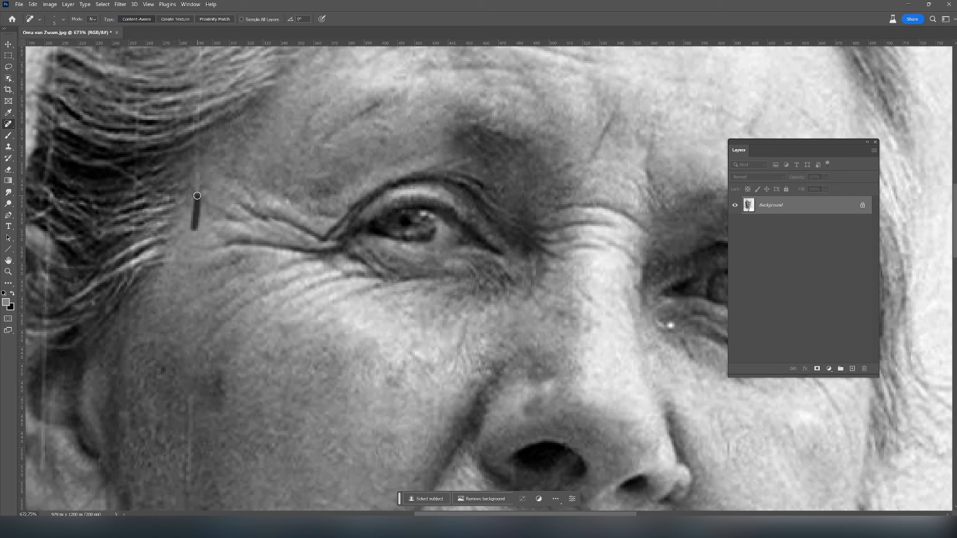
pyautogui.moveTo(275, 201); pyautogui.dragTo(291, 203)
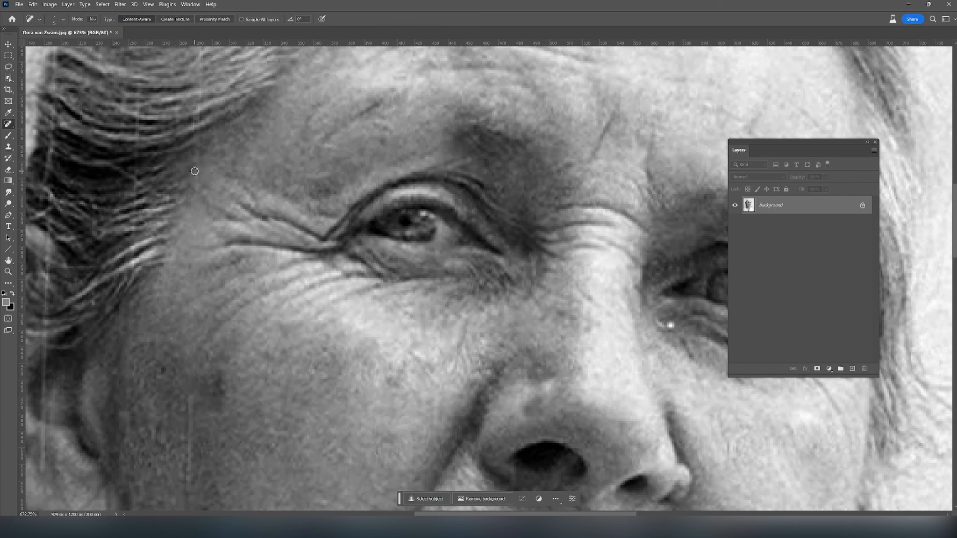
# - Heal the vertical scratch crossing the grey hair above the left temple
pyautogui.moveTo(208, 150)
pyautogui.mouseDown()
pyautogui.moveTo(349, 331)
pyautogui.moveTo(306, 314)
pyautogui.moveTo(334, 322)
pyautogui.moveTo(338, 310)
pyautogui.moveTo(322, 321)
pyautogui.moveTo(342, 318)
pyautogui.moveTo(325, 342)
pyautogui.mouseUp()
pyautogui.moveTo(341, 338); pyautogui.dragTo(319, 363)
pyautogui.moveTo(348, 281)
pyautogui.mouseDown()
pyautogui.moveTo(298, 285)
pyautogui.moveTo(357, 258)
pyautogui.moveTo(305, 270)
pyautogui.moveTo(355, 254)
pyautogui.moveTo(335, 263)
pyautogui.moveTo(328, 251)
pyautogui.moveTo(345, 245)
pyautogui.moveTo(329, 246)
pyautogui.moveTo(350, 220)
pyautogui.moveTo(316, 242)
pyautogui.moveTo(367, 195)
pyautogui.moveTo(305, 215)
pyautogui.moveTo(361, 198)
pyautogui.moveTo(334, 213)
pyautogui.moveTo(354, 205)
pyautogui.moveTo(319, 197)
pyautogui.moveTo(340, 192)
pyautogui.moveTo(332, 194)
pyautogui.moveTo(335, 181)
pyautogui.moveTo(341, 158)
pyautogui.mouseUp()
pyautogui.click(340, 222)
pyautogui.moveTo(339, 204); pyautogui.dragTo(324, 216)
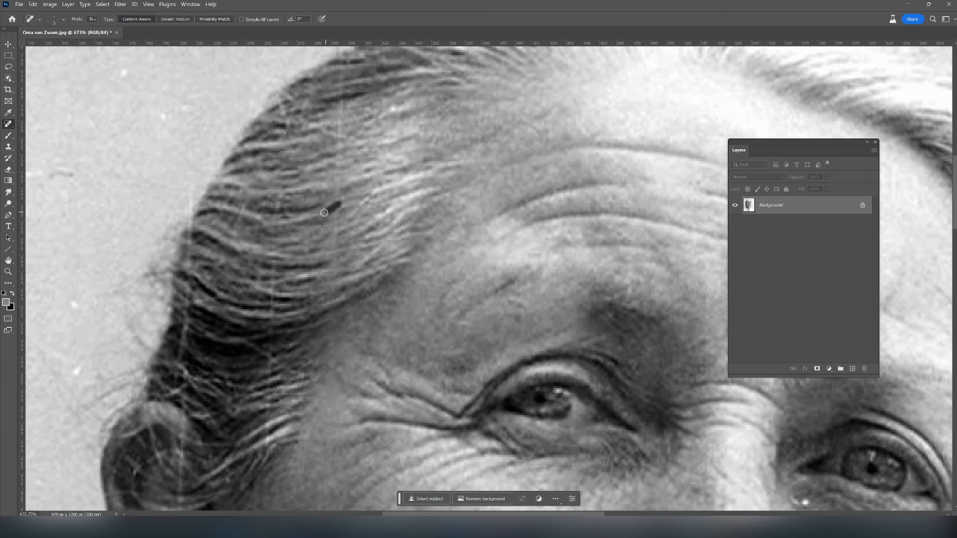
# - Brush a sampled light grey tone over the retouched strands in the hair above the left temple
pyautogui.click(7, 136)
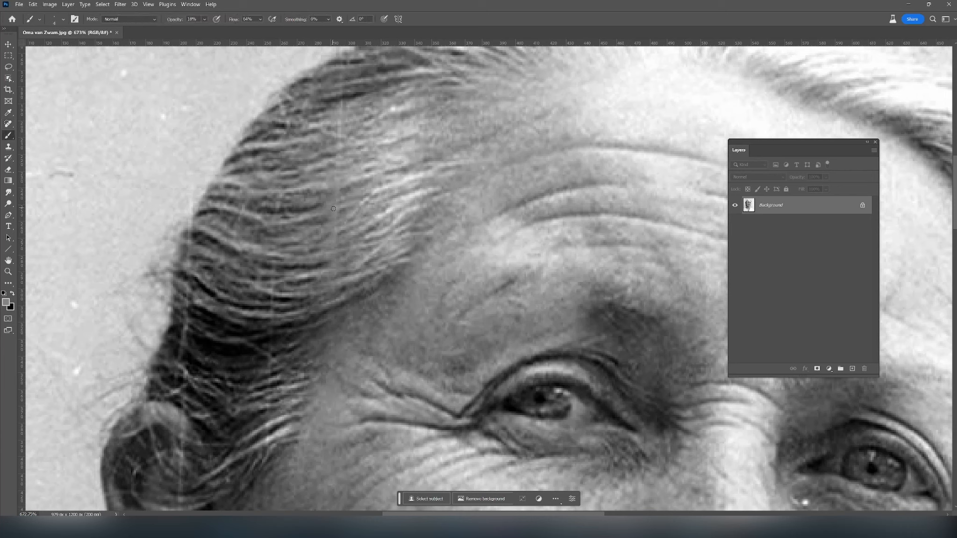
pyautogui.keyDown('alt'); pyautogui.click(374, 193); pyautogui.keyUp('alt')
pyautogui.moveTo(337, 213); pyautogui.dragTo(317, 226)
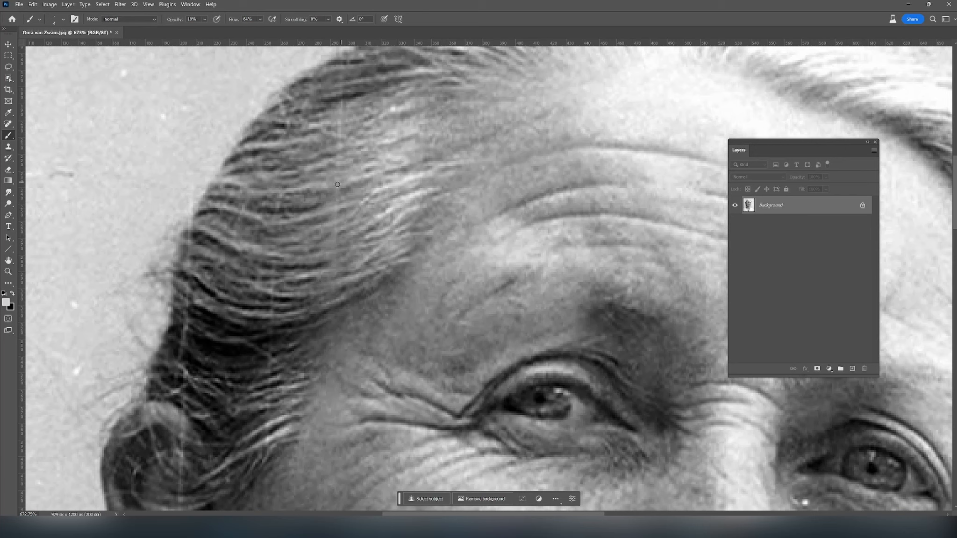
# - Heal the remaining pieces of the vertical scratch and the specks in the upper part of the swept-back hair
pyautogui.press('j')
pyautogui.moveTo(333, 128)
pyautogui.mouseDown()
pyautogui.moveTo(346, 127)
pyautogui.moveTo(330, 127)
pyautogui.mouseUp()
pyautogui.moveTo(346, 123)
pyautogui.mouseDown()
pyautogui.moveTo(338, 120)
pyautogui.moveTo(346, 105)
pyautogui.mouseUp()
pyautogui.moveTo(346, 103); pyautogui.dragTo(353, 144)
pyautogui.moveTo(327, 196); pyautogui.dragTo(345, 191)
pyautogui.moveTo(331, 194)
pyautogui.mouseDown()
pyautogui.moveTo(322, 218)
pyautogui.moveTo(344, 213)
pyautogui.mouseUp()
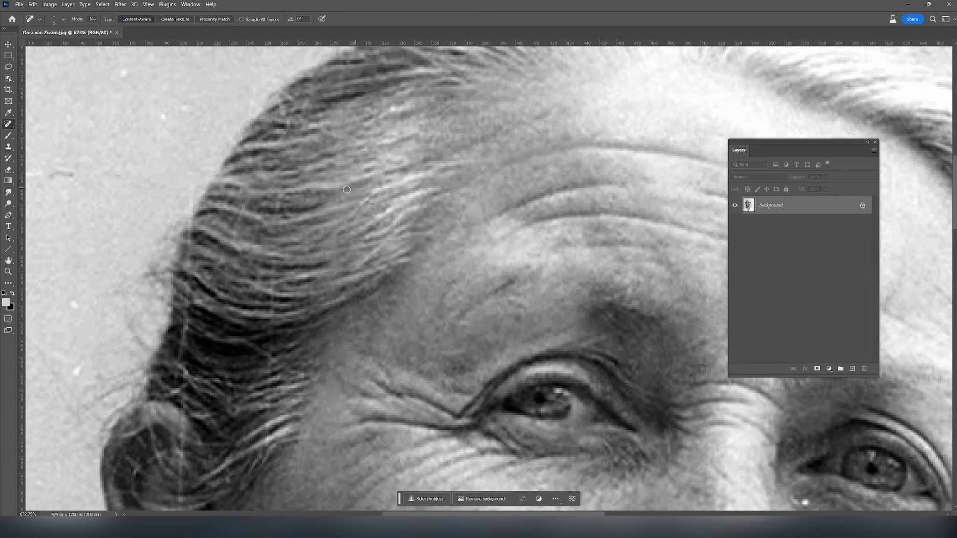
pyautogui.click(277, 203)
pyautogui.moveTo(342, 92); pyautogui.dragTo(342, 80)
# - Set the brush opacity to 42% and paint over the scratch remnants in the side hair with sampled hair tones
pyautogui.click(9, 135)
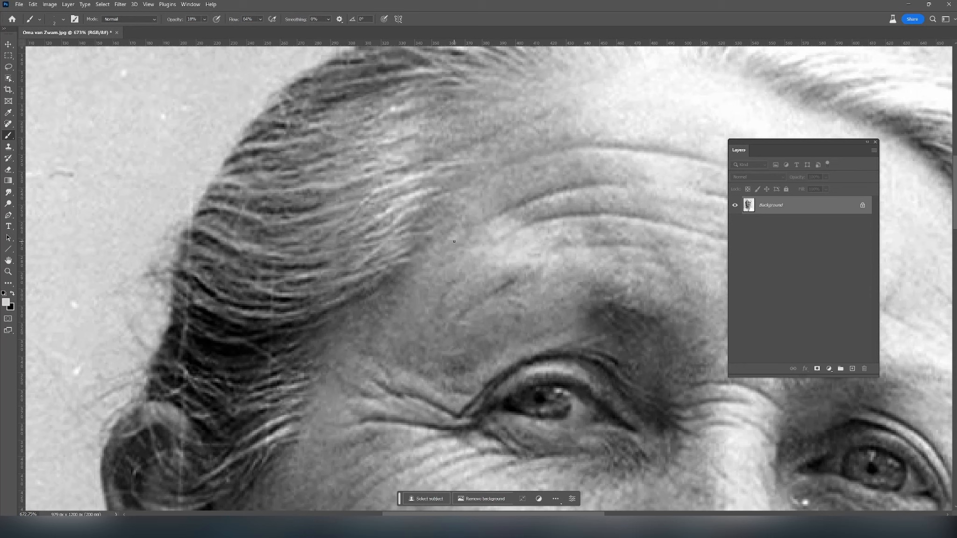
pyautogui.keyDown('alt'); pyautogui.click(316, 204); pyautogui.keyUp('alt')
pyautogui.click(204, 21)
pyautogui.moveTo(211, 29); pyautogui.dragTo(219, 30)
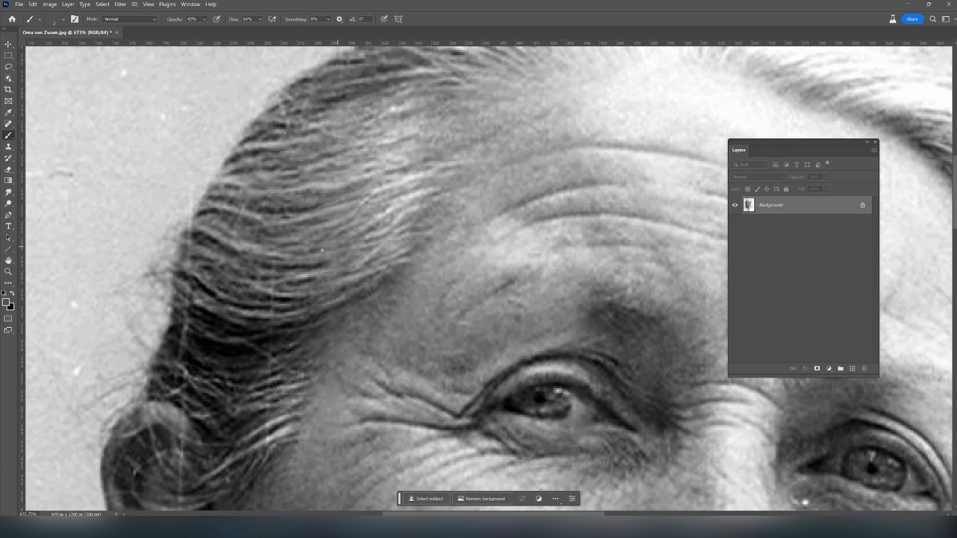
pyautogui.keyDown('alt'); pyautogui.click(366, 177); pyautogui.keyUp('alt')
pyautogui.keyDown('alt'); pyautogui.click(277, 289); pyautogui.keyUp('alt')
# - Heal the streak at the hair's outer left edge and the scratches and white specks in the adjacent background
pyautogui.press('j')
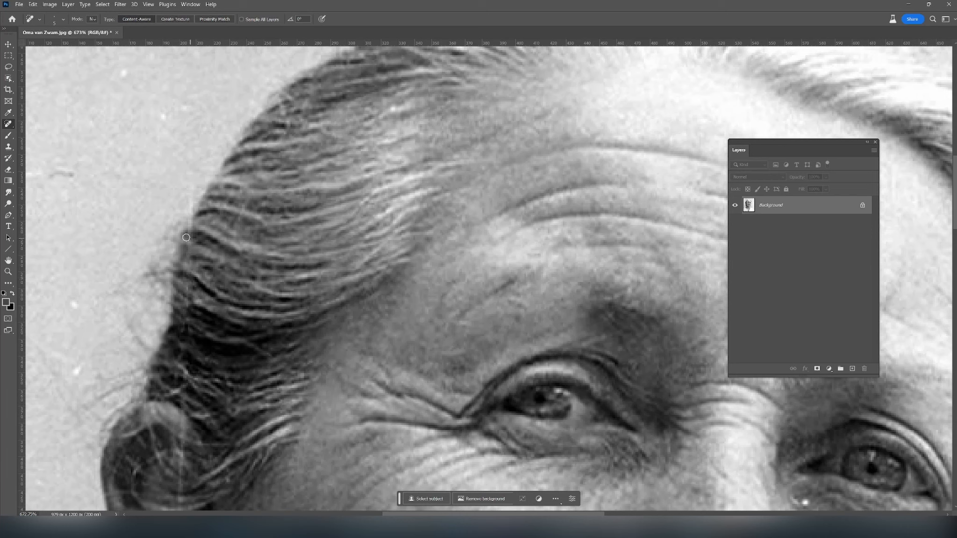
pyautogui.moveTo(189, 233); pyautogui.dragTo(187, 198)
pyautogui.moveTo(75, 173)
pyautogui.mouseDown()
pyautogui.moveTo(54, 173)
pyautogui.moveTo(85, 177)
pyautogui.mouseUp()
pyautogui.scroll(-3, 128, 216)
pyautogui.scroll(2, 418, 293)
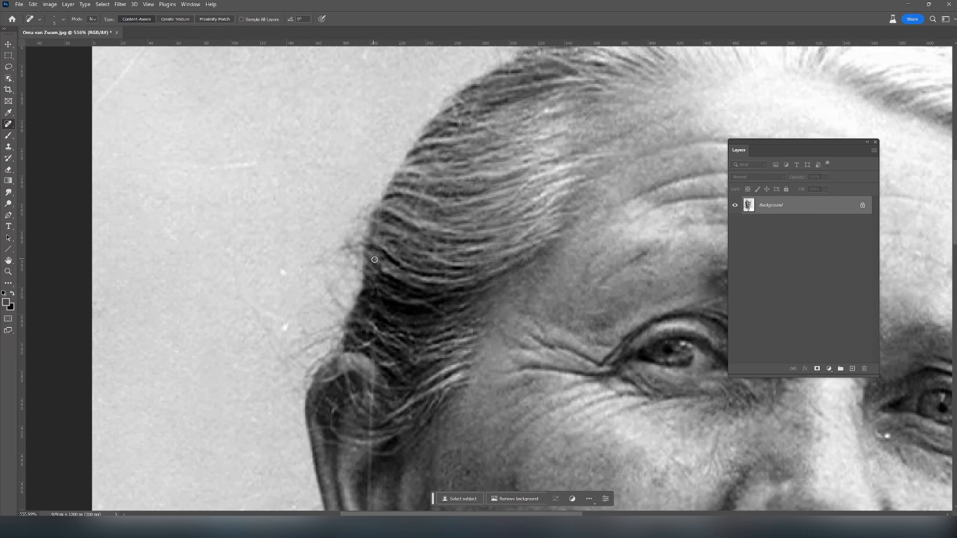
pyautogui.moveTo(219, 162)
pyautogui.mouseDown()
pyautogui.moveTo(250, 159)
pyautogui.moveTo(216, 164)
pyautogui.mouseUp()
pyautogui.click(283, 272)
pyautogui.click(285, 327)
# - Heal the vertical white scratch running through the ear and the bright speck in the background beside it
pyautogui.moveTo(376, 356)
pyautogui.mouseDown()
pyautogui.moveTo(372, 439)
pyautogui.moveTo(377, 347)
pyautogui.moveTo(373, 385)
pyautogui.mouseUp()
pyautogui.moveTo(377, 448)
pyautogui.mouseDown()
pyautogui.moveTo(367, 452)
pyautogui.moveTo(370, 500)
pyautogui.mouseUp()
pyautogui.moveTo(572, 412); pyautogui.dragTo(532, 271)
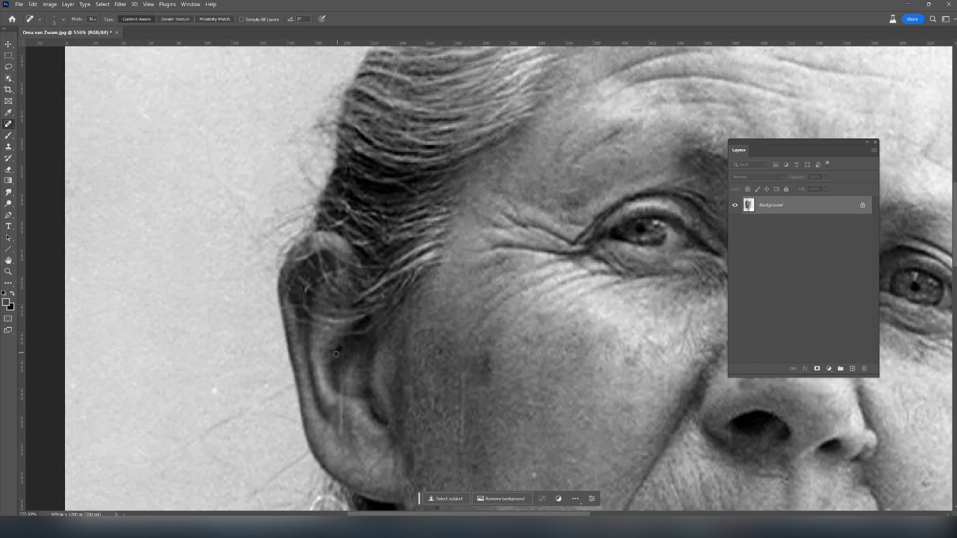
pyautogui.moveTo(339, 364)
pyautogui.mouseDown()
pyautogui.moveTo(349, 401)
pyautogui.moveTo(337, 414)
pyautogui.moveTo(344, 443)
pyautogui.mouseUp()
pyautogui.click(214, 391)
# - Heal the faint vertical scratch and the small bright specks on the lower left cheek
pyautogui.moveTo(463, 372)
pyautogui.mouseDown()
pyautogui.moveTo(461, 460)
pyautogui.moveTo(463, 373)
pyautogui.moveTo(456, 446)
pyautogui.mouseUp()
pyautogui.moveTo(534, 473); pyautogui.dragTo(537, 479)
pyautogui.moveTo(533, 412); pyautogui.dragTo(531, 417)
pyautogui.moveTo(572, 462); pyautogui.dragTo(578, 460)
# - Heal the specks above the left eye, the bright spot under the right eye and the streak at its outer corner
pyautogui.moveTo(635, 425)
pyautogui.mouseDown()
pyautogui.moveTo(498, 359)
pyautogui.moveTo(402, 420)
pyautogui.mouseUp()
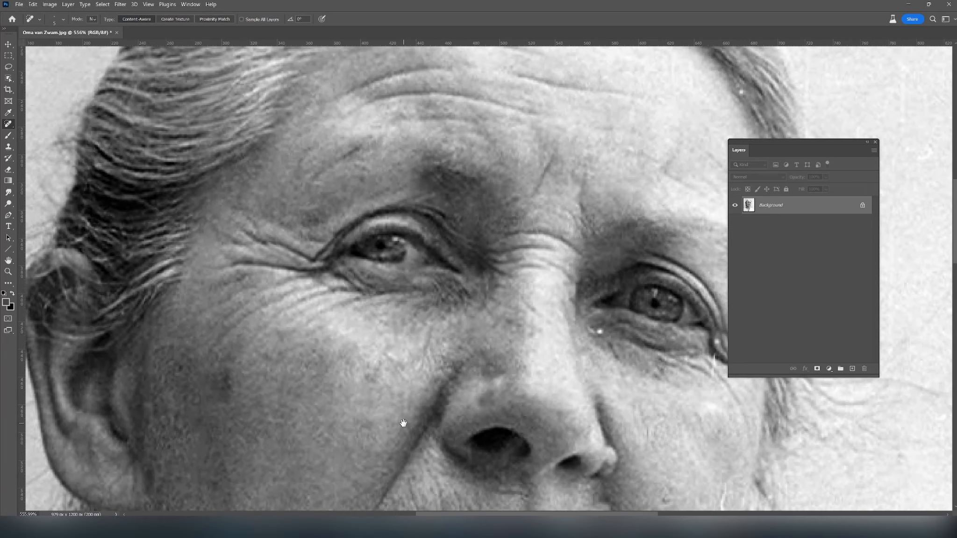
pyautogui.moveTo(362, 177); pyautogui.dragTo(362, 180)
pyautogui.click(370, 145)
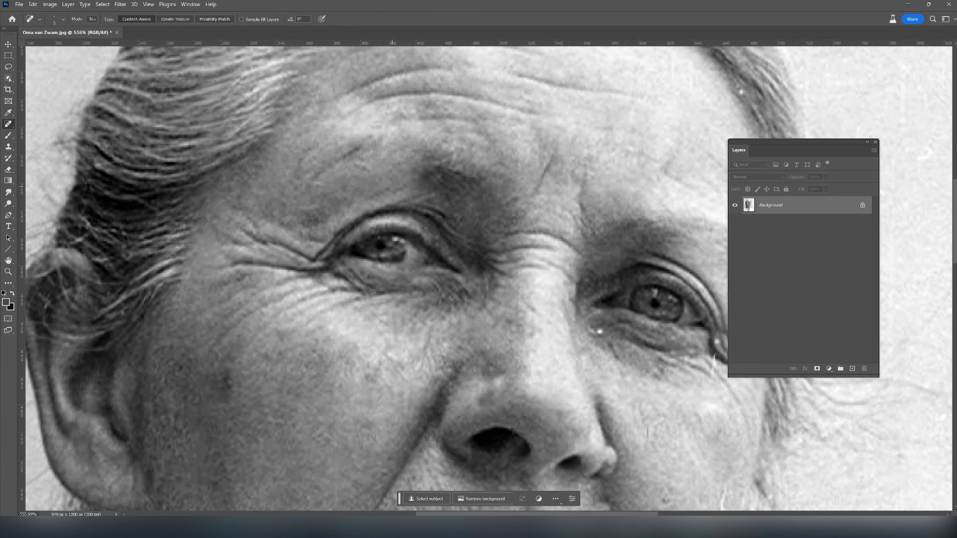
pyautogui.moveTo(637, 401); pyautogui.dragTo(572, 382)
pyautogui.moveTo(534, 310); pyautogui.dragTo(536, 319)
pyautogui.moveTo(651, 332); pyautogui.dragTo(648, 354)
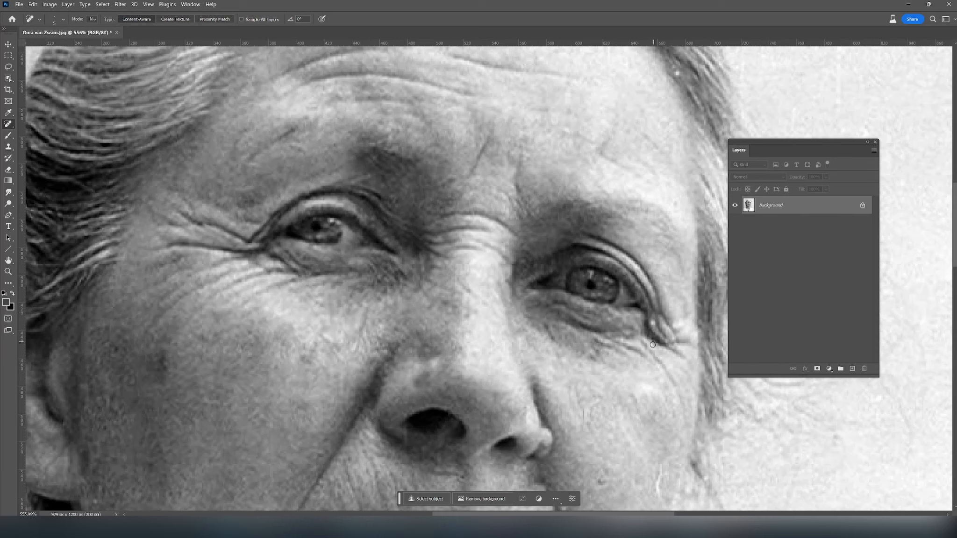
pyautogui.click(654, 321)
# - Brush a sampled skin tone along the wrinkle below the outer corner of the right eye
pyautogui.press('b')
pyautogui.keyDown('alt'); pyautogui.click(659, 360); pyautogui.keyUp('alt')
pyautogui.moveTo(655, 356); pyautogui.dragTo(669, 376)
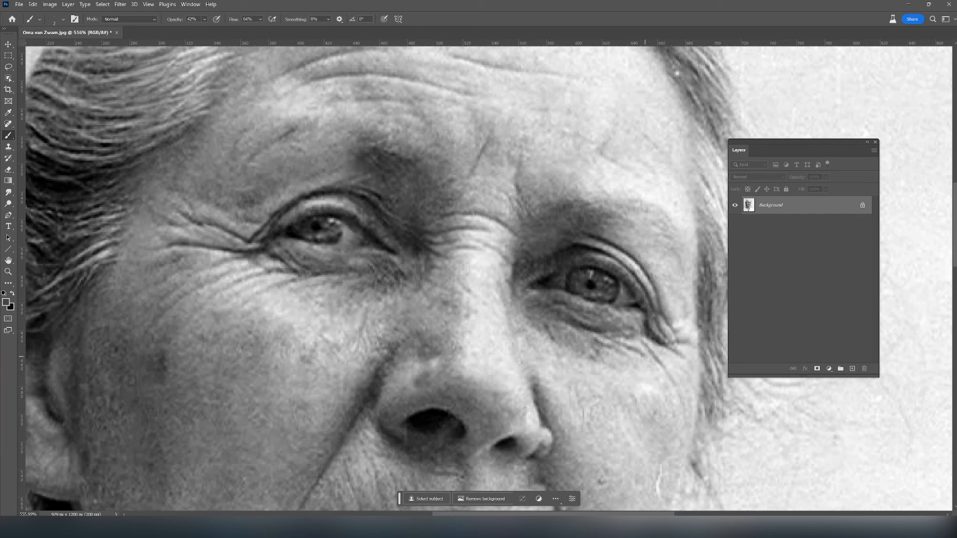
# - Heal the marks on the right cheek, including the white curved scratch near its edge, and the right temple
pyautogui.click(8, 124)
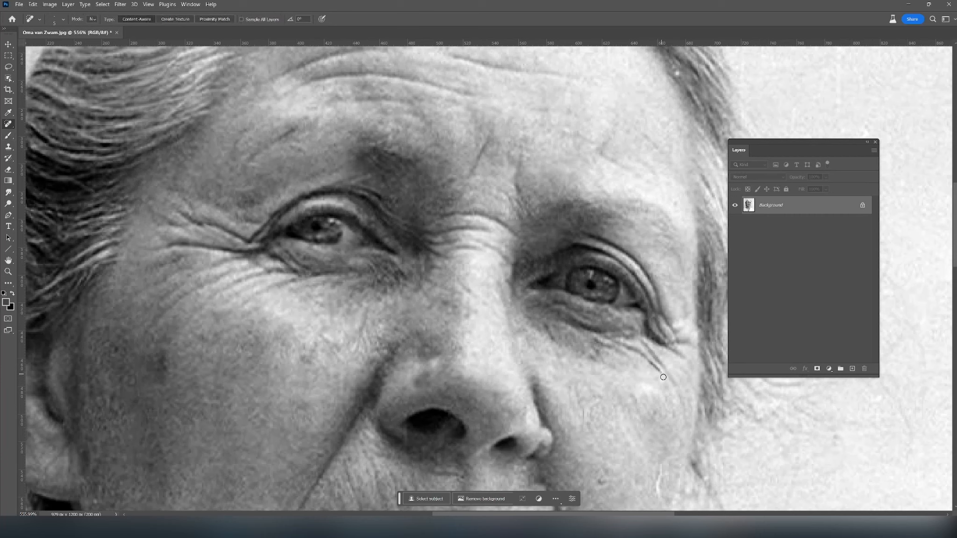
pyautogui.click(585, 412)
pyautogui.moveTo(661, 466)
pyautogui.mouseDown()
pyautogui.moveTo(656, 492)
pyautogui.moveTo(678, 464)
pyautogui.mouseUp()
pyautogui.moveTo(656, 398); pyautogui.dragTo(556, 421)
pyautogui.click(566, 224)
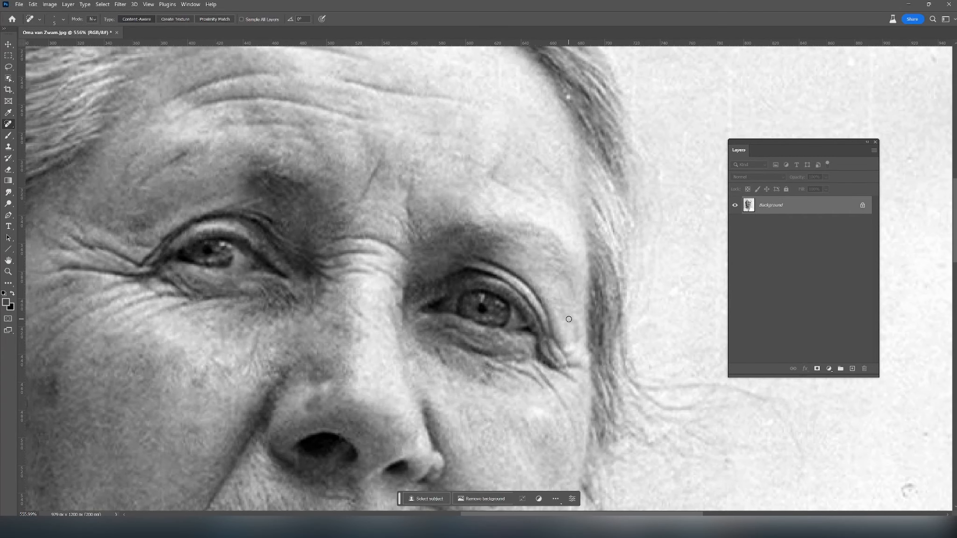
# - Heal the speck near the right corner of the mouth and the white curved mark in the background beside the jaw
pyautogui.scroll(-4, 569, 319)
pyautogui.moveTo(550, 424); pyautogui.dragTo(578, 265)
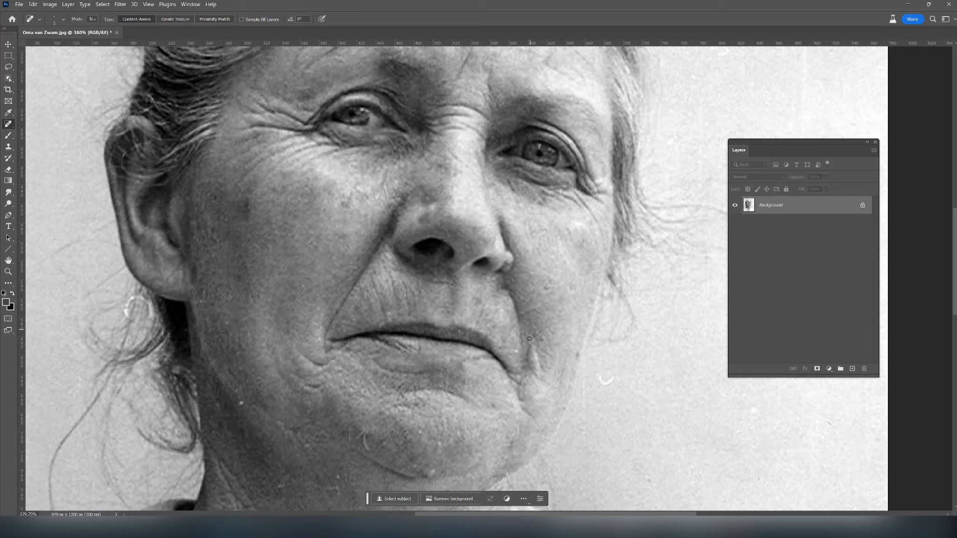
pyautogui.moveTo(511, 329); pyautogui.dragTo(513, 336)
pyautogui.moveTo(598, 372)
pyautogui.mouseDown()
pyautogui.moveTo(620, 374)
pyautogui.moveTo(600, 375)
pyautogui.moveTo(606, 381)
pyautogui.moveTo(584, 421)
pyautogui.mouseUp()
# - Heal the light scratches and specks across the chin, the lower lip area and the jawline
pyautogui.moveTo(364, 433)
pyautogui.mouseDown()
pyautogui.moveTo(365, 454)
pyautogui.moveTo(365, 434)
pyautogui.moveTo(350, 443)
pyautogui.mouseUp()
pyautogui.click(392, 430)
pyautogui.click(421, 432)
pyautogui.moveTo(432, 477); pyautogui.dragTo(424, 470)
pyautogui.moveTo(469, 379); pyautogui.dragTo(470, 388)
pyautogui.moveTo(564, 407); pyautogui.dragTo(563, 417)
# - Heal the dark speck on the right cheek and the small light scratches beneath the chin and jaw
pyautogui.moveTo(546, 283); pyautogui.dragTo(546, 287)
pyautogui.moveTo(568, 374); pyautogui.dragTo(594, 336)
pyautogui.moveTo(485, 442)
pyautogui.mouseDown()
pyautogui.moveTo(495, 427)
pyautogui.moveTo(490, 434)
pyautogui.mouseUp()
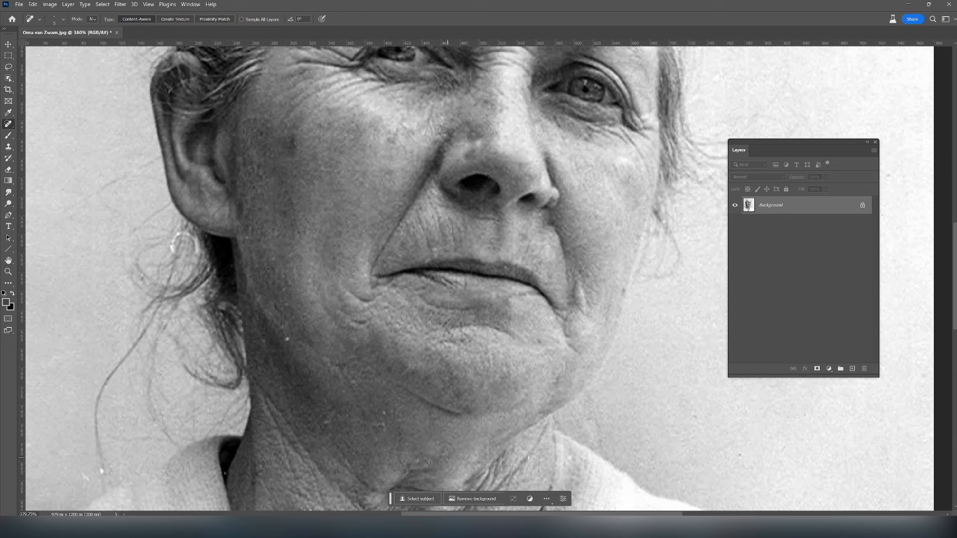
pyautogui.moveTo(383, 434)
pyautogui.mouseDown()
pyautogui.moveTo(372, 423)
pyautogui.moveTo(384, 413)
pyautogui.mouseUp()
pyautogui.moveTo(329, 421); pyautogui.dragTo(329, 421)
# - Heal the white ring-shaped mark in the loose hair just below the ear
pyautogui.moveTo(601, 388); pyautogui.dragTo(620, 427)
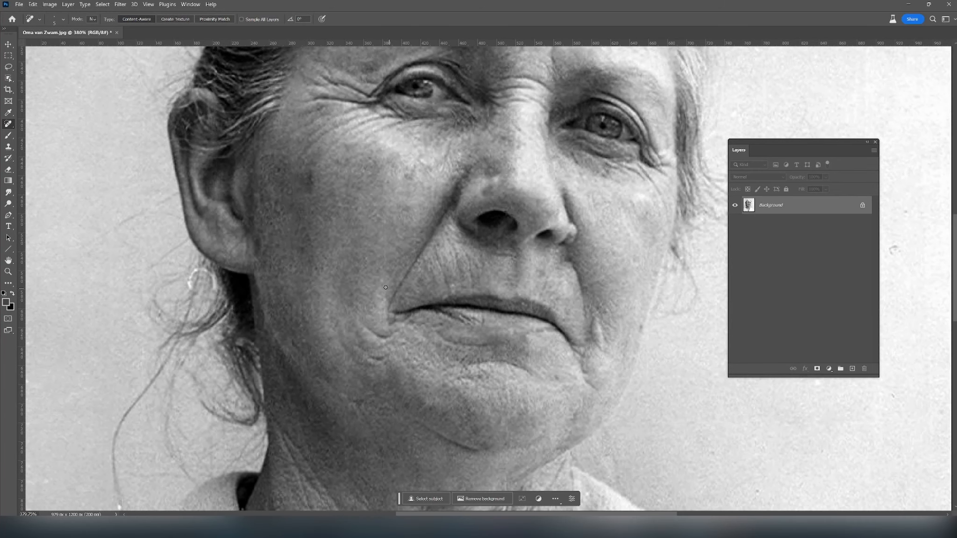
pyautogui.scroll(-3, 377, 280)
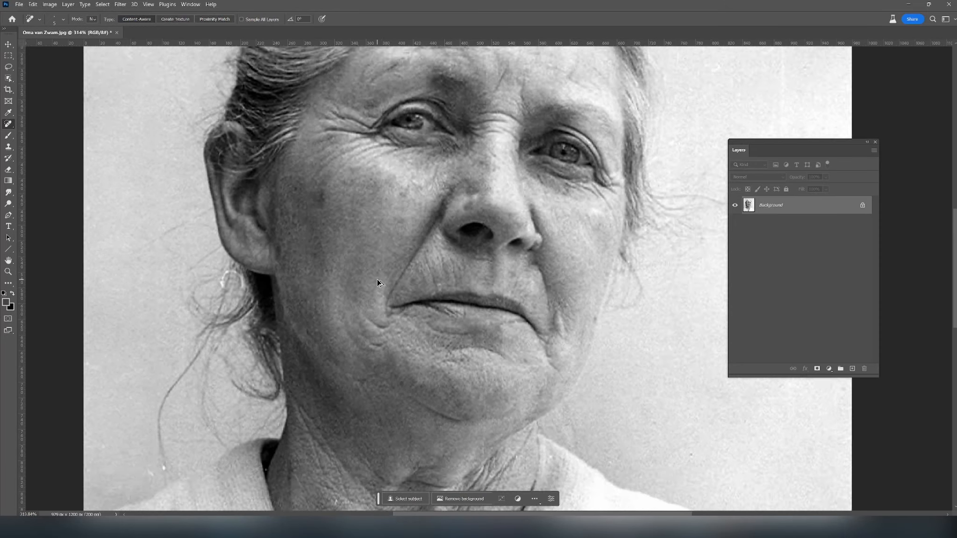
pyautogui.moveTo(377, 295); pyautogui.dragTo(462, 291)
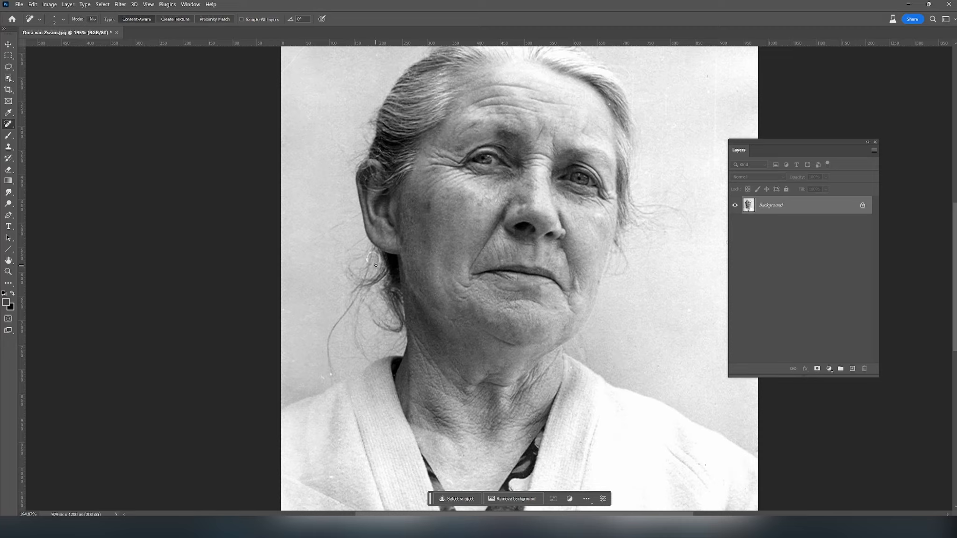
pyautogui.scroll(5, 379, 270)
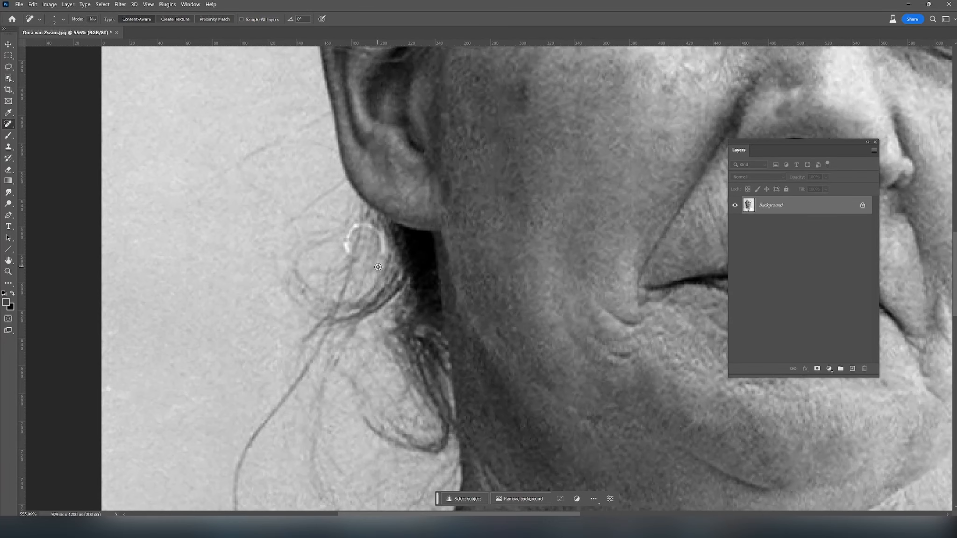
pyautogui.moveTo(349, 252)
pyautogui.mouseDown()
pyautogui.moveTo(353, 226)
pyautogui.moveTo(348, 240)
pyautogui.moveTo(370, 225)
pyautogui.moveTo(355, 232)
pyautogui.moveTo(373, 228)
pyautogui.moveTo(382, 255)
pyautogui.moveTo(378, 232)
pyautogui.mouseUp()
# - Set the brush opacity to 22% and retouch the fine loose strands below the ear
pyautogui.click(8, 137)
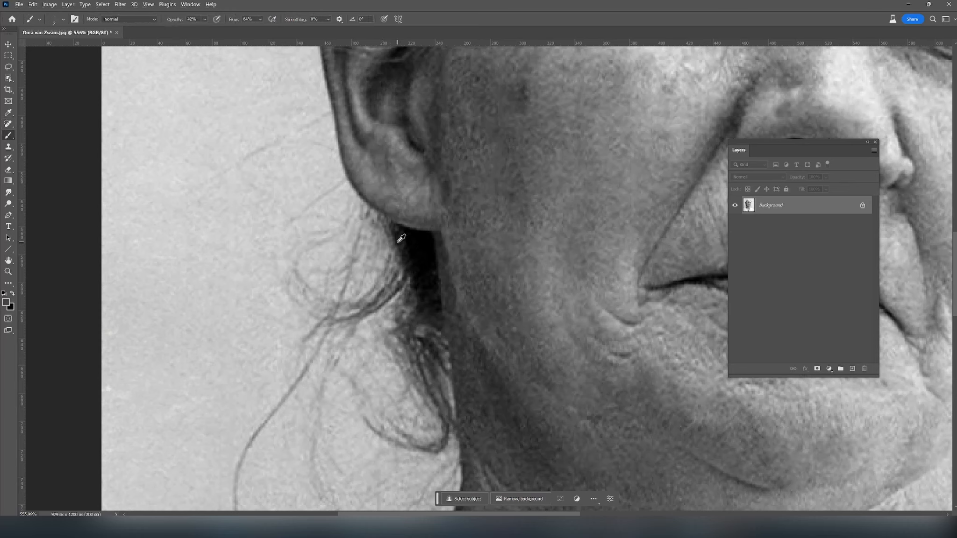
pyautogui.scroll(1, 379, 204)
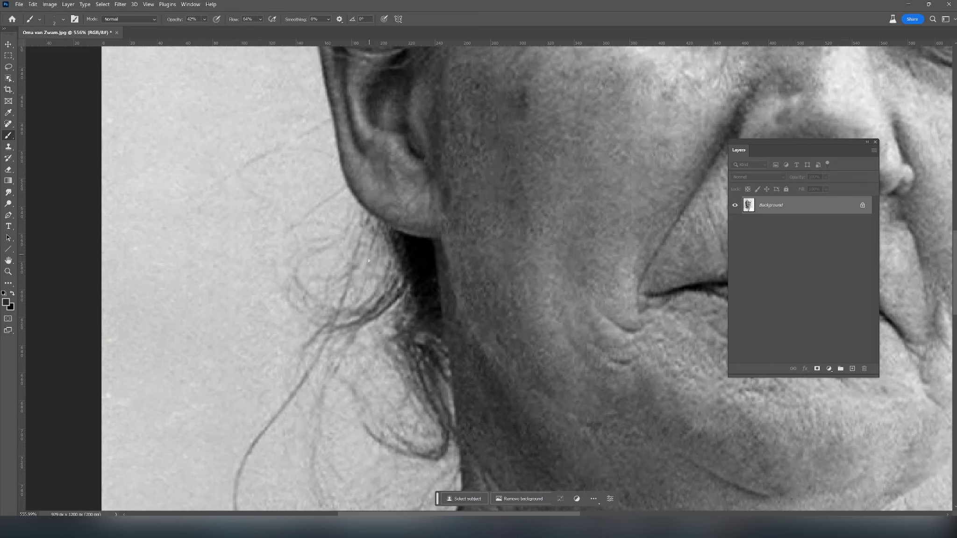
pyautogui.click(217, 19)
pyautogui.click(205, 19)
pyautogui.click(352, 267)
# - Heal the bright specks at the end of the long loose strand and the spots on the left side of the cardigan
pyautogui.scroll(-5, 147, 244)
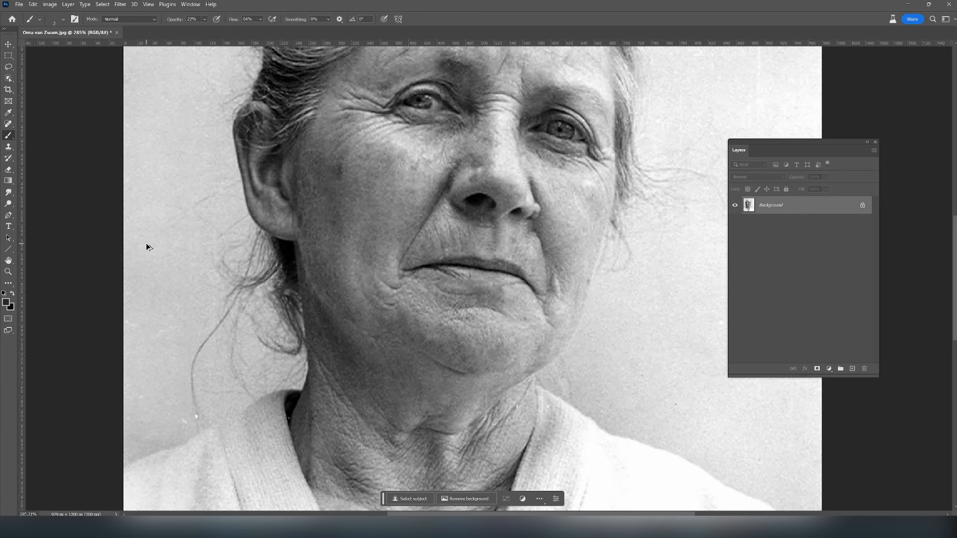
pyautogui.moveTo(267, 419); pyautogui.dragTo(379, 229)
pyautogui.click(8, 124)
pyautogui.click(308, 226)
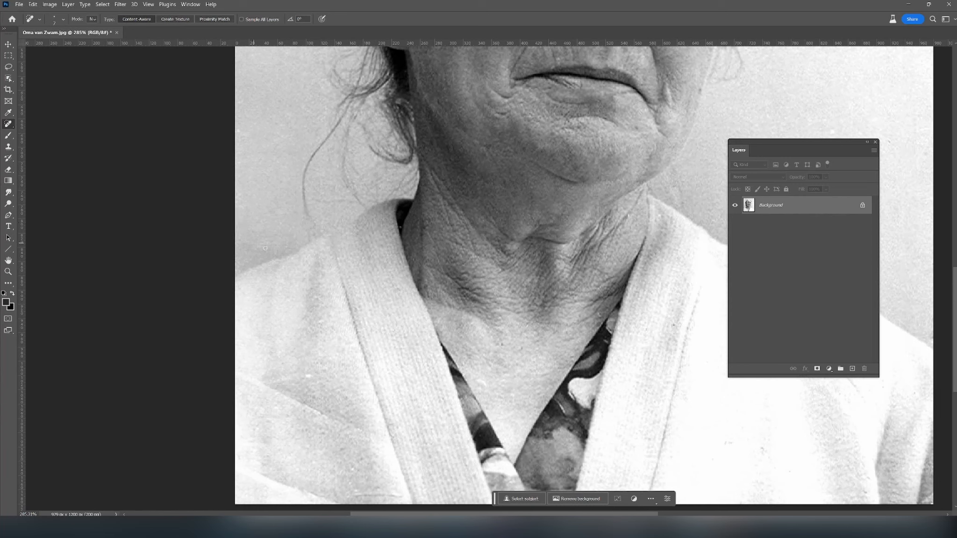
pyautogui.click(319, 319)
pyautogui.click(307, 376)
pyautogui.click(353, 467)
# - Heal the small dark marks on the collar and right side of the cardigan
pyautogui.click(600, 313)
pyautogui.hscroll(5, 690, 416)
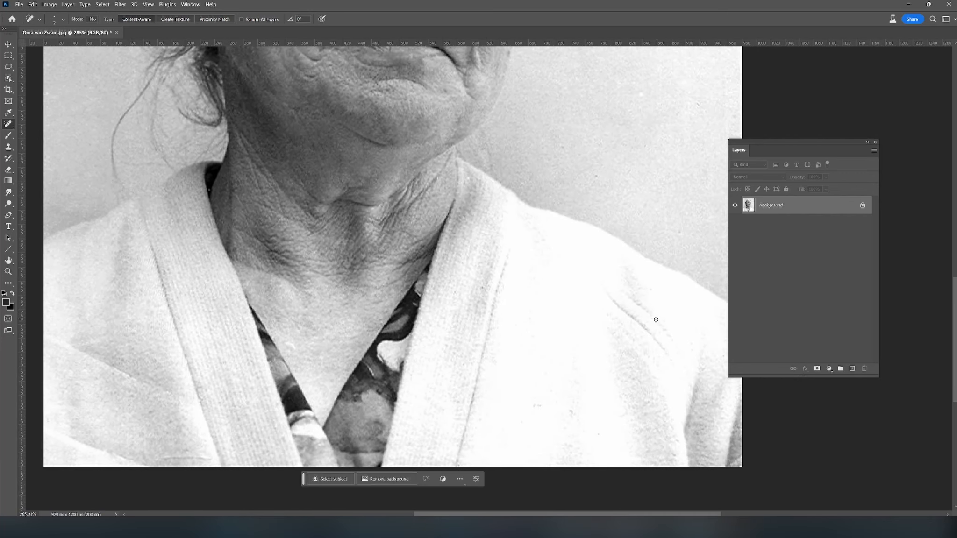
pyautogui.click(571, 412)
pyautogui.click(538, 405)
# - Heal the ring-shaped mark, the dark specks and the thin vertical streak in the right background
pyautogui.moveTo(676, 262)
pyautogui.mouseDown()
pyautogui.moveTo(605, 259)
pyautogui.moveTo(562, 381)
pyautogui.mouseUp()
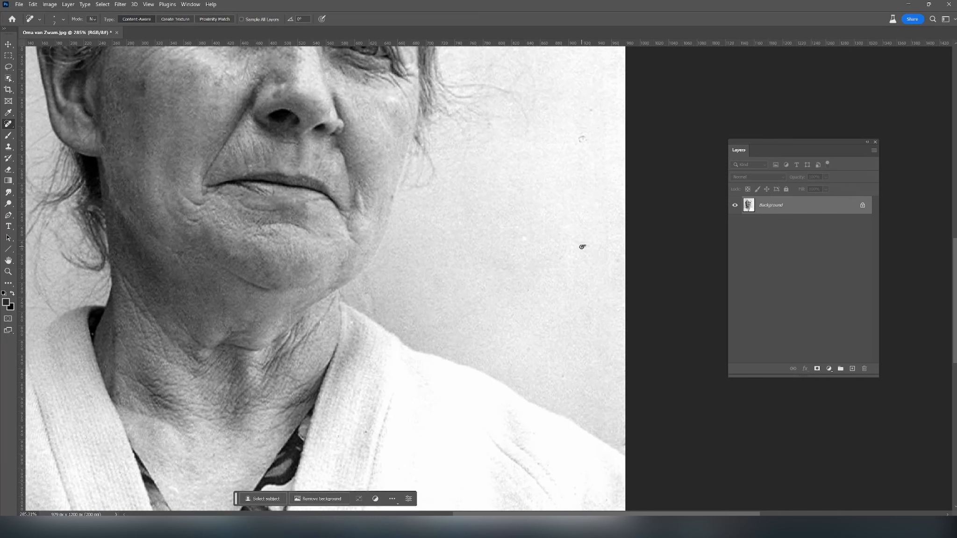
pyautogui.click(583, 139)
pyautogui.scroll(5, 526, 234)
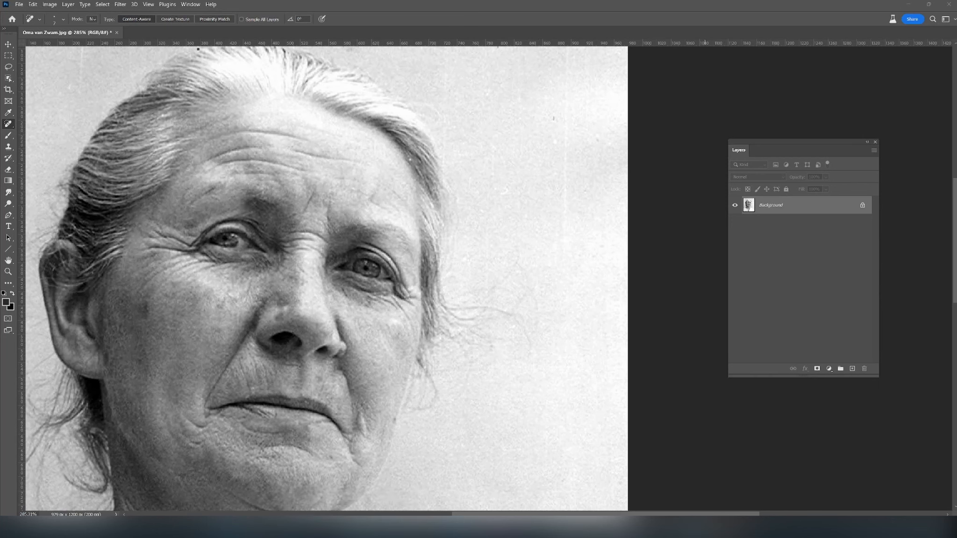
pyautogui.click(554, 119)
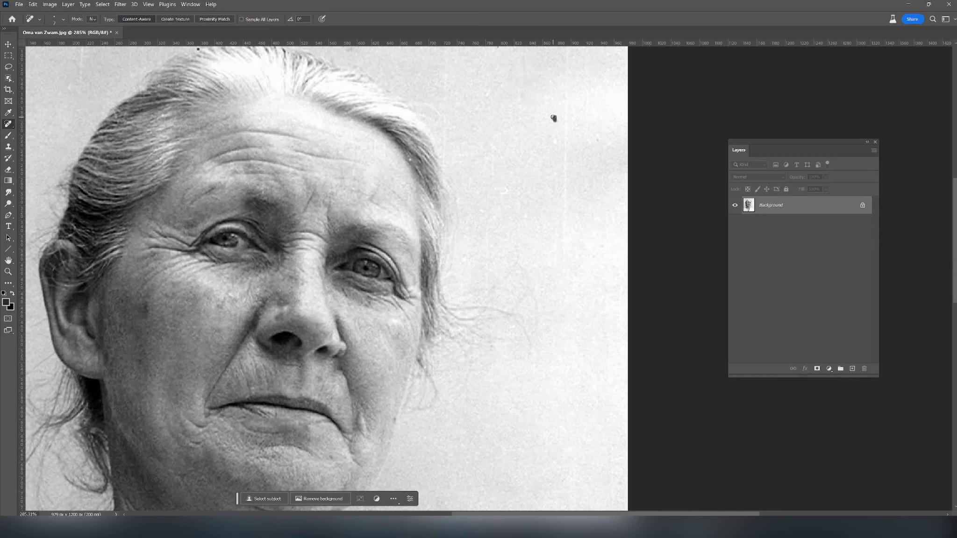
pyautogui.moveTo(565, 121); pyautogui.dragTo(566, 220)
pyautogui.moveTo(565, 163); pyautogui.dragTo(564, 283)
pyautogui.click(598, 145)
# - Enlarge the healing brush and remove the remaining vertical streaks and specks from the upper right background
pyautogui.press(']')
pyautogui.press(']')
pyautogui.press(']')
pyautogui.press(']')
pyautogui.moveTo(495, 161); pyautogui.dragTo(485, 291)
pyautogui.moveTo(452, 108); pyautogui.dragTo(446, 161)
pyautogui.moveTo(544, 201); pyautogui.dragTo(536, 283)
pyautogui.moveTo(556, 143); pyautogui.dragTo(553, 287)
pyautogui.moveTo(557, 196); pyautogui.dragTo(550, 286)
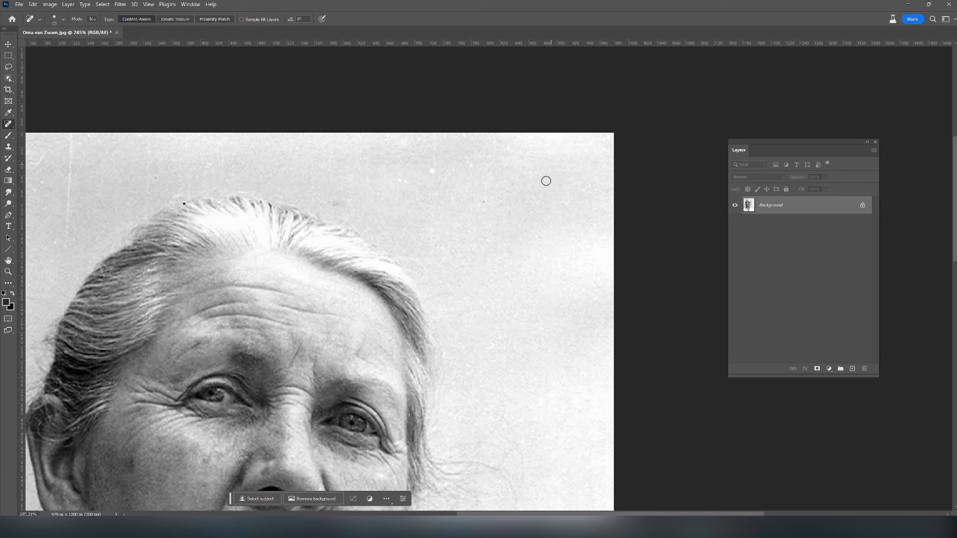
# - Heal the white spots and faint vertical streaks in the background directly above the head
pyautogui.click(433, 169)
pyautogui.moveTo(411, 183); pyautogui.dragTo(396, 182)
pyautogui.moveTo(330, 204); pyautogui.dragTo(521, 295)
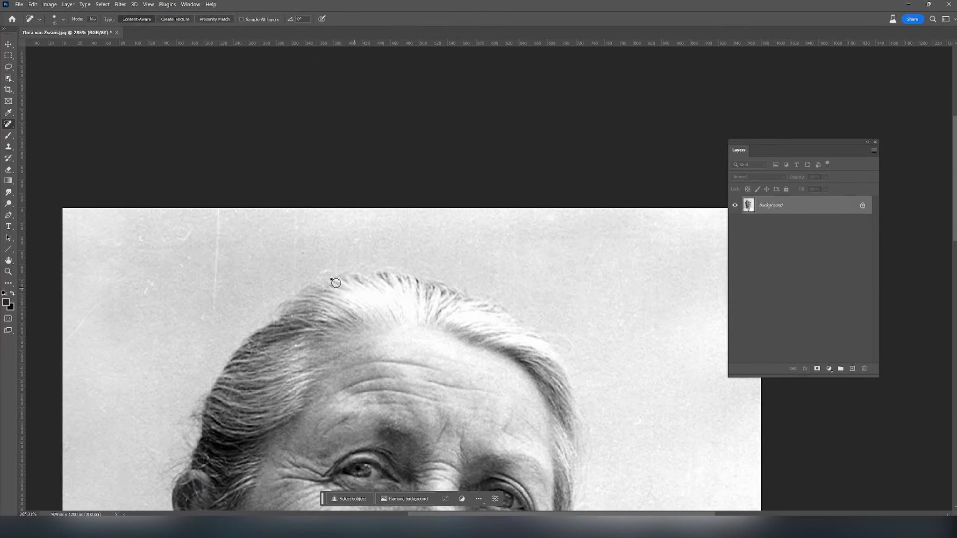
pyautogui.moveTo(338, 274); pyautogui.dragTo(338, 211)
pyautogui.moveTo(296, 281); pyautogui.dragTo(292, 222)
pyautogui.moveTo(358, 243); pyautogui.dragTo(349, 215)
pyautogui.moveTo(421, 263)
pyautogui.mouseDown()
pyautogui.moveTo(437, 251)
pyautogui.moveTo(450, 219)
pyautogui.mouseUp()
pyautogui.moveTo(362, 222); pyautogui.dragTo(363, 242)
# - Remove the long vertical scratch, the diagonal scratch and the white squiggles from the upper left background
pyautogui.moveTo(218, 312)
pyautogui.mouseDown()
pyautogui.moveTo(217, 214)
pyautogui.moveTo(241, 219)
pyautogui.mouseUp()
pyautogui.click(207, 216)
pyautogui.moveTo(175, 233); pyautogui.dragTo(197, 226)
pyautogui.click(187, 258)
pyautogui.click(182, 267)
pyautogui.moveTo(146, 293); pyautogui.dragTo(146, 282)
pyautogui.moveTo(116, 238); pyautogui.dragTo(119, 239)
pyautogui.moveTo(104, 242); pyautogui.dragTo(110, 253)
pyautogui.moveTo(95, 305); pyautogui.dragTo(60, 352)
pyautogui.moveTo(101, 399); pyautogui.dragTo(110, 417)
pyautogui.moveTo(648, 368); pyautogui.dragTo(669, 180)
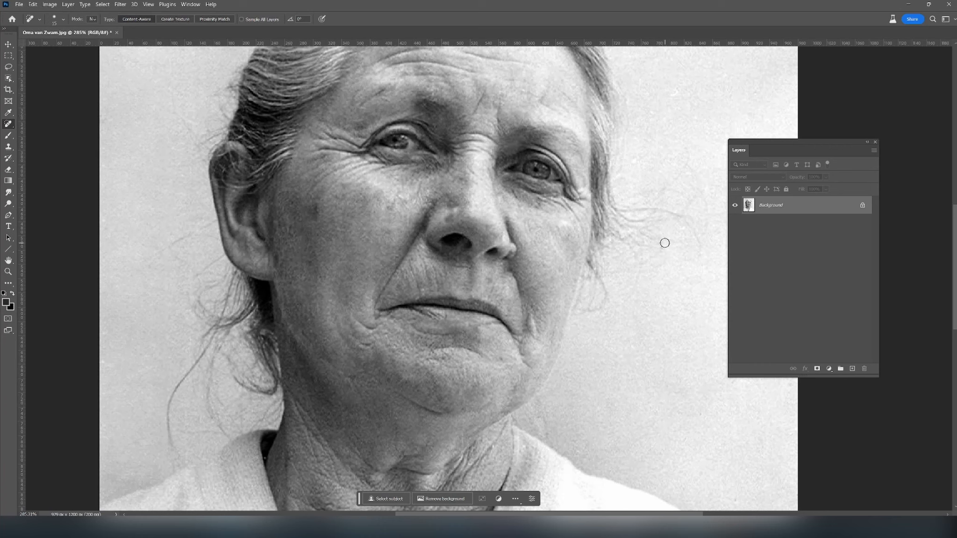
# - Examine the face, the cardigan and finally the whole portrait for remaining scratches and spots
pyautogui.moveTo(684, 93)
pyautogui.mouseDown()
pyautogui.moveTo(673, 100)
pyautogui.moveTo(640, 81)
pyautogui.mouseUp()
pyautogui.moveTo(570, 366); pyautogui.dragTo(560, 354)
pyautogui.scroll(-3, 495, 462)
pyautogui.moveTo(495, 463); pyautogui.dragTo(464, 300)
pyautogui.scroll(-1, 464, 300)
pyautogui.moveTo(492, 247); pyautogui.dragTo(491, 265)
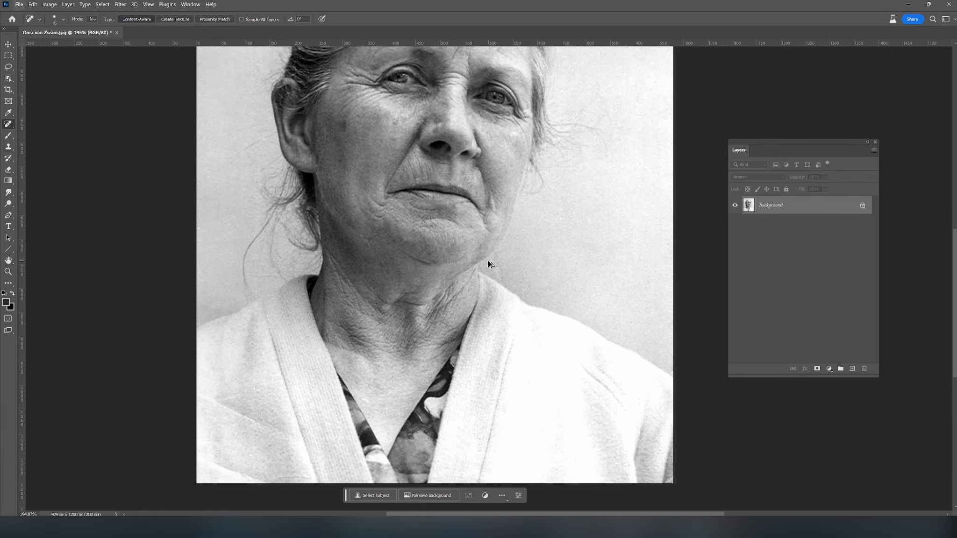
pyautogui.scroll(-1, 487, 215)
pyautogui.moveTo(487, 215); pyautogui.dragTo(503, 285)
pyautogui.scroll(-1, 503, 285)
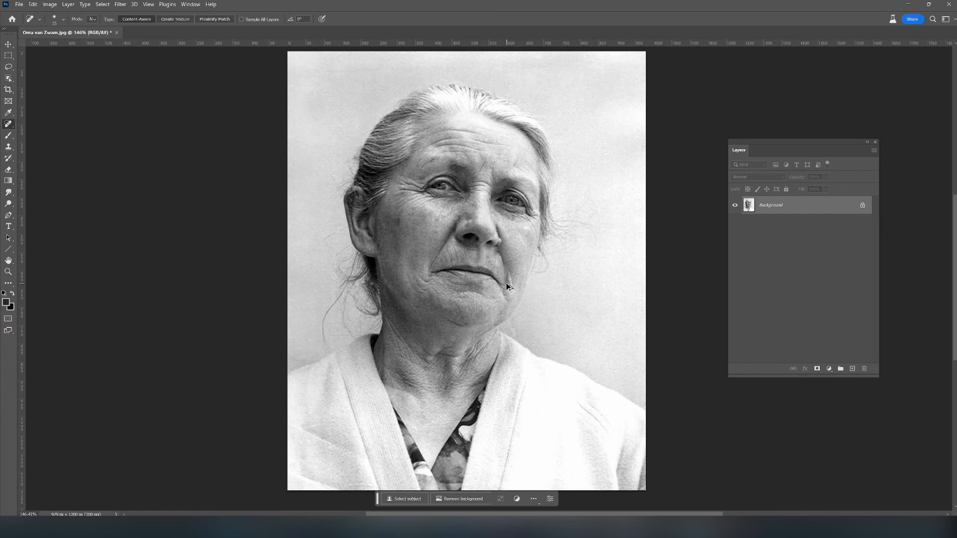
# - Apply a Shadows/Highlights adjustment to the portrait with Shadows at 0% and Highlights at 4%
pyautogui.hotkey('ctrl', 'l')
pyautogui.press('Escape')
pyautogui.click(50, 4)
pyautogui.moveTo(62, 25)
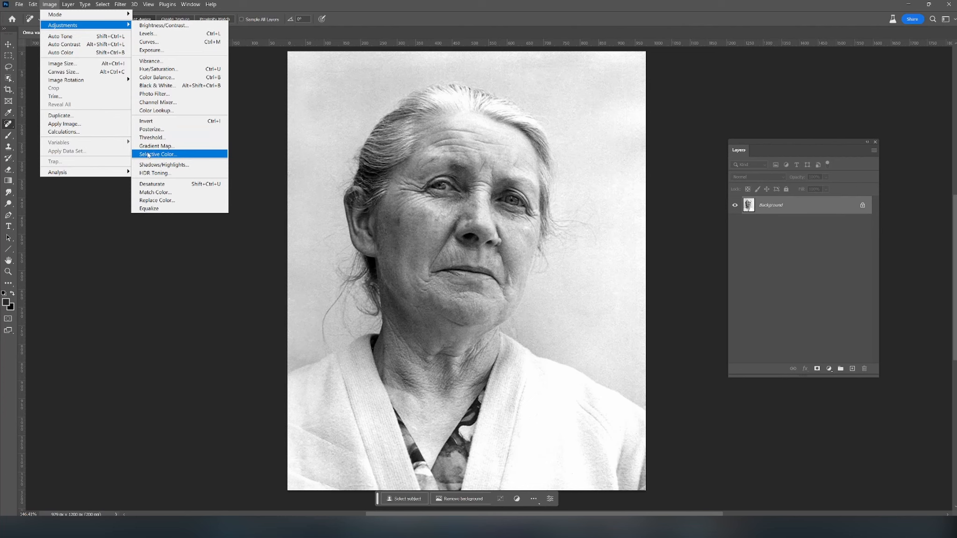
pyautogui.click(171, 165)
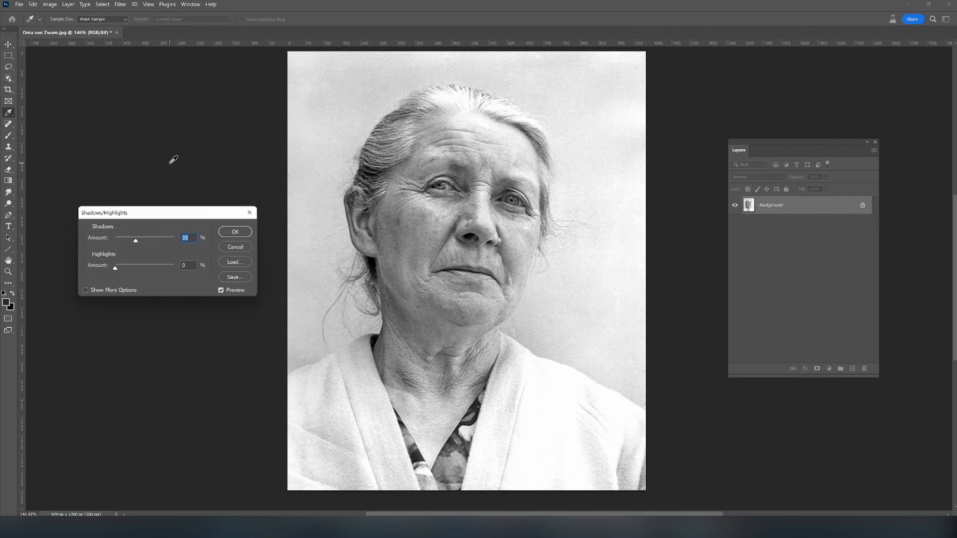
pyautogui.moveTo(142, 241); pyautogui.dragTo(118, 273)
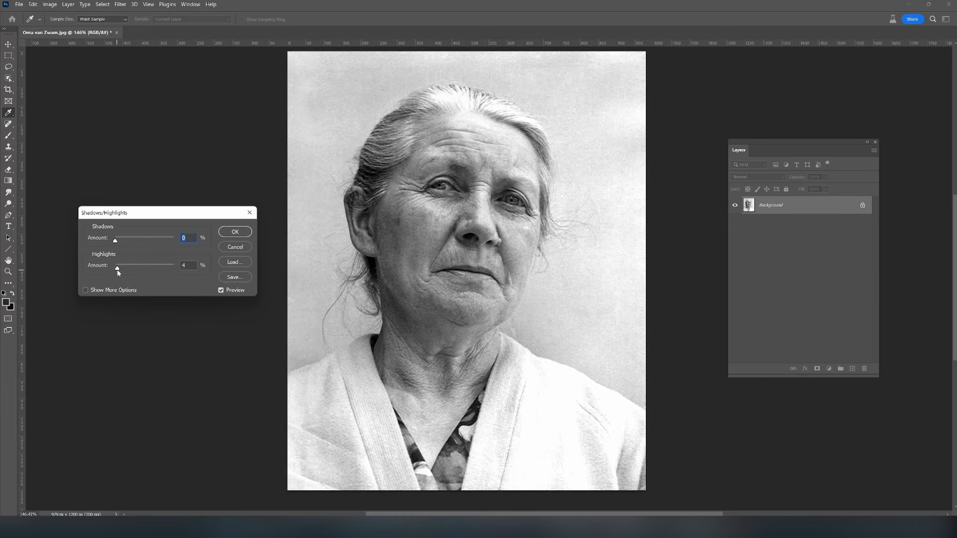
pyautogui.click(236, 231)
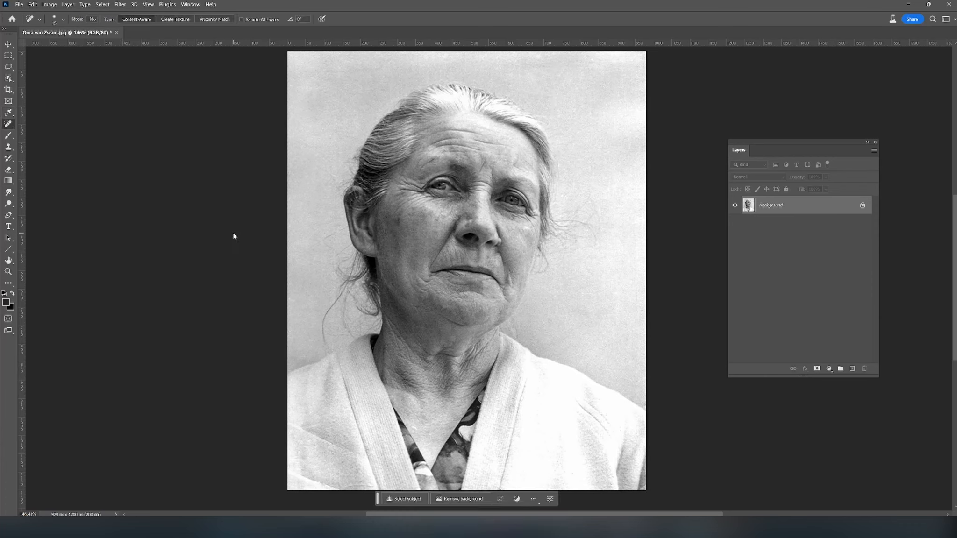
pyautogui.moveTo(242, 220); pyautogui.dragTo(227, 223)
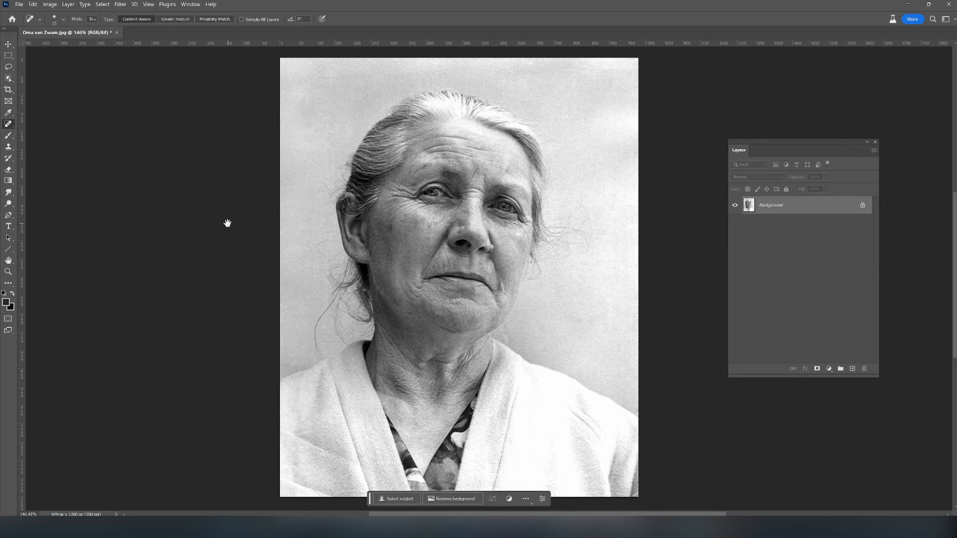
# - Set up a Save for Web export of the portrait as a JPEG at Maximum quality
pyautogui.hotkey('ctrl', 'alt', 'shift', 's')
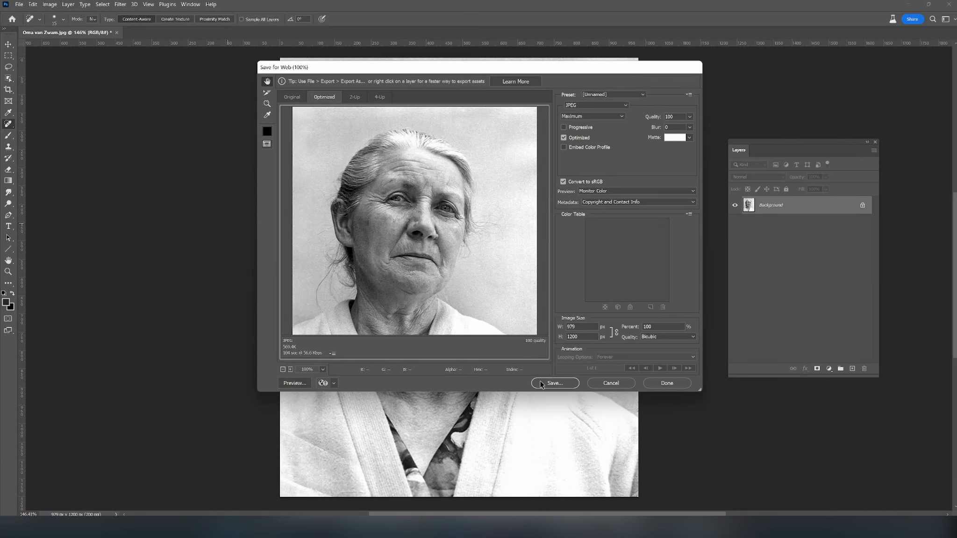
pyautogui.click(602, 118)
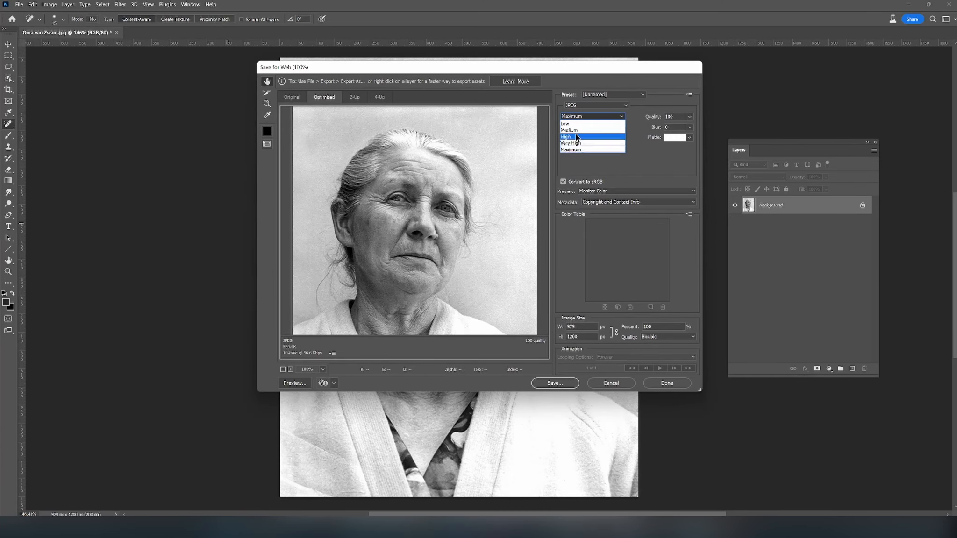
pyautogui.click(580, 107)
pyautogui.click(580, 107)
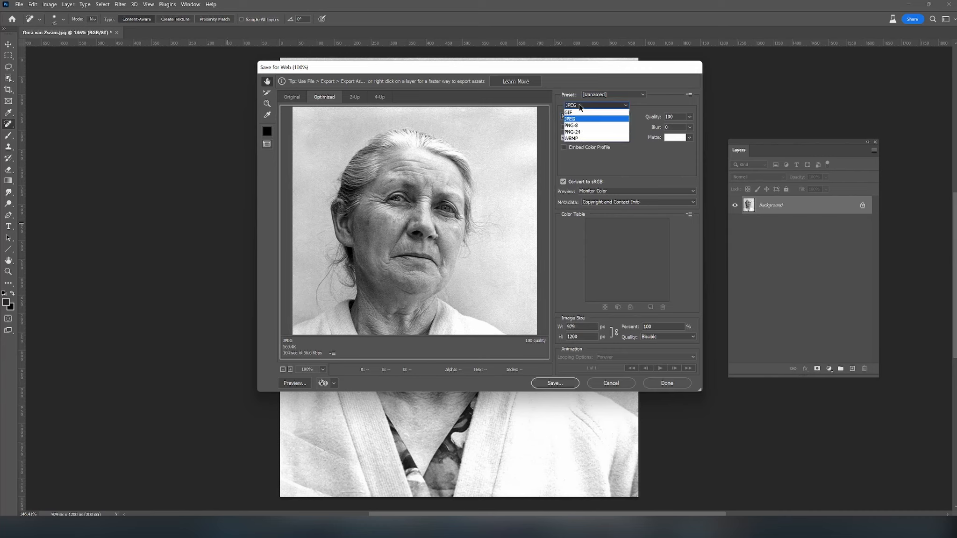
pyautogui.click(576, 119)
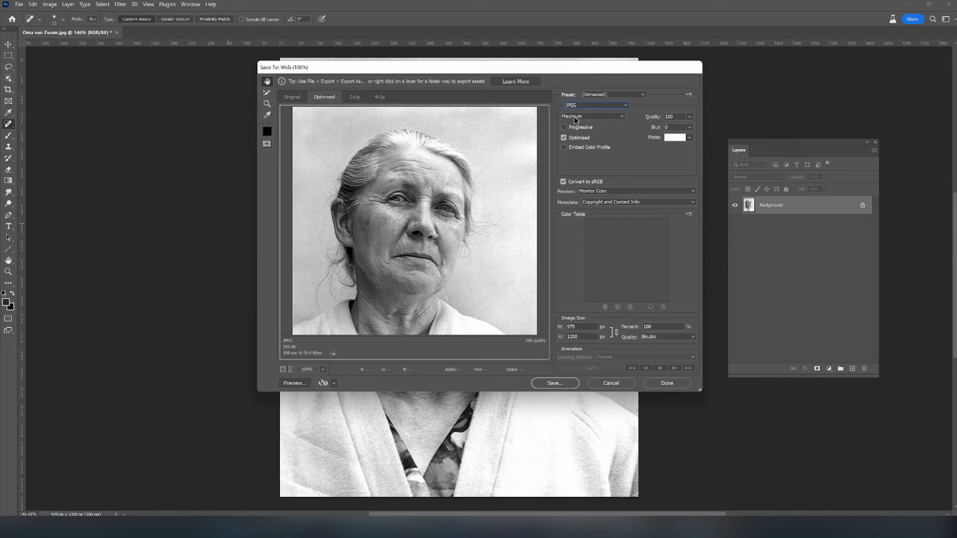
pyautogui.click(575, 117)
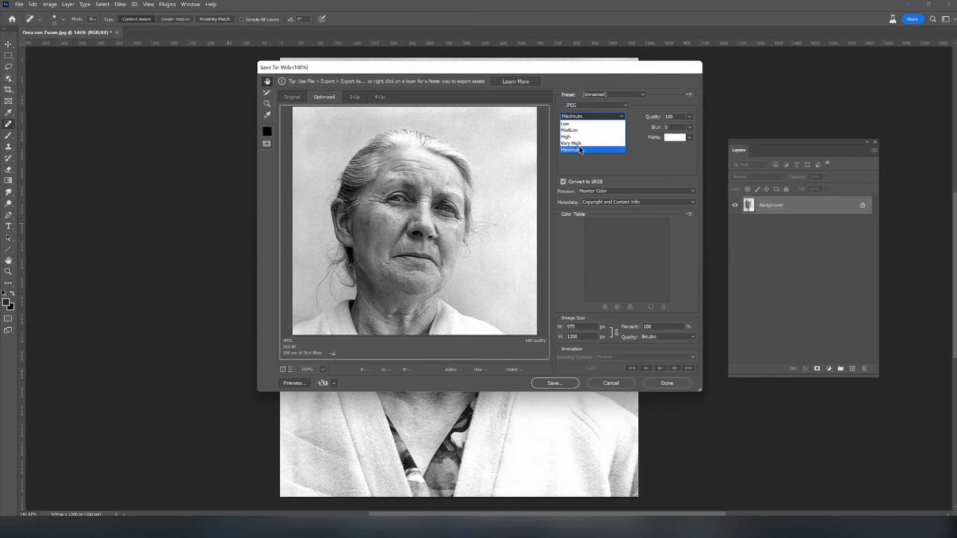
# - Save the optimized image on the Desktop under the original file name with "_clean" appended
pyautogui.click(562, 383)
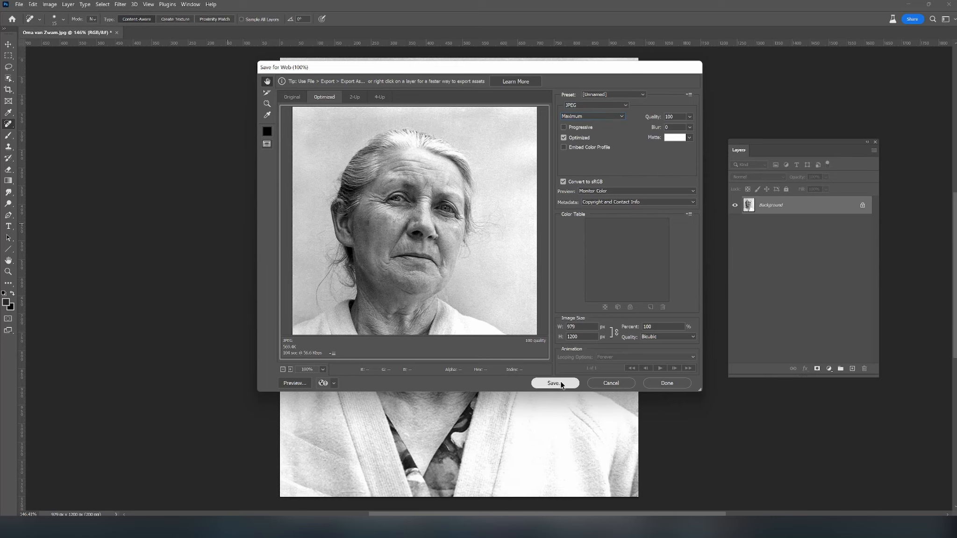
pyautogui.click(502, 134)
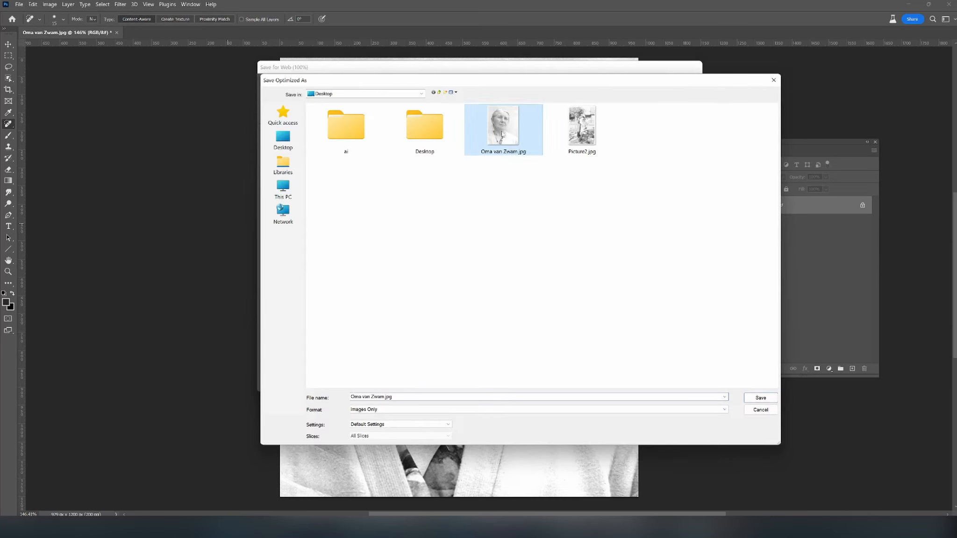
pyautogui.click(402, 397)
pyautogui.click(384, 396)
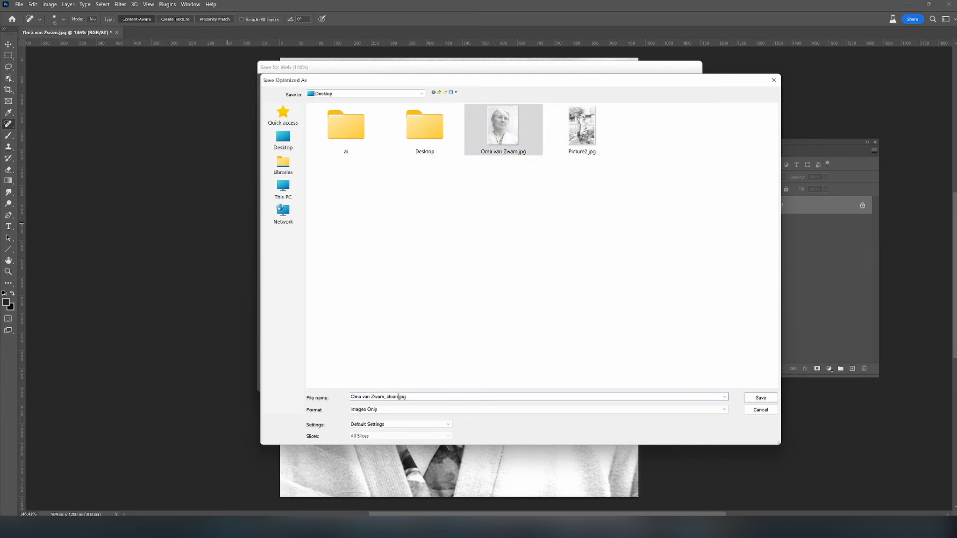
pyautogui.press('Return')
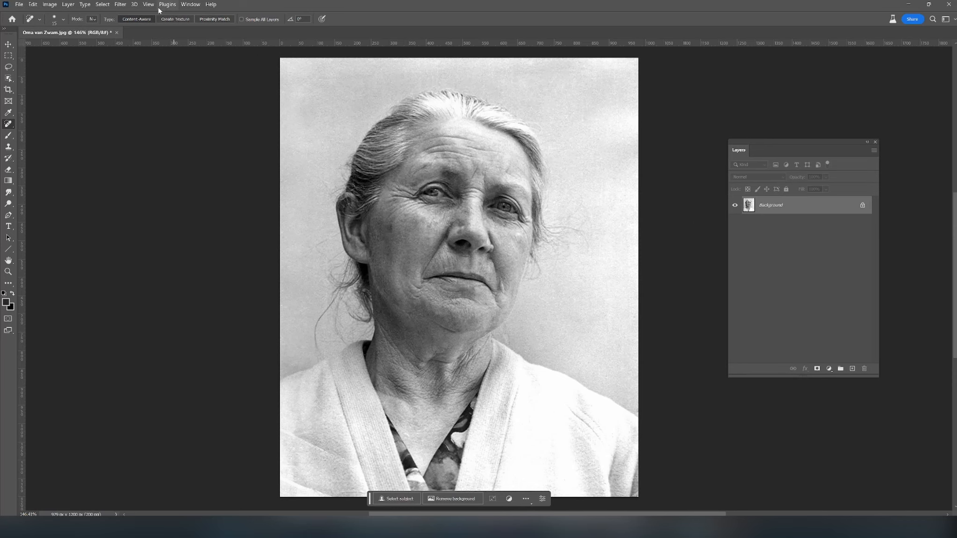
# - Open the Neural Filters and enable Photo Restoration for the portrait
pyautogui.click(120, 5)
pyautogui.click(128, 39)
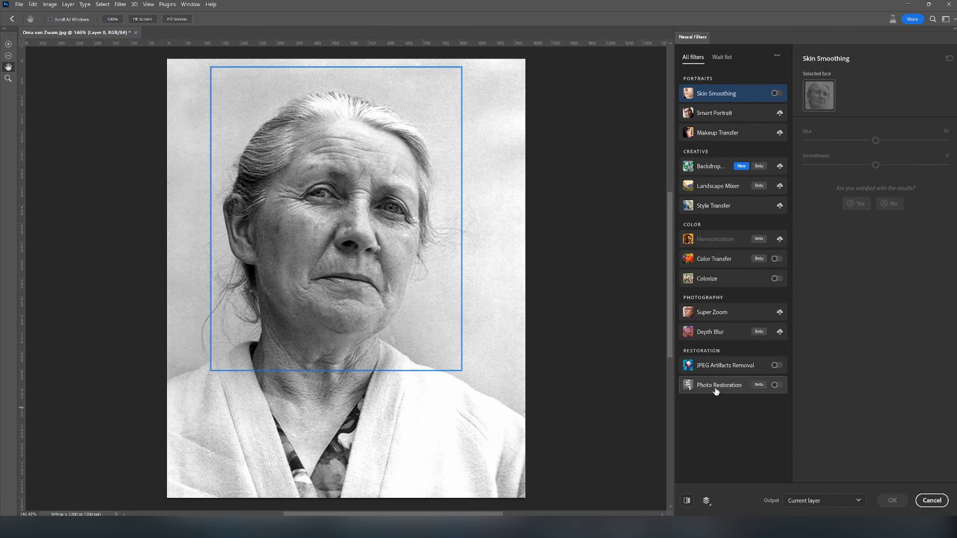
pyautogui.click(773, 385)
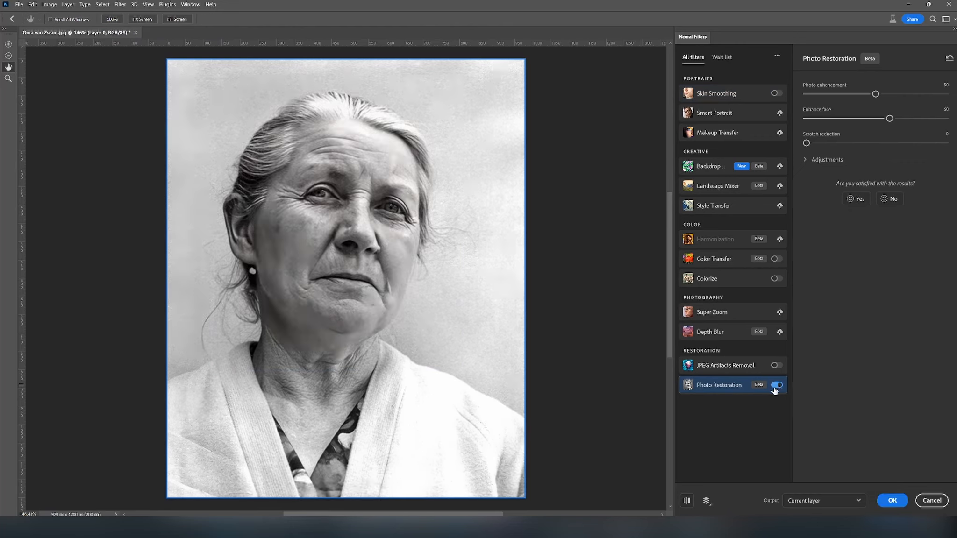
# - Compare the portrait with Photo Restoration on and off, focusing on the eyes and nose up close
pyautogui.click(777, 386)
pyautogui.click(777, 386)
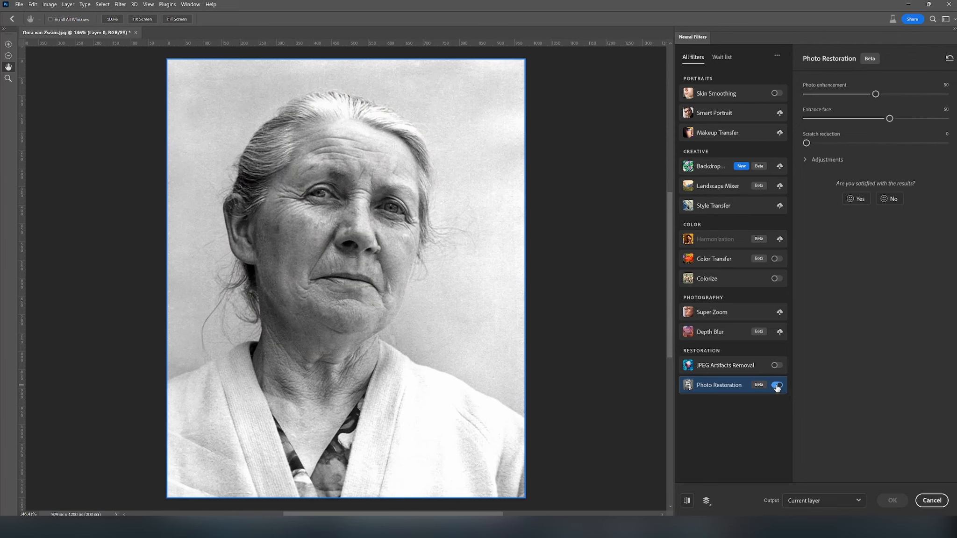
pyautogui.click(776, 386)
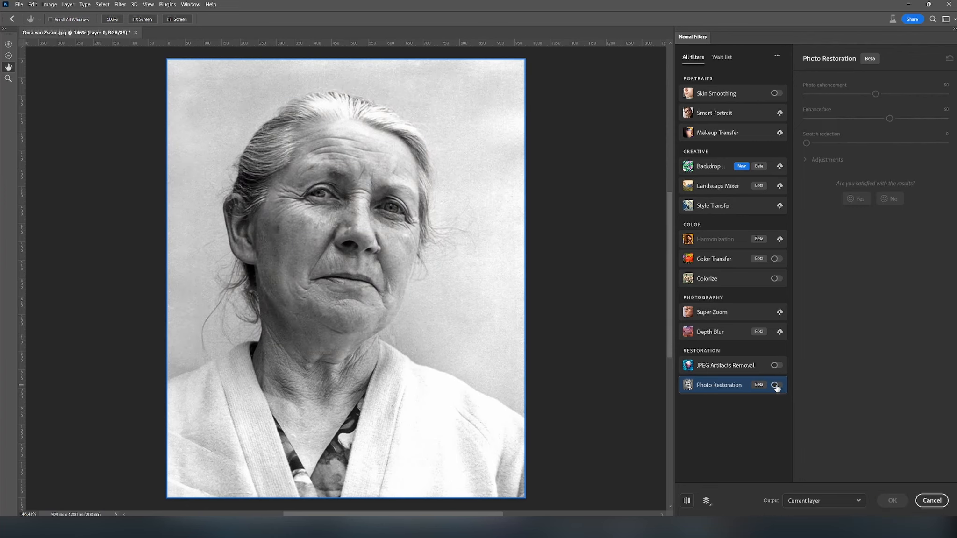
pyautogui.scroll(14, 379, 204)
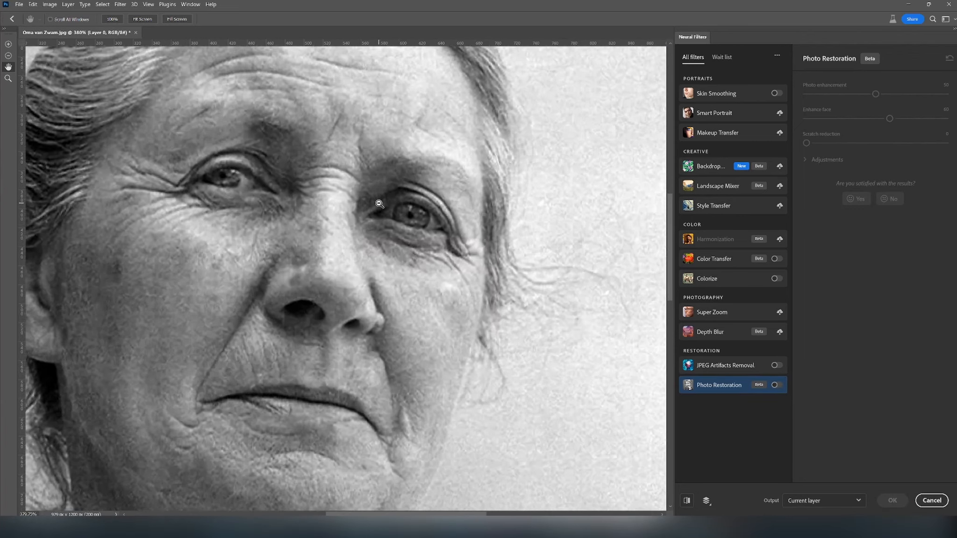
pyautogui.click(777, 386)
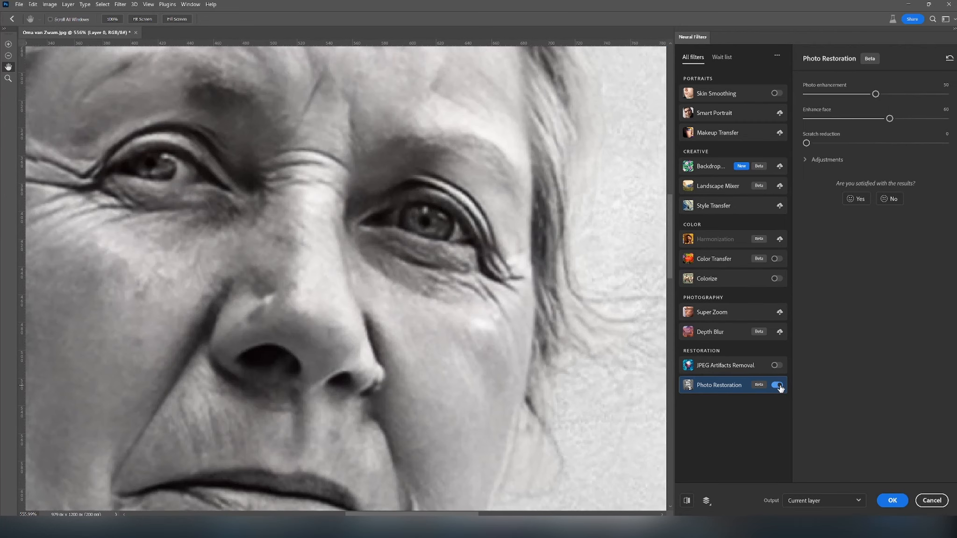
pyautogui.click(778, 386)
pyautogui.click(778, 386)
pyautogui.click(778, 386)
pyautogui.click(778, 386)
# - Reduce Enhance face and Photo enhancement to 0 and expand the additional restoration adjustments
pyautogui.moveTo(890, 120); pyautogui.dragTo(797, 121)
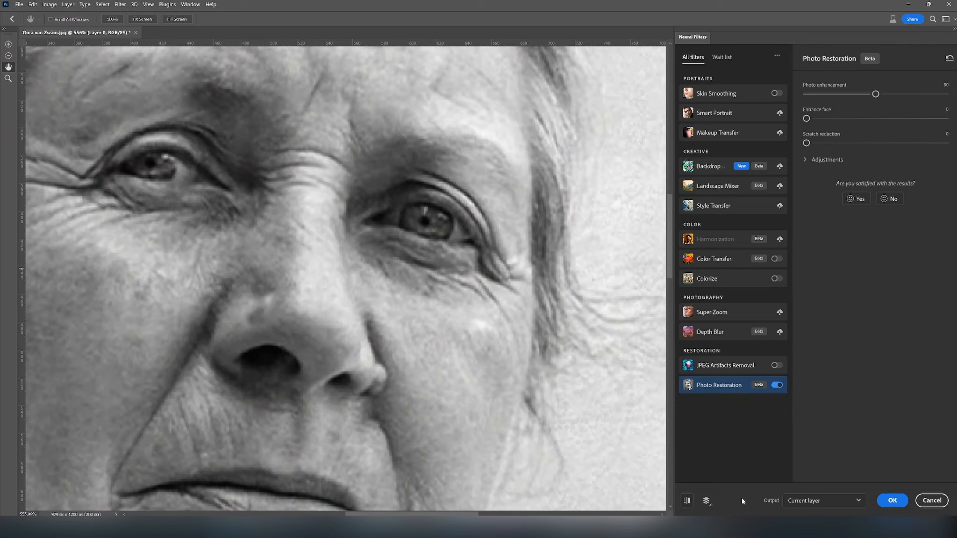
pyautogui.click(686, 502)
pyautogui.click(686, 502)
pyautogui.click(806, 160)
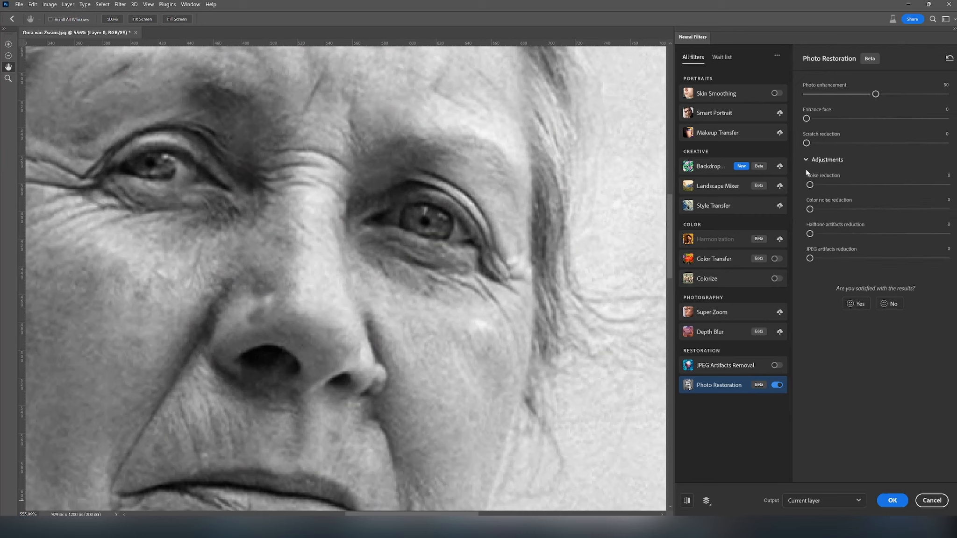
pyautogui.moveTo(877, 94); pyautogui.dragTo(806, 94)
# - Set JPEG artifacts reduction to 82 and Photo enhancement to 31, with the mouth and chin in view
pyautogui.moveTo(547, 389); pyautogui.dragTo(534, 190)
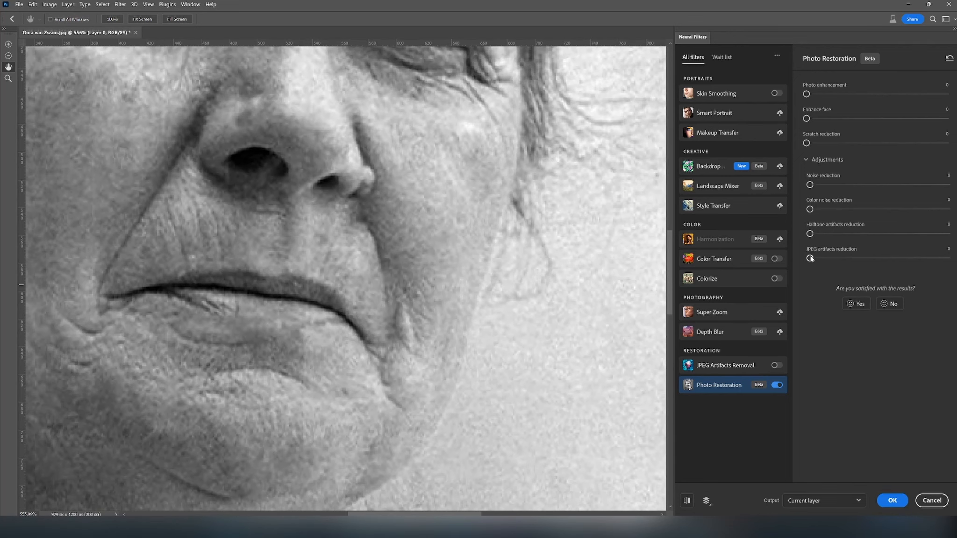
pyautogui.click(910, 259)
pyautogui.click(923, 258)
pyautogui.moveTo(831, 94); pyautogui.dragTo(849, 94)
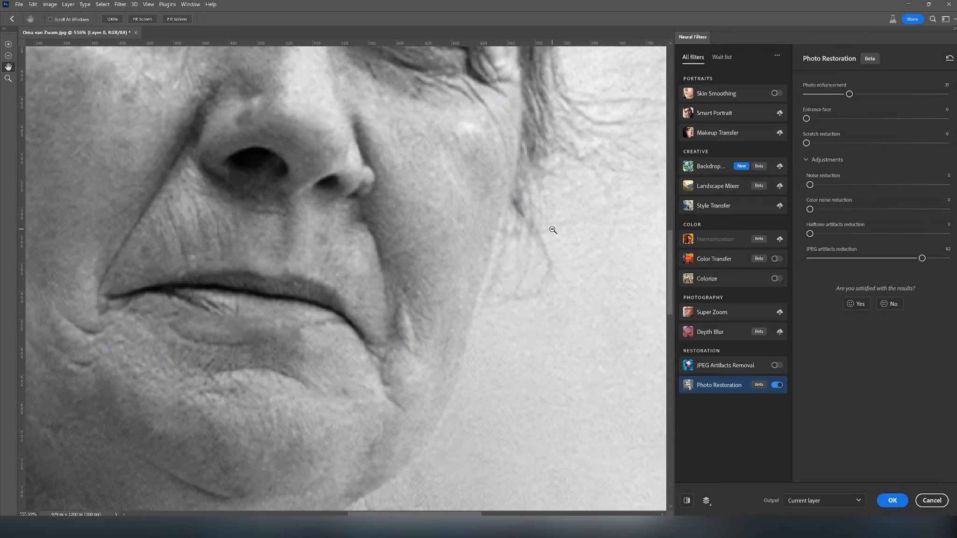
# - Set Enhance face to 5 and Photo enhancement to 39 for the portrait
pyautogui.keyDown('alt'); pyautogui.scroll(-5, 553, 230); pyautogui.keyUp('alt')
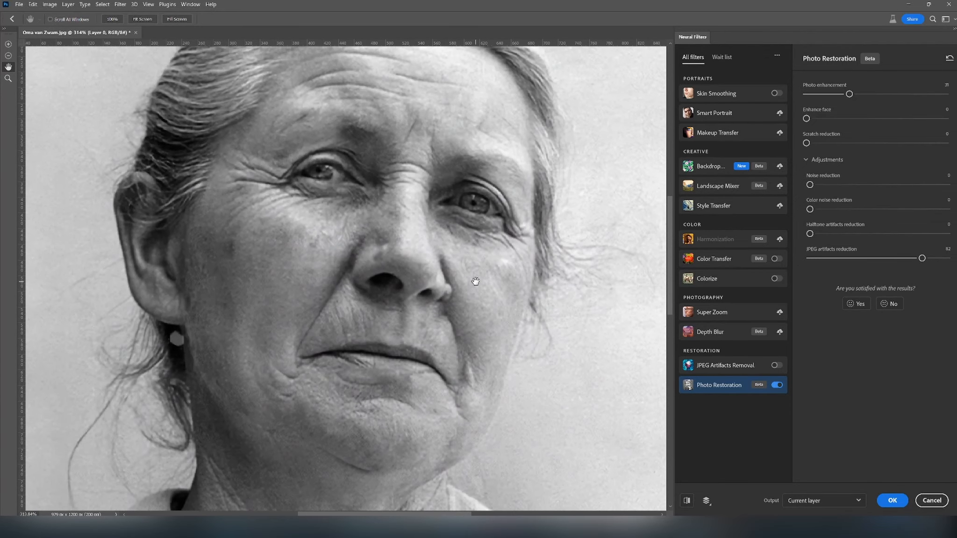
pyautogui.click(817, 118)
pyautogui.moveTo(849, 95); pyautogui.dragTo(861, 94)
# - Compare the original and restored previews on the face and across the larger portrait
pyautogui.click(686, 500)
pyautogui.click(686, 500)
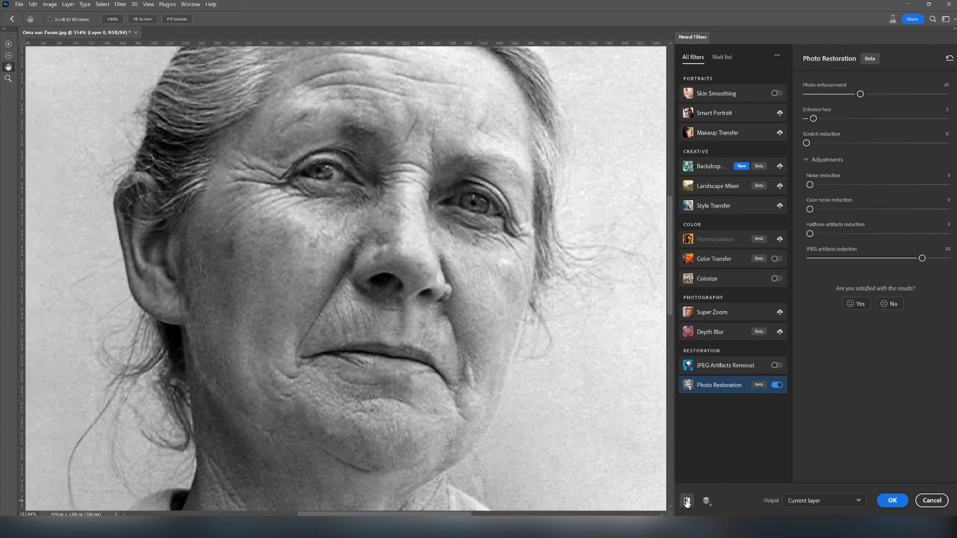
pyautogui.click(686, 501)
pyautogui.scroll(3, 472, 362)
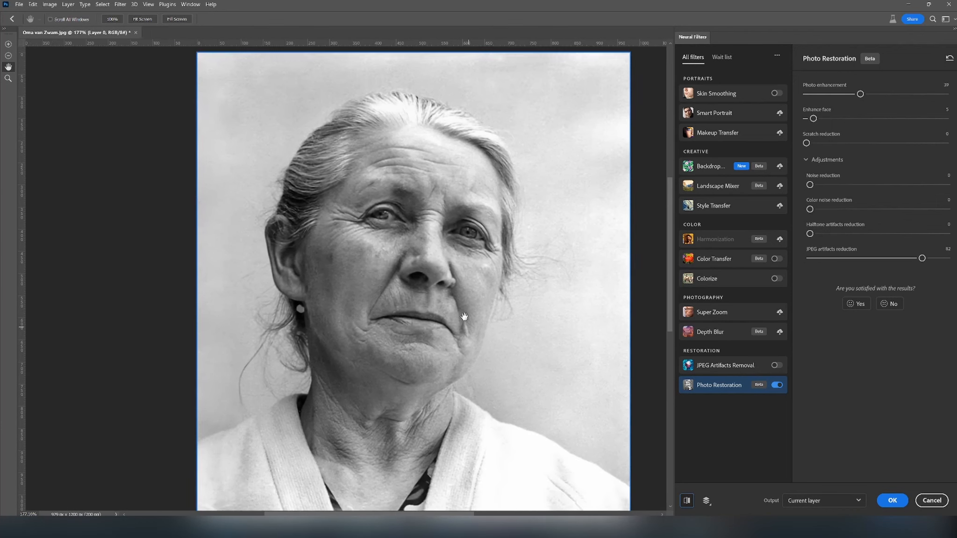
pyautogui.moveTo(464, 317); pyautogui.dragTo(450, 290)
pyautogui.click(687, 501)
pyautogui.click(686, 501)
pyautogui.click(686, 501)
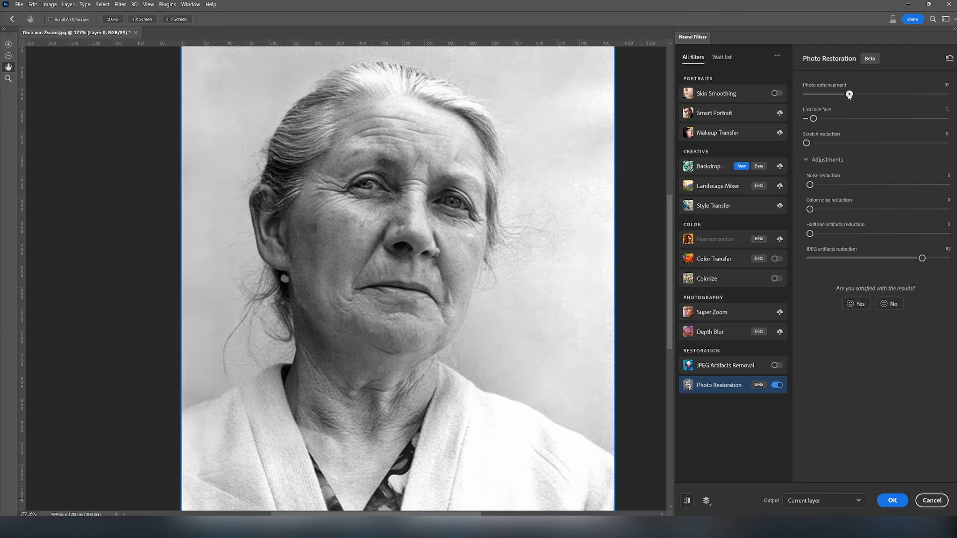
# - Set JPEG artifacts reduction to 65 and Enhance face to 3, and apply the restoration to a new layer
pyautogui.moveTo(922, 258); pyautogui.dragTo(899, 258)
pyautogui.moveTo(814, 119); pyautogui.dragTo(811, 120)
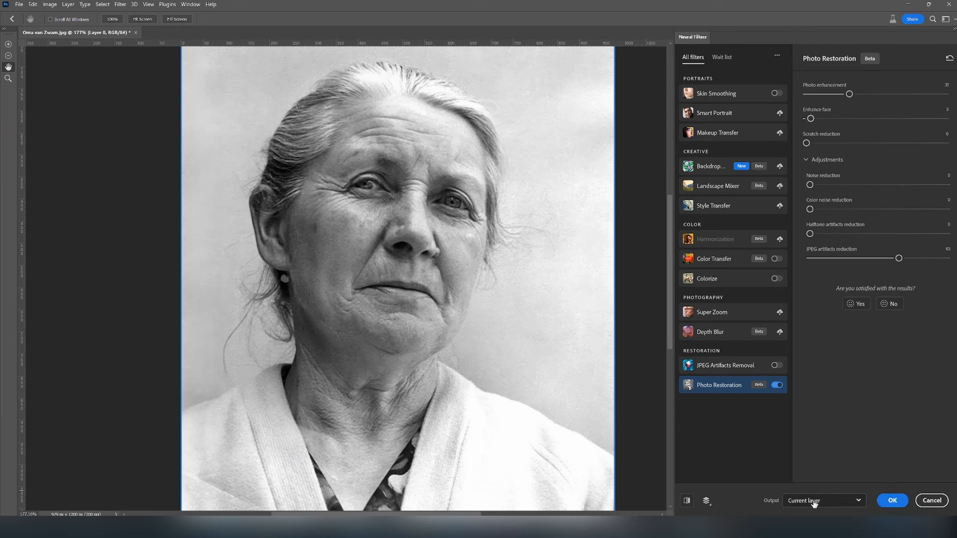
pyautogui.click(792, 503)
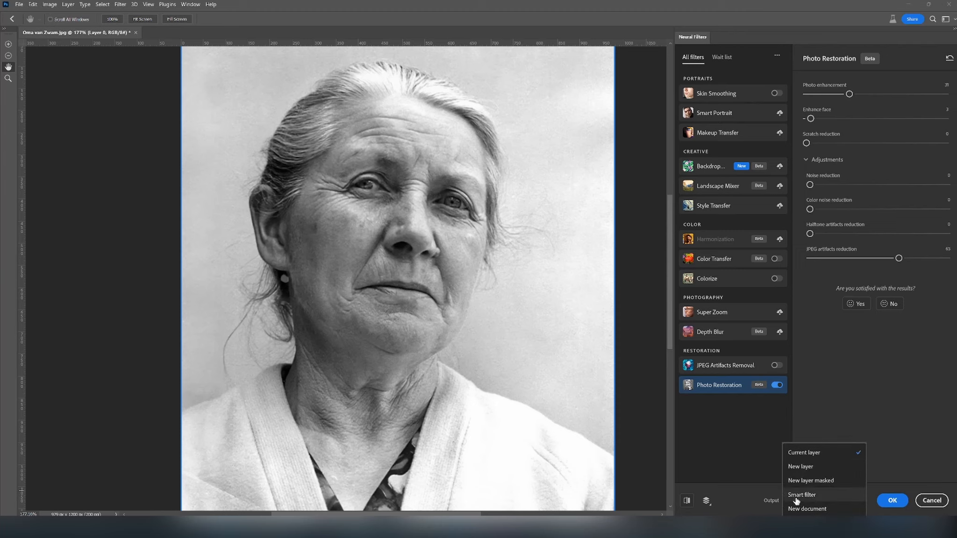
pyautogui.click(800, 467)
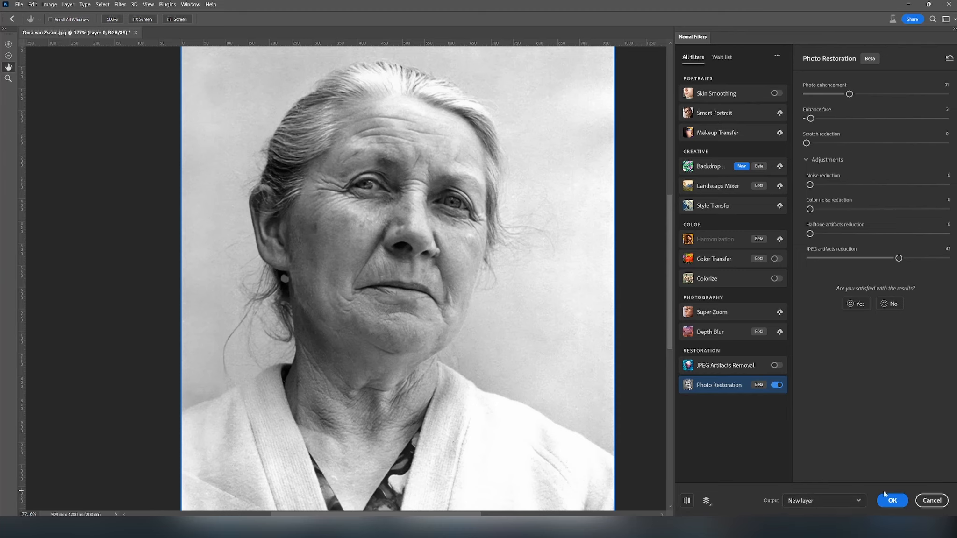
pyautogui.click(893, 500)
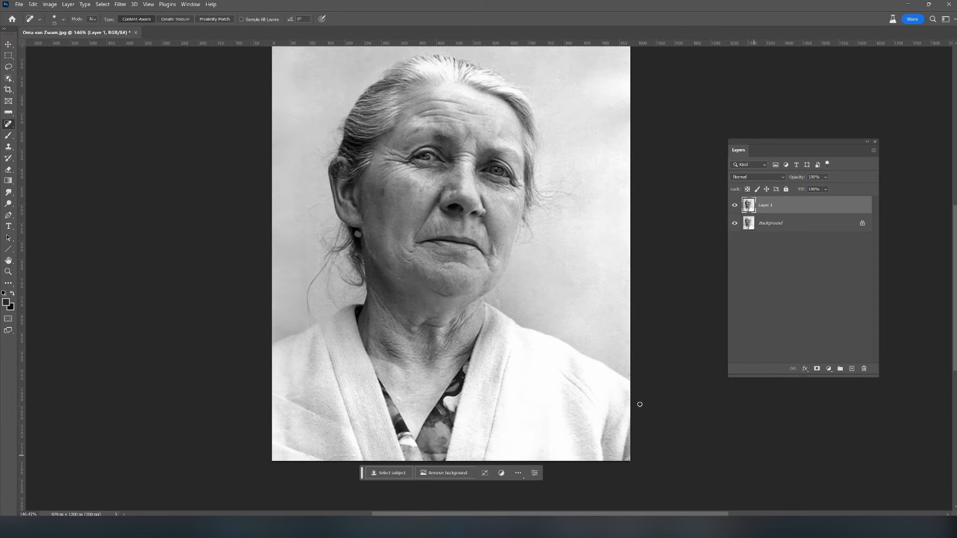
# - Remove the earring below the ear on Layer 1 with the Spot Healing Brush
pyautogui.scroll(4, 406, 207)
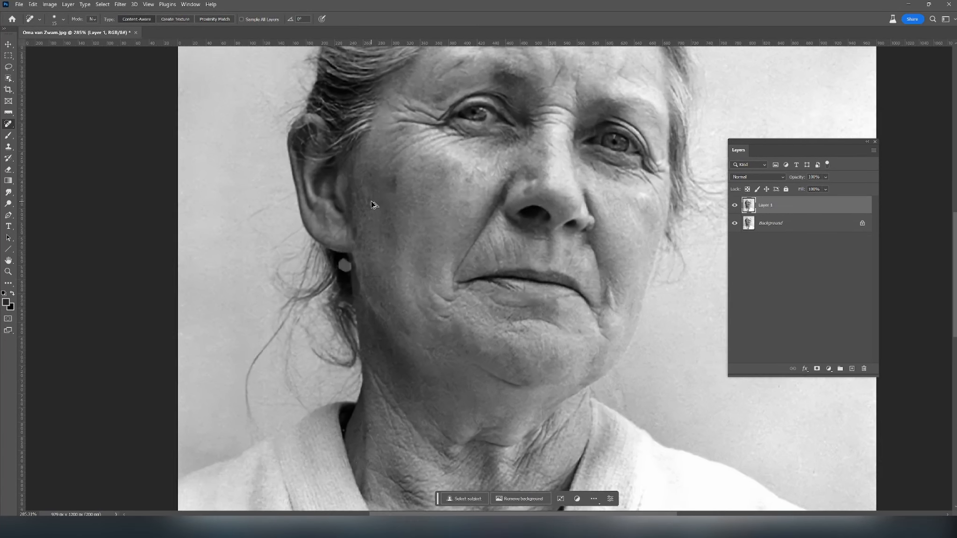
pyautogui.moveTo(334, 278)
pyautogui.mouseDown()
pyautogui.moveTo(336, 308)
pyautogui.moveTo(342, 272)
pyautogui.mouseUp()
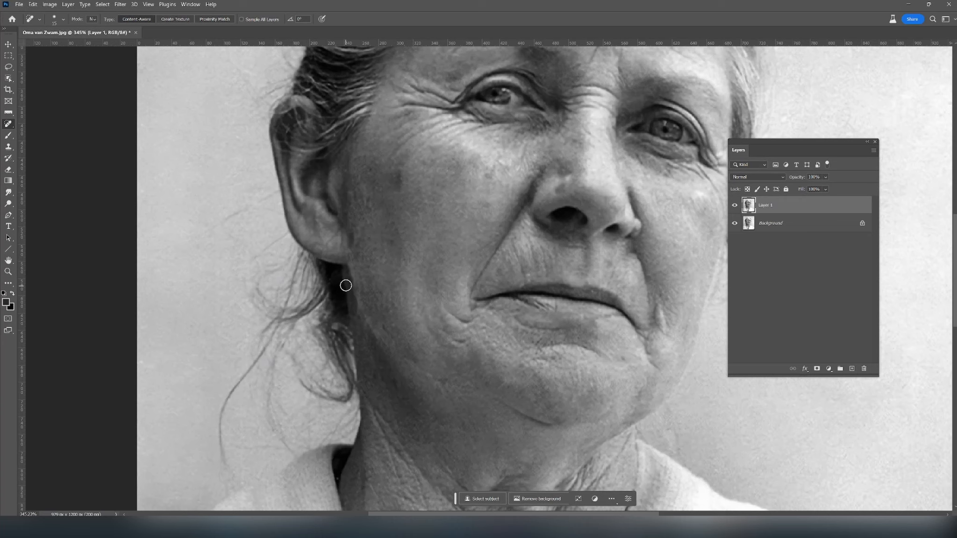
# - Compare the portrait with and without the restored Layer 1 by toggling that layer's visibility
pyautogui.scroll(-1, 396, 309)
pyautogui.scroll(-1, 396, 306)
pyautogui.moveTo(549, 327); pyautogui.dragTo(533, 383)
pyautogui.click(734, 206)
pyautogui.click(734, 207)
pyautogui.click(735, 207)
pyautogui.click(734, 206)
pyautogui.click(735, 206)
pyautogui.click(734, 206)
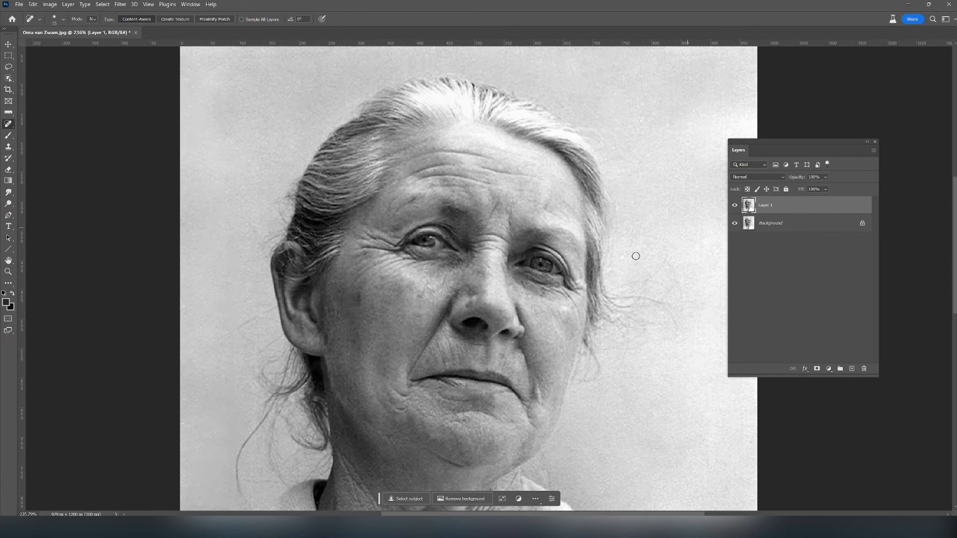
pyautogui.scroll(-3, 630, 256)
pyautogui.moveTo(618, 311); pyautogui.dragTo(537, 273)
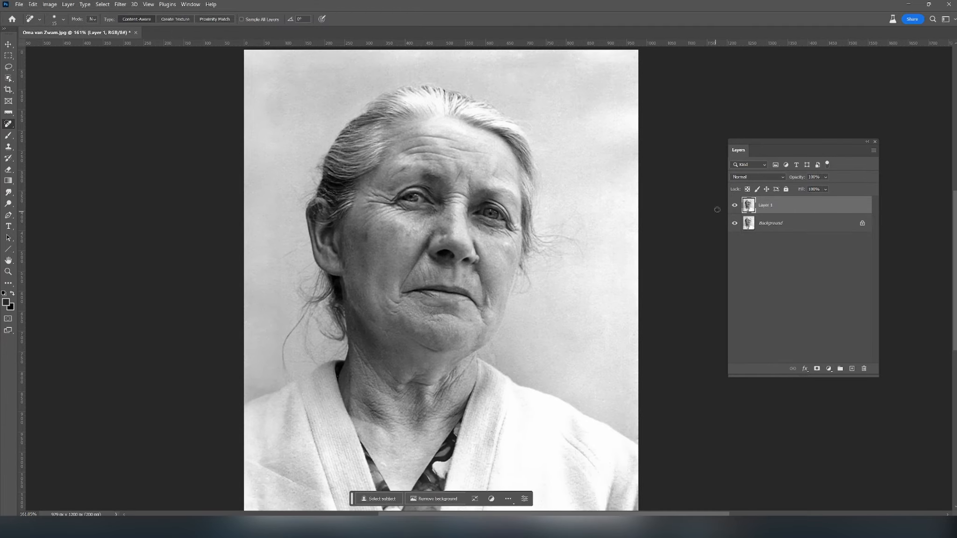
# - Export the restored portrait for the web as a JPEG to the Desktop, replacing the existing cleaned copy
pyautogui.moveTo(824, 178); pyautogui.dragTo(827, 188)
pyautogui.click(806, 250)
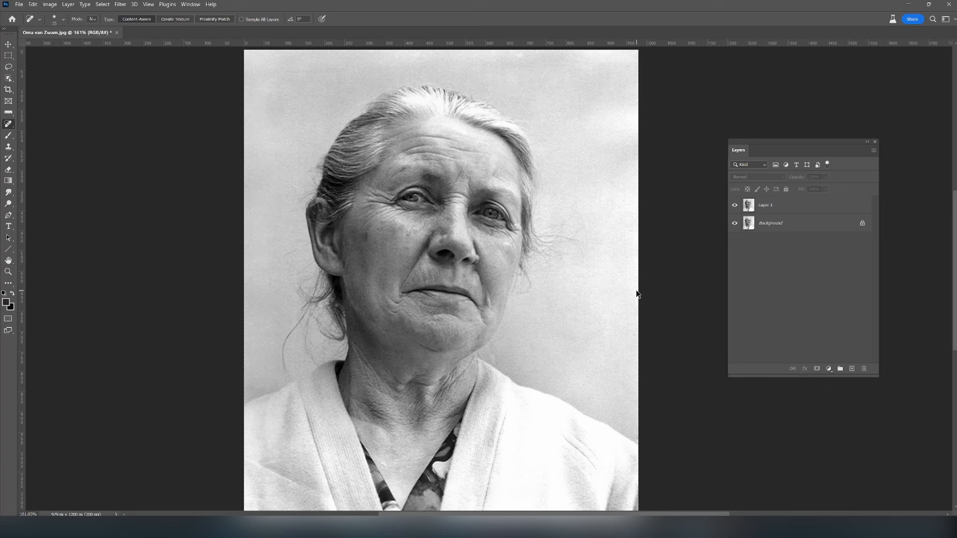
pyautogui.hotkey('ctrl', 'alt', 'shift', 's')
pyautogui.click(556, 383)
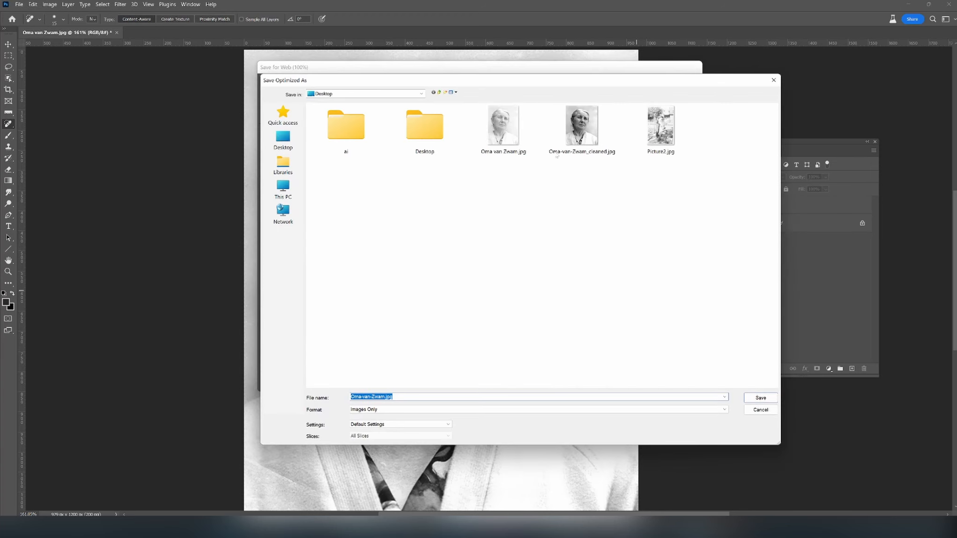
pyautogui.click(571, 140)
pyautogui.click(750, 398)
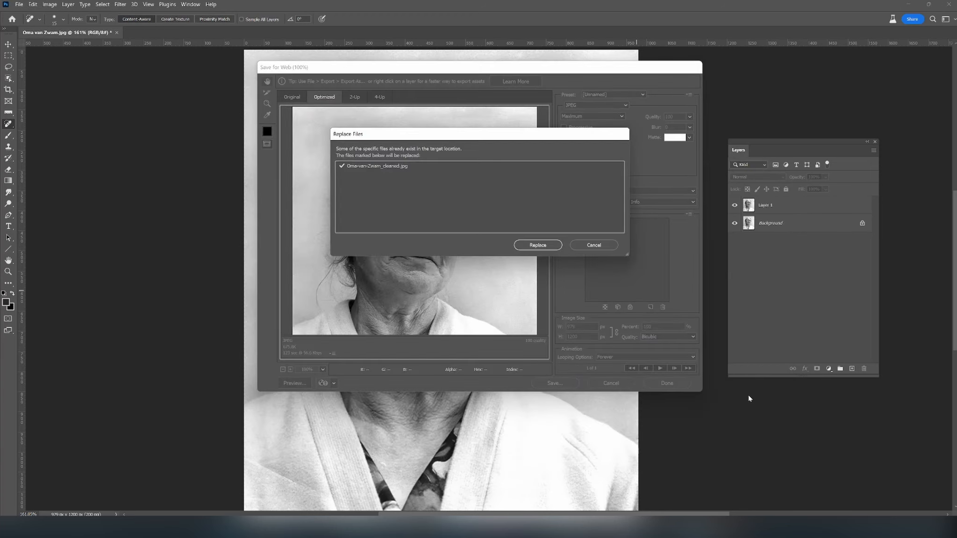
pyautogui.click(527, 246)
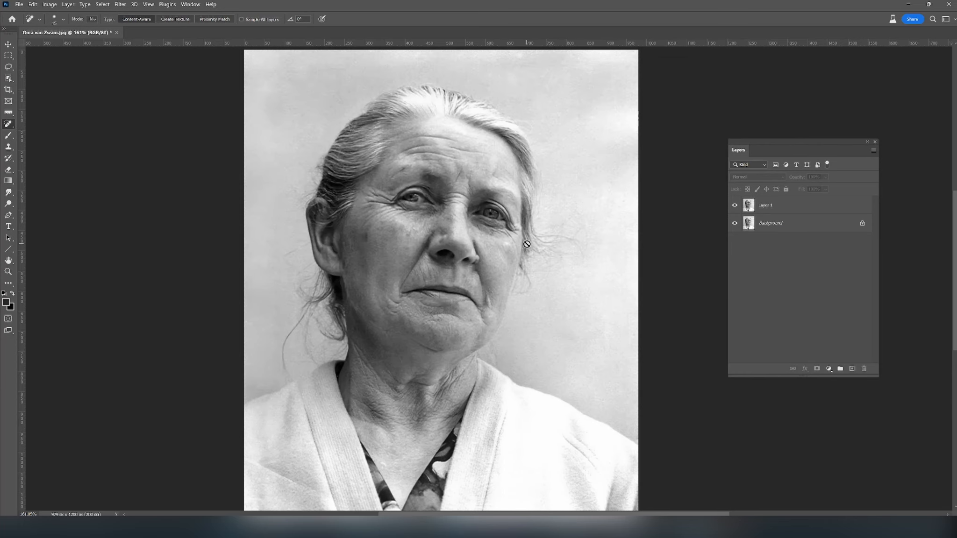
# - Revert the document to its original saved version and undo the revert
pyautogui.scroll(-1, 531, 279)
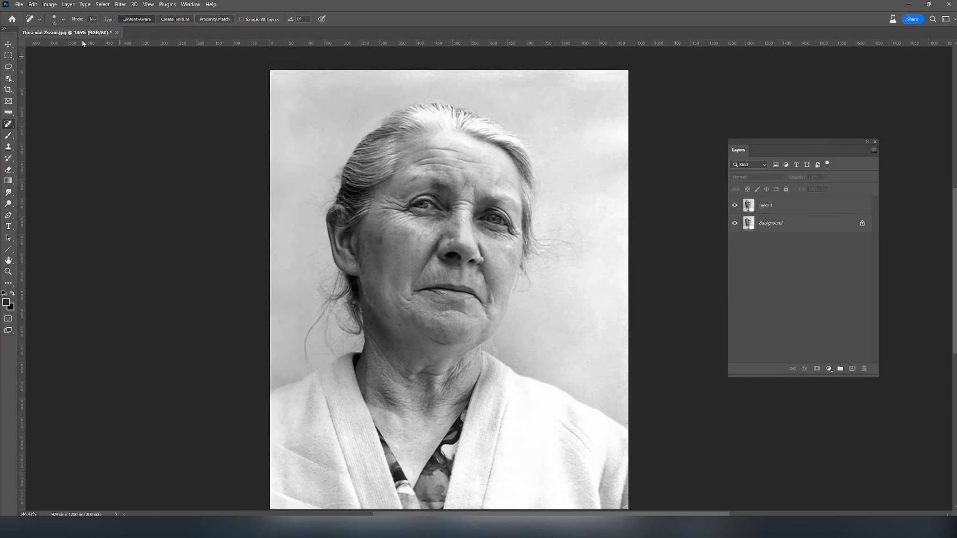
pyautogui.click(18, 5)
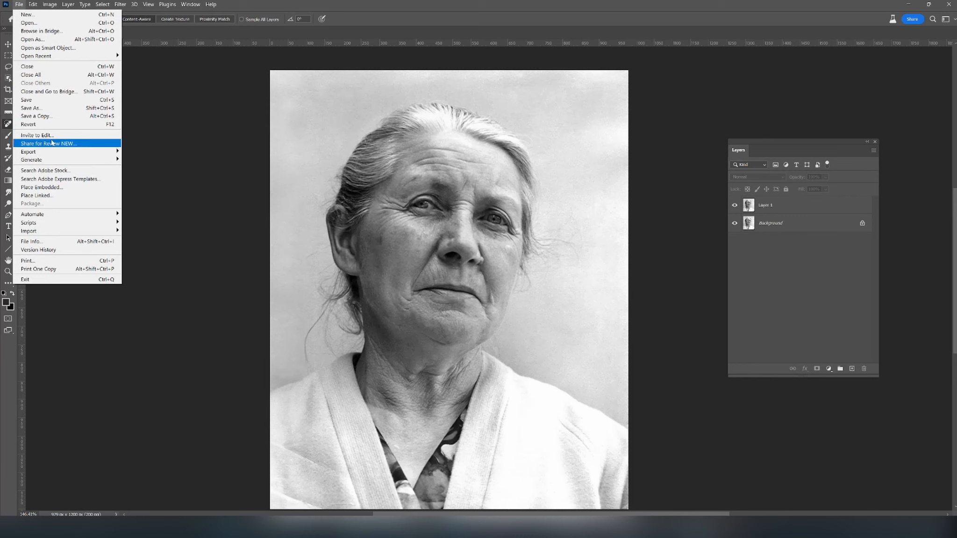
pyautogui.click(89, 124)
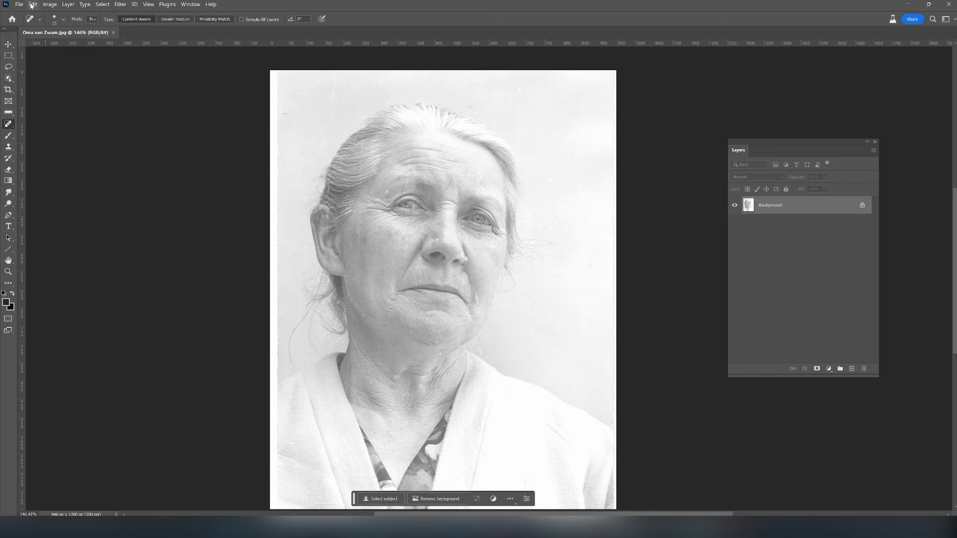
pyautogui.click(32, 5)
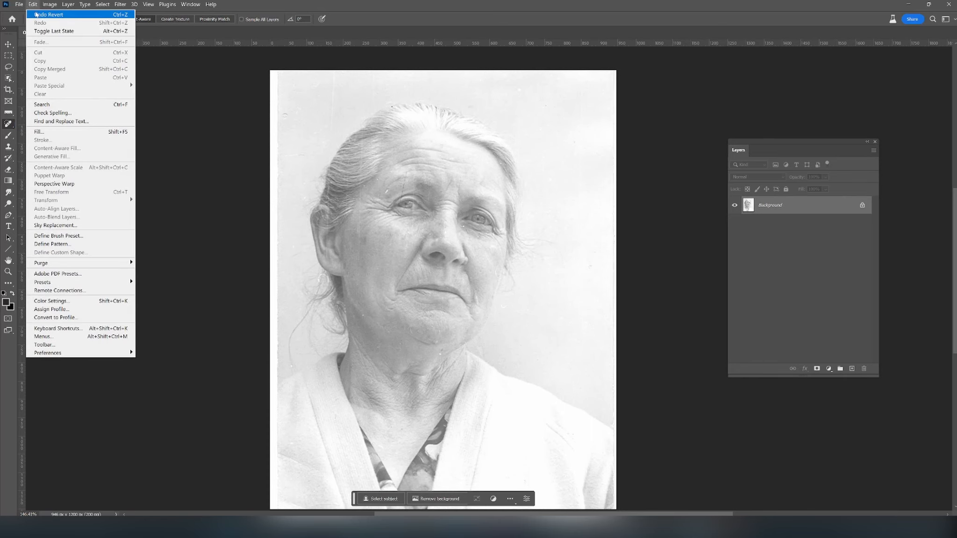
pyautogui.click(36, 15)
# - Colorize Layer 1 with the Neural Filters Colorize filter, using automatic coloring and outputting the result as a new color layer
pyautogui.moveTo(109, 198); pyautogui.dragTo(148, 187)
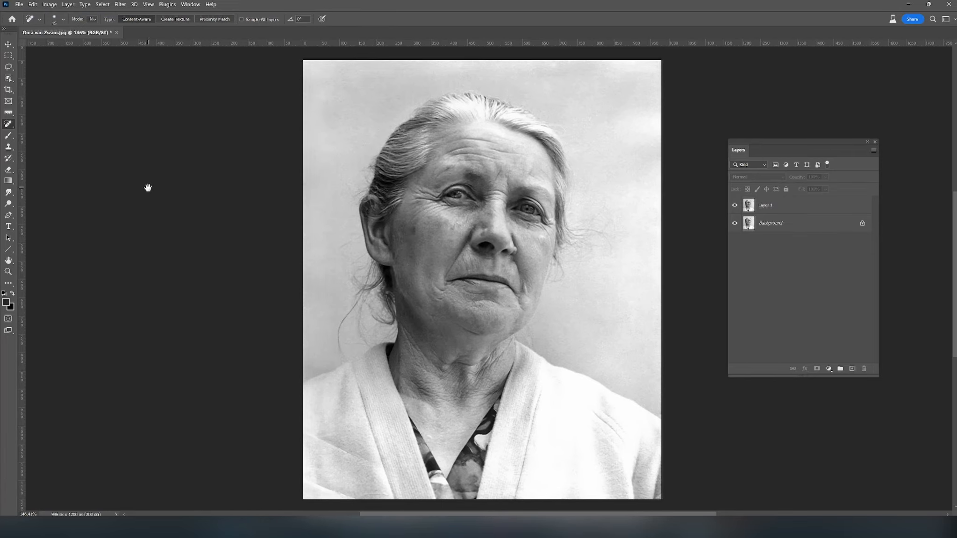
pyautogui.click(792, 212)
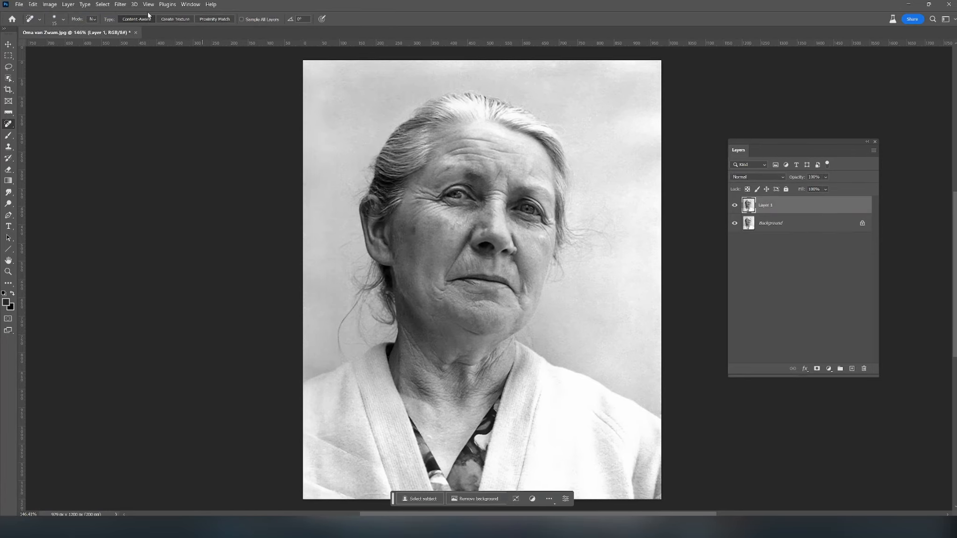
pyautogui.click(120, 5)
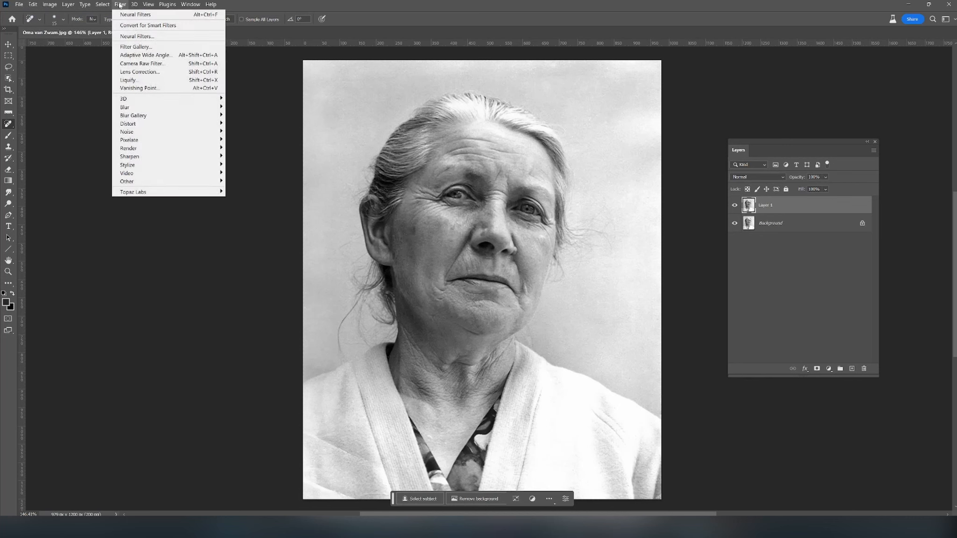
pyautogui.click(140, 37)
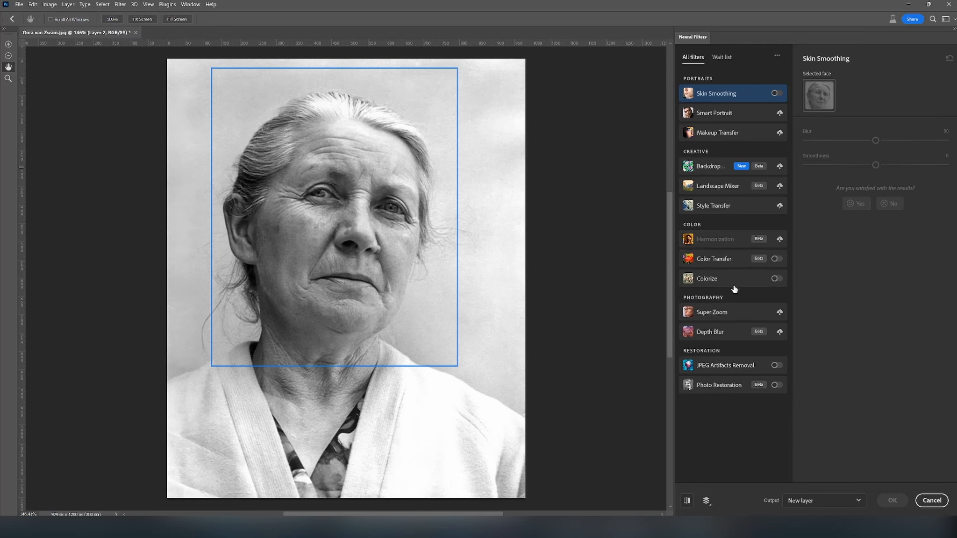
pyautogui.click(776, 278)
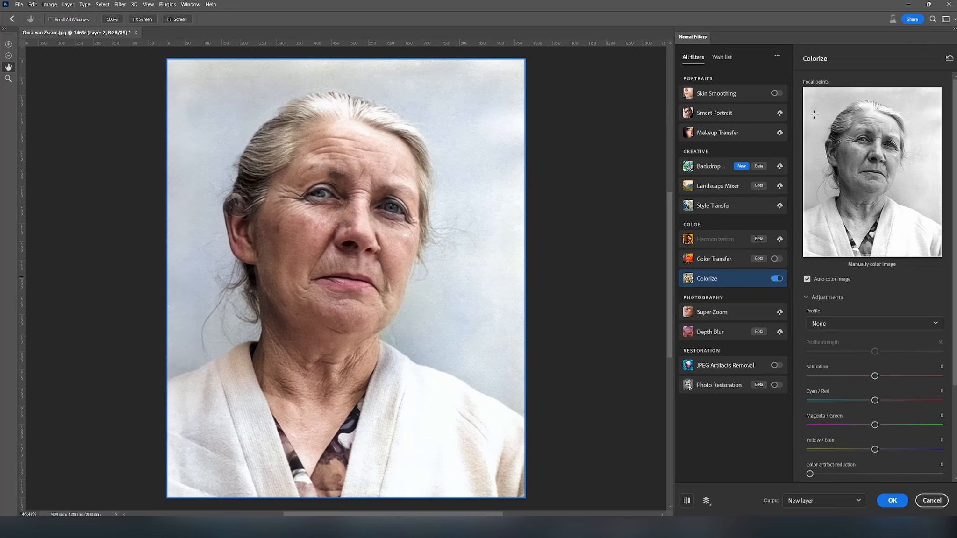
pyautogui.scroll(-3, 876, 283)
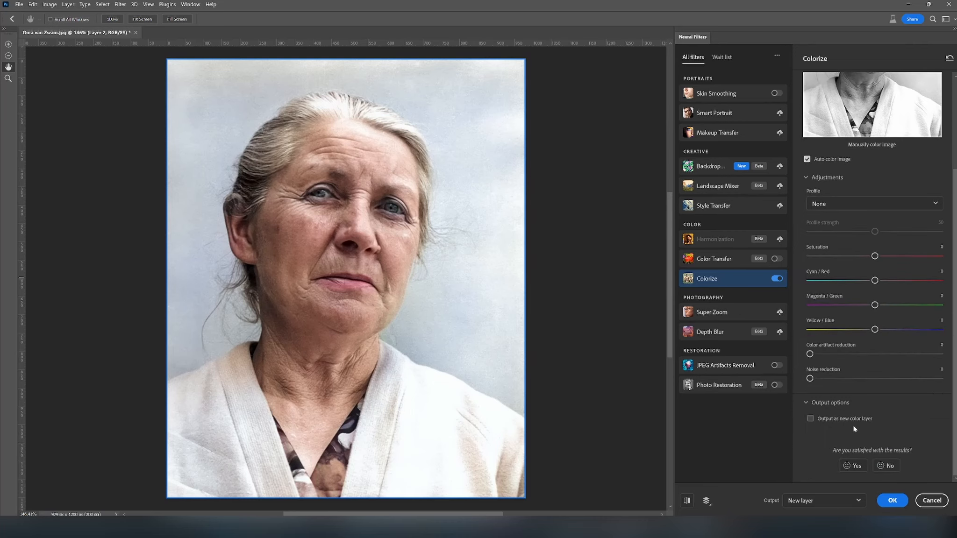
pyautogui.click(811, 420)
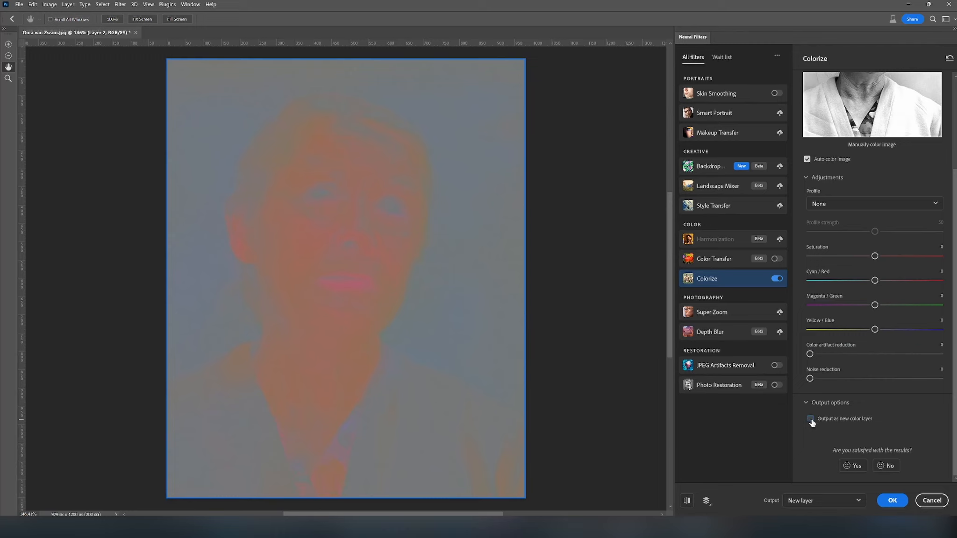
pyautogui.click(811, 419)
pyautogui.click(891, 501)
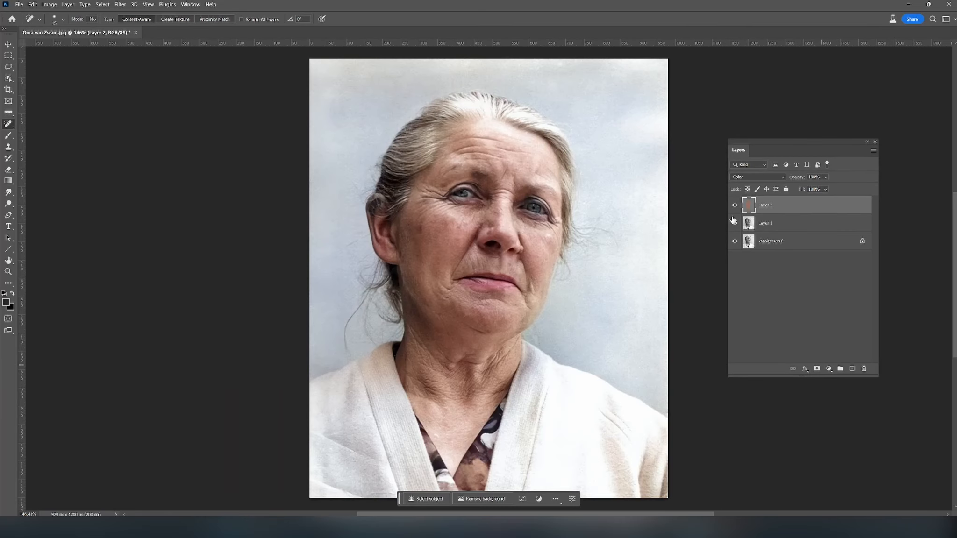
# - Preview the portrait without Layer 2 and with other blend modes, keeping Layer 2 set to Color
pyautogui.click(734, 205)
pyautogui.click(735, 206)
pyautogui.click(761, 178)
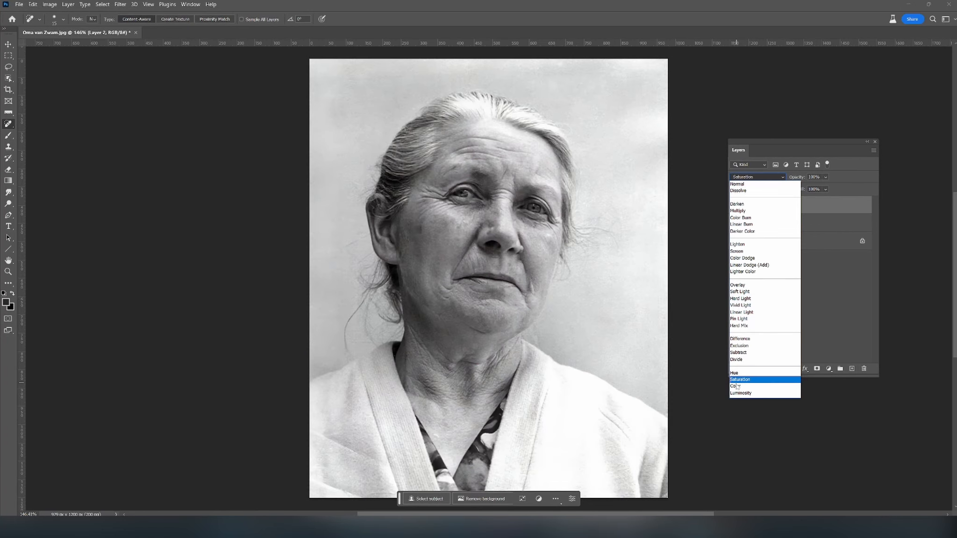
pyautogui.click(736, 387)
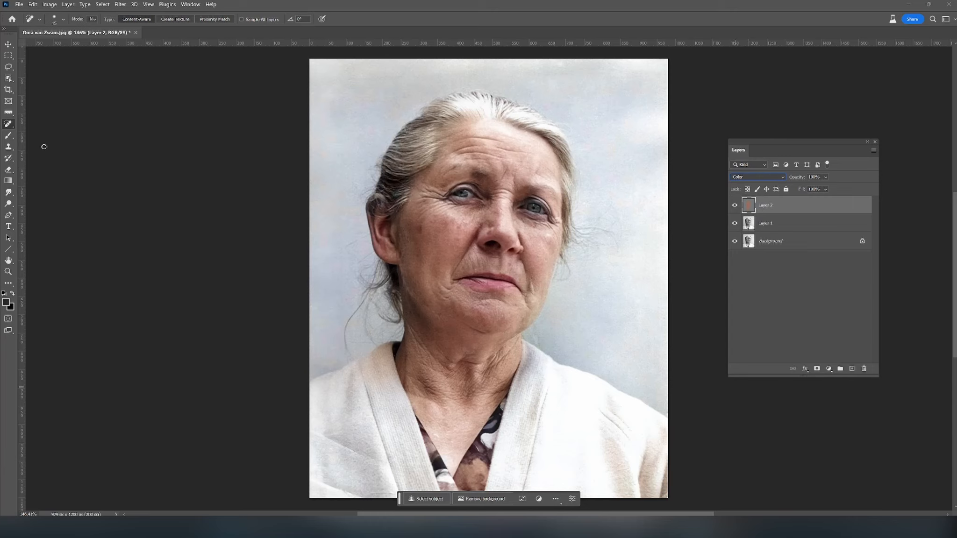
# - Sample colors from the portrait with the Eyedropper, first from the current layer and with sampling set to All Layers
pyautogui.rightClick(8, 114)
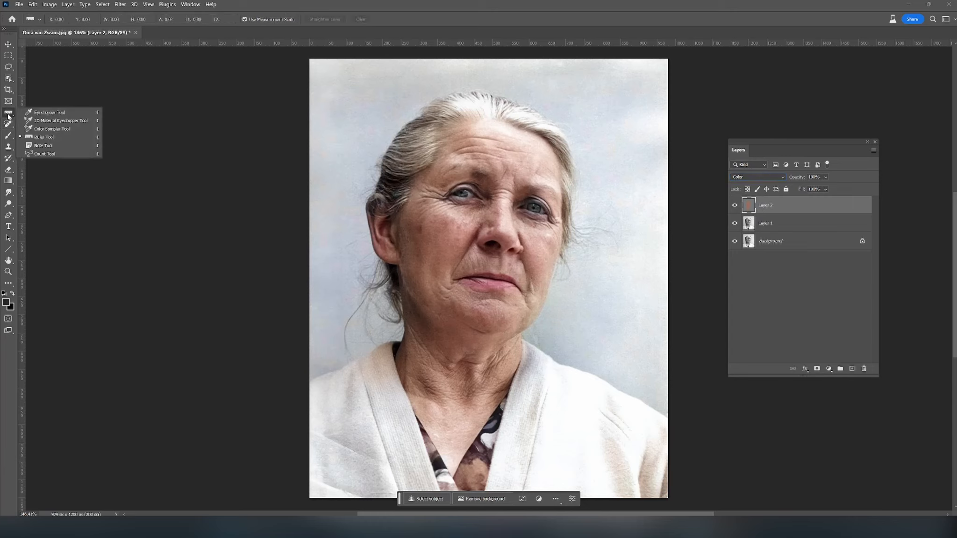
pyautogui.click(51, 113)
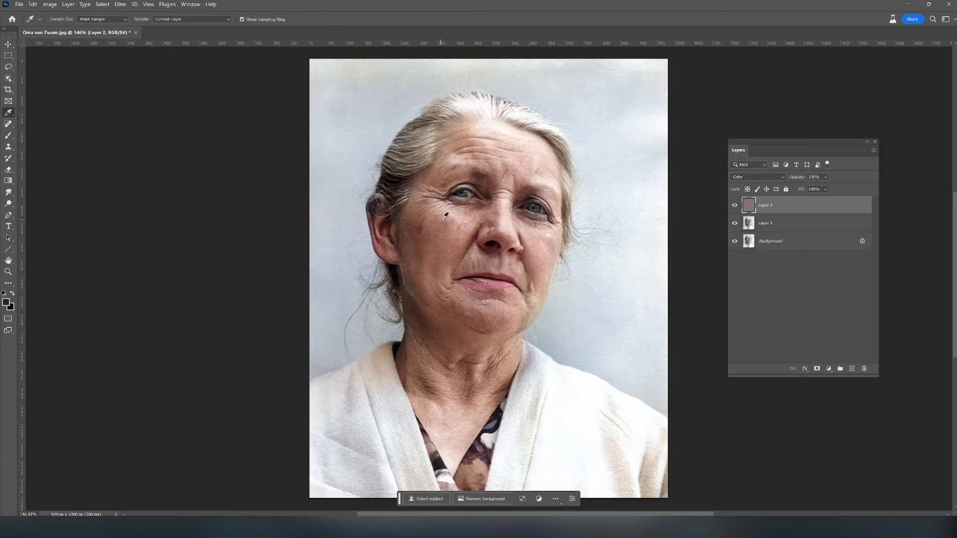
pyautogui.moveTo(397, 177); pyautogui.dragTo(372, 180)
pyautogui.click(192, 19)
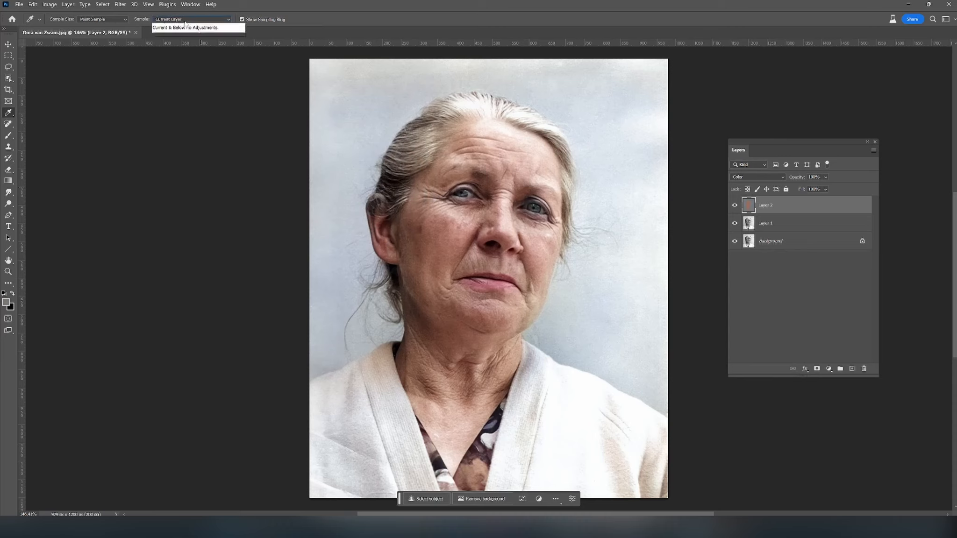
pyautogui.click(184, 42)
pyautogui.moveTo(411, 180); pyautogui.dragTo(473, 181)
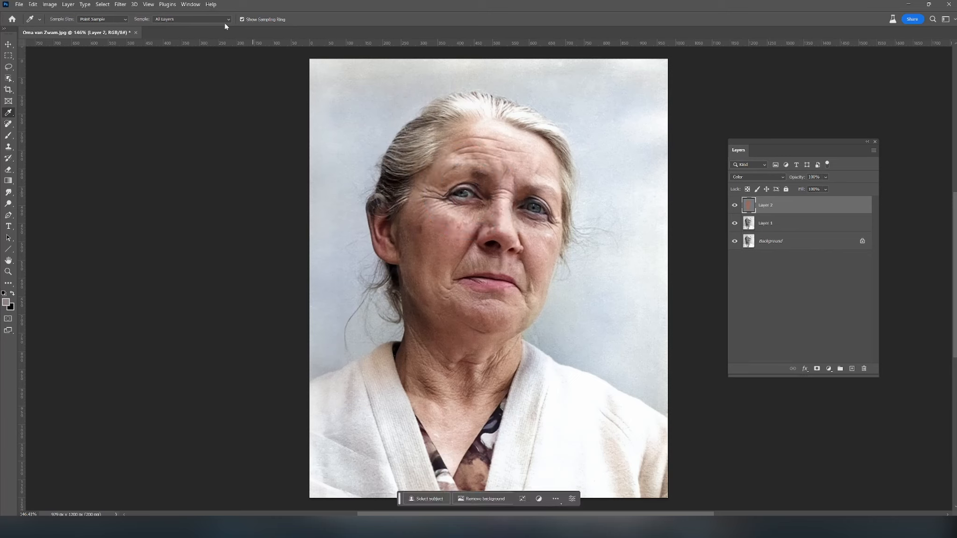
# - Set the Eyedropper to sample the Current Layer and pick a reddish skin tone from the face
pyautogui.click(166, 20)
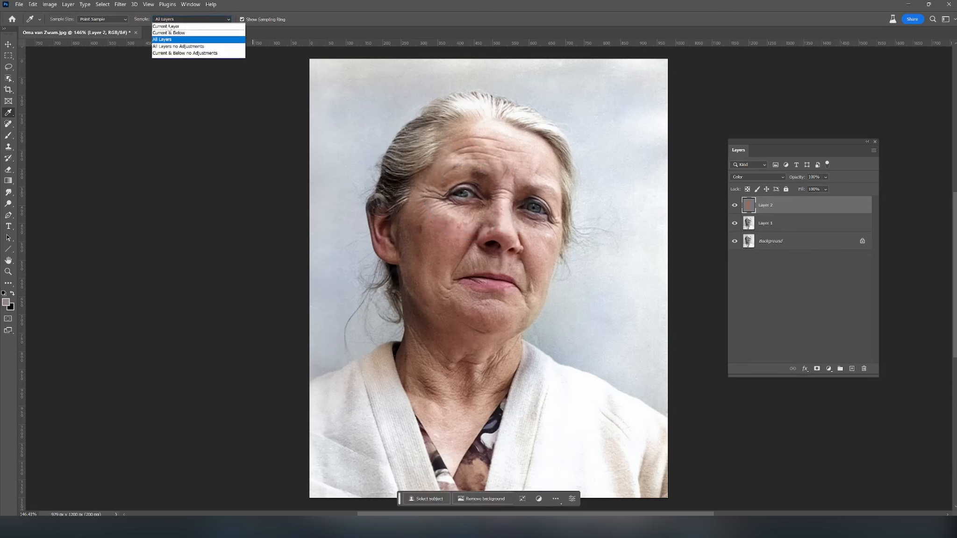
pyautogui.click(166, 27)
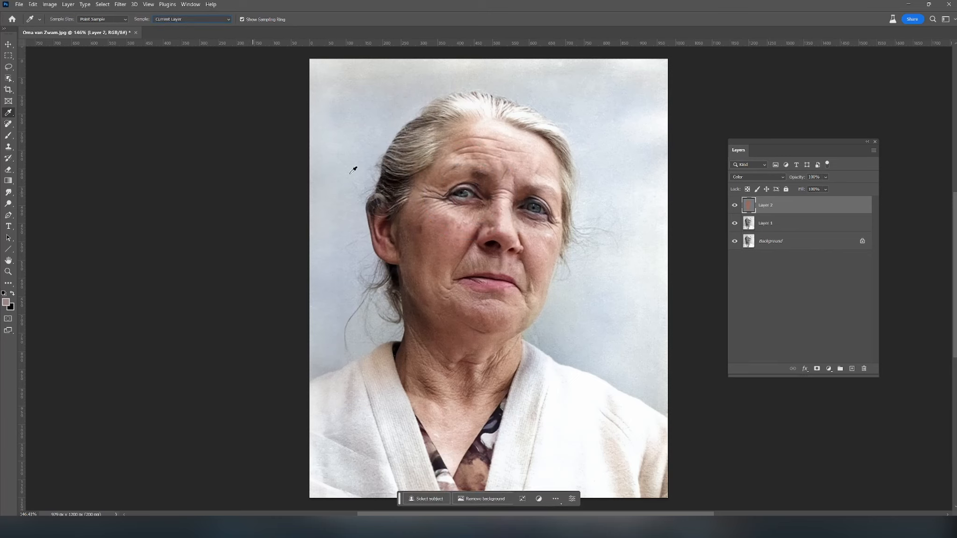
pyautogui.moveTo(451, 167); pyautogui.dragTo(432, 285)
# - Paint the sampled skin tone over the pink spill below the lower lip with an enlarged brush at 22% opacity
pyautogui.click(6, 137)
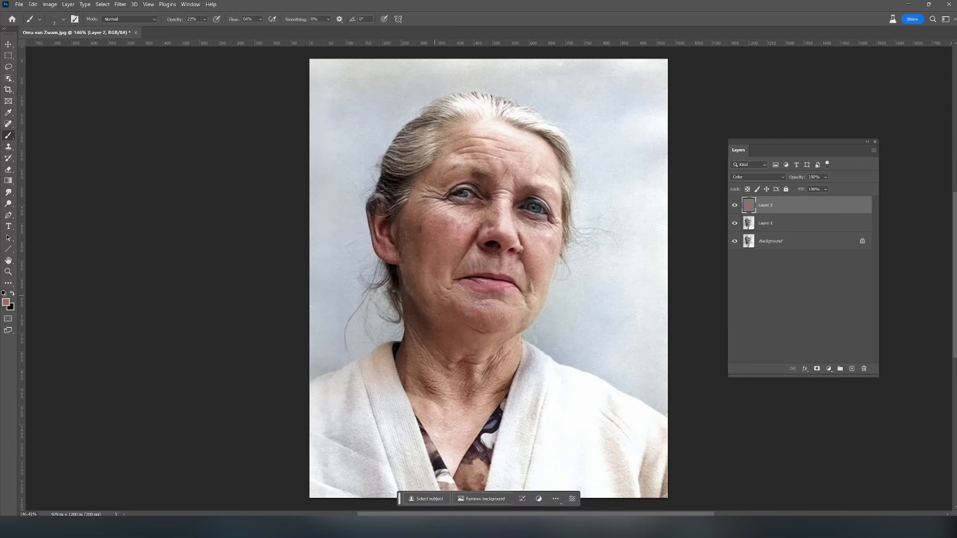
pyautogui.scroll(5, 434, 296)
pyautogui.keyDown('alt'); pyautogui.click(519, 283); pyautogui.keyUp('alt')
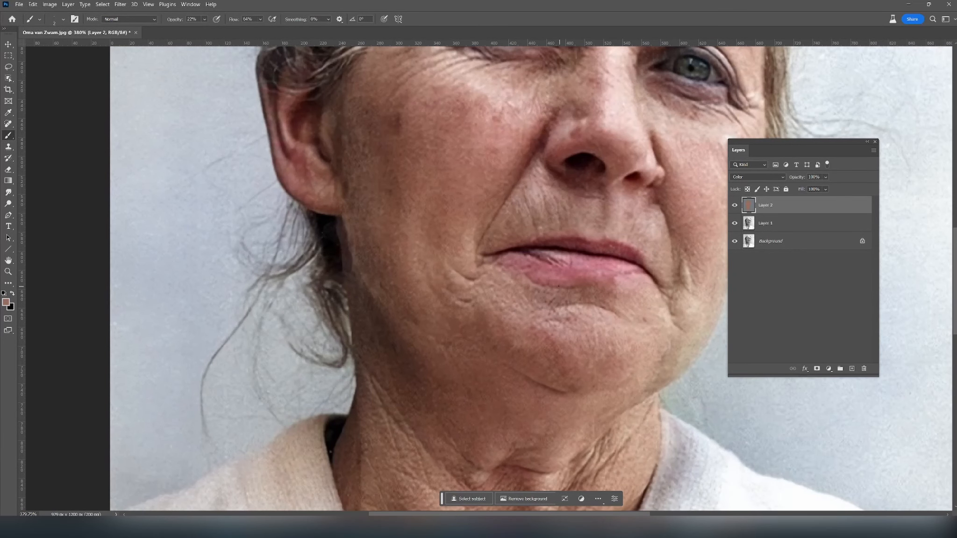
pyautogui.press(']')
pyautogui.press(']')
pyautogui.press(']')
pyautogui.press(']')
pyautogui.press(']')
pyautogui.press(']')
pyautogui.press(']')
pyautogui.press(']')
pyautogui.press(']')
pyautogui.press(']')
pyautogui.moveTo(539, 285)
pyautogui.mouseDown()
pyautogui.moveTo(566, 288)
pyautogui.moveTo(507, 262)
pyautogui.moveTo(597, 291)
pyautogui.mouseUp()
pyautogui.moveTo(540, 284); pyautogui.dragTo(561, 279)
pyautogui.keyDown('alt'); pyautogui.click(638, 280); pyautogui.keyUp('alt')
pyautogui.moveTo(623, 280)
pyautogui.mouseDown()
pyautogui.moveTo(613, 283)
pyautogui.moveTo(621, 283)
pyautogui.mouseUp()
# - Raise the brush opacity to 67% and cover the remaining pink along the lower lip's edge
pyautogui.click(204, 19)
pyautogui.click(561, 285)
pyautogui.keyDown('alt'); pyautogui.click(506, 280); pyautogui.keyUp('alt')
# - Sample nearby skin color and paint over the purplish tint around both eyes on Layer 2
pyautogui.moveTo(494, 184); pyautogui.dragTo(385, 359)
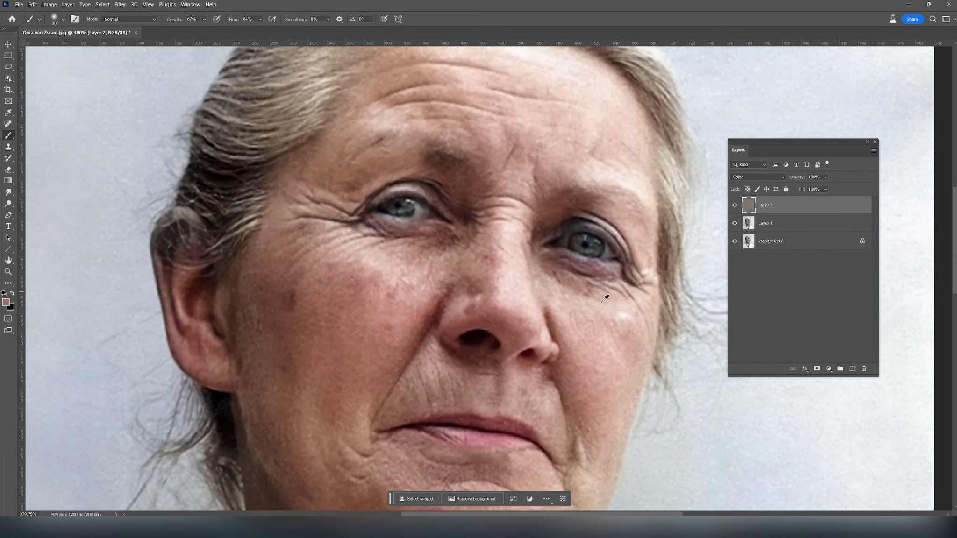
pyautogui.keyDown('alt'); pyautogui.click(589, 359); pyautogui.keyUp('alt')
pyautogui.keyDown('alt'); pyautogui.click(351, 208); pyautogui.keyUp('alt')
pyautogui.scroll(2, 417, 219)
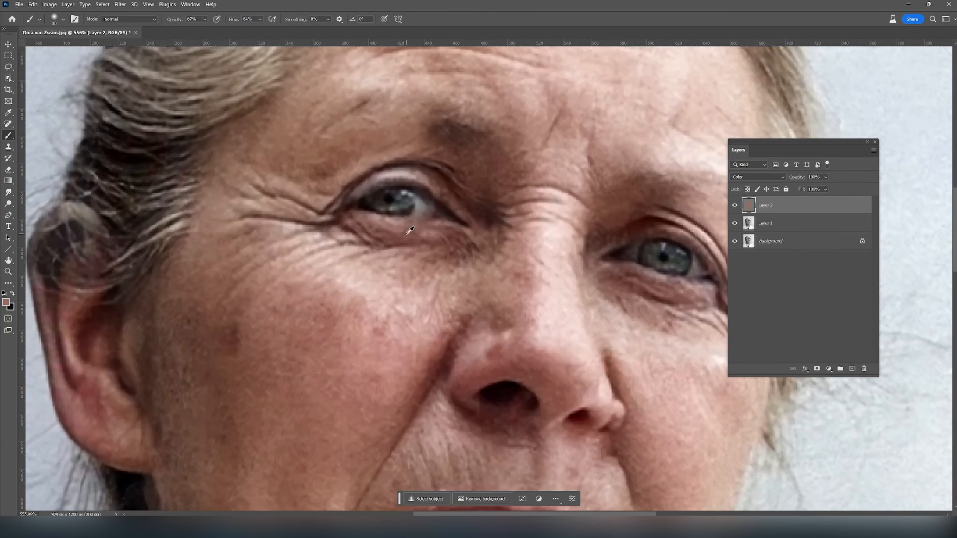
# - Reduce the brush size and refine the skin color close to the edges of the eyes
pyautogui.press('[')
pyautogui.press('[')
pyautogui.press('[')
pyautogui.moveTo(472, 243); pyautogui.dragTo(418, 239)
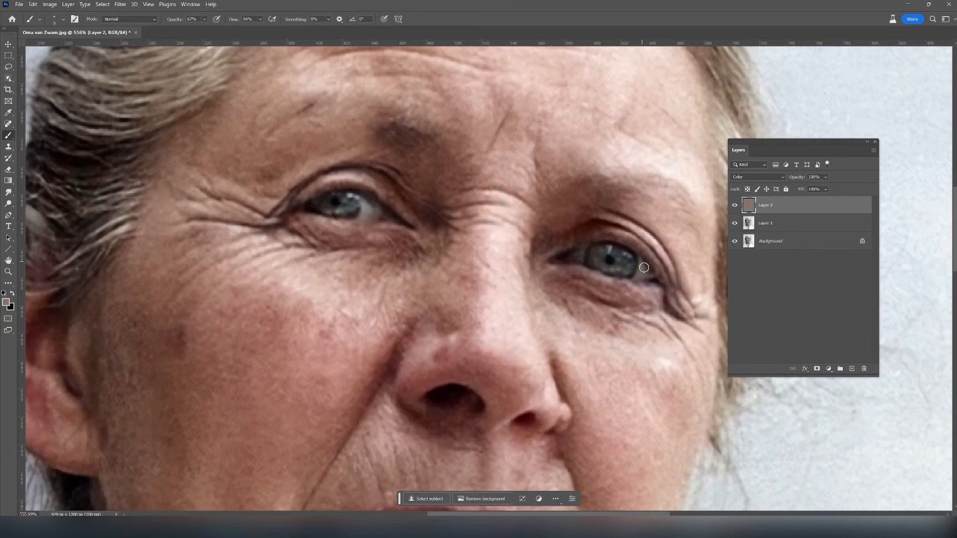
pyautogui.keyDown('alt'); pyautogui.click(668, 259); pyautogui.keyUp('alt')
# - Sample the skin tone near the inner eye corner, set the brush opacity to 33% and soften the remaining tint around the eyes and nose
pyautogui.scroll(-1, 561, 320)
pyautogui.scroll(3, 565, 309)
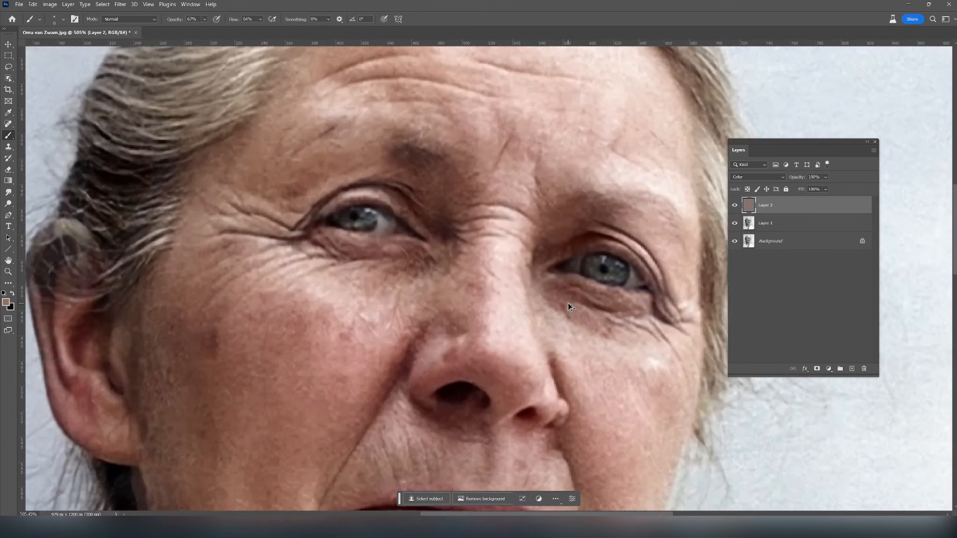
pyautogui.keyDown('alt'); pyautogui.click(571, 263); pyautogui.keyUp('alt')
pyautogui.click(205, 20)
pyautogui.click(204, 31)
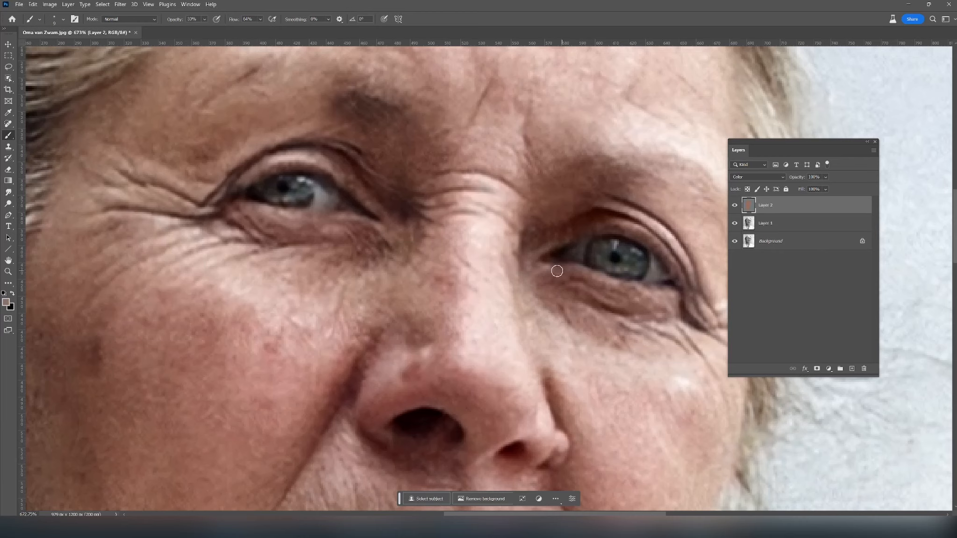
pyautogui.scroll(-3, 607, 287)
pyautogui.scroll(-1, 607, 286)
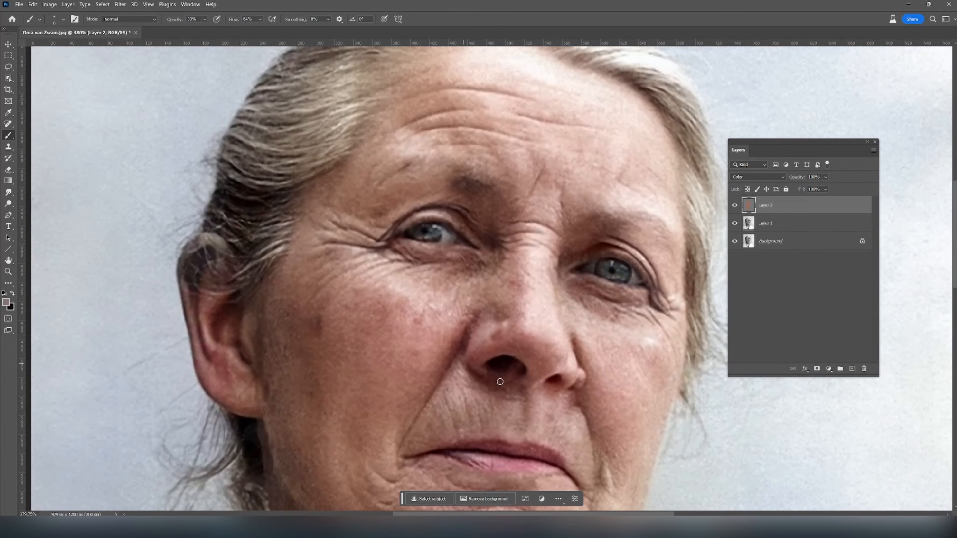
pyautogui.moveTo(579, 416); pyautogui.dragTo(580, 378)
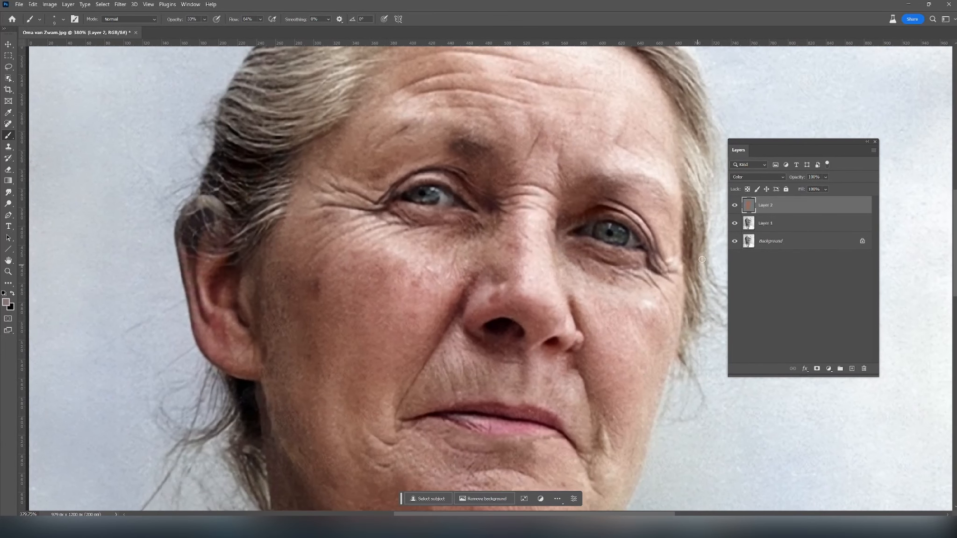
pyautogui.click(734, 226)
# - Sample the cardigan's neutral color, enlarge the brush, raise its opacity to 100% and paint over the yellowish tint on the cardigan's left side
pyautogui.scroll(-3, 612, 301)
pyautogui.scroll(-1, 612, 301)
pyautogui.moveTo(610, 397); pyautogui.dragTo(552, 227)
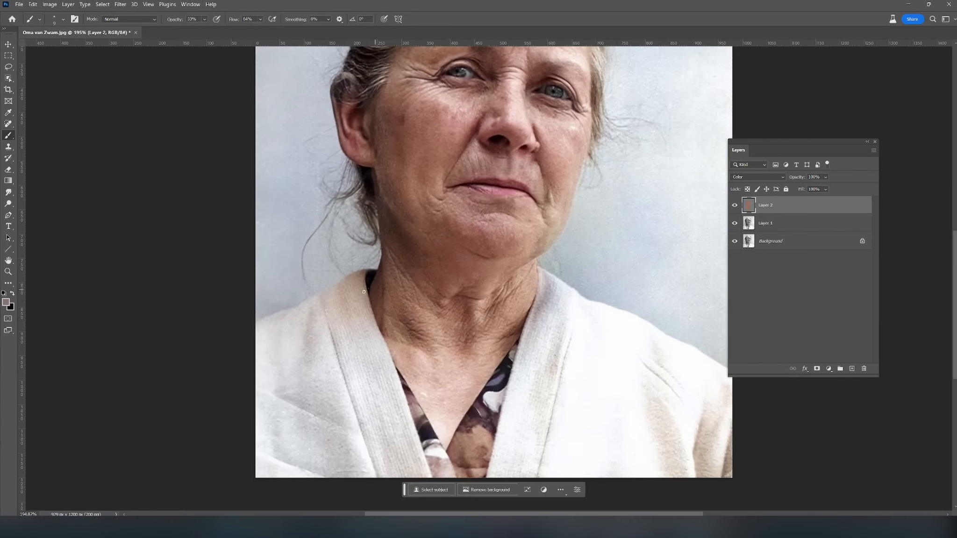
pyautogui.keyDown('alt'); pyautogui.click(550, 293); pyautogui.keyUp('alt')
pyautogui.press(']')
pyautogui.press(']')
pyautogui.press(']')
pyautogui.press(']')
pyautogui.press(']')
pyautogui.press(']')
pyautogui.click(353, 282)
pyautogui.press(']')
pyautogui.press(']')
pyautogui.press(']')
pyautogui.press(']')
pyautogui.press(']')
pyautogui.moveTo(204, 19); pyautogui.dragTo(240, 29)
pyautogui.moveTo(341, 286)
pyautogui.mouseDown()
pyautogui.moveTo(361, 365)
pyautogui.moveTo(287, 346)
pyautogui.moveTo(259, 352)
pyautogui.moveTo(285, 393)
pyautogui.moveTo(289, 427)
pyautogui.mouseUp()
# - Paint the same neutral color over the cardigan's right side, using a smaller brush close to the neckline
pyautogui.moveTo(519, 462)
pyautogui.mouseDown()
pyautogui.moveTo(560, 315)
pyautogui.moveTo(592, 336)
pyautogui.moveTo(560, 309)
pyautogui.moveTo(559, 292)
pyautogui.moveTo(588, 333)
pyautogui.mouseUp()
pyautogui.keyDown('alt'); pyautogui.click(523, 298); pyautogui.keyUp('alt')
pyautogui.press('[')
pyautogui.press('[')
pyautogui.press('[')
pyautogui.press('[')
pyautogui.press('[')
pyautogui.press('[')
pyautogui.press('[')
pyautogui.press('[')
pyautogui.press('[')
pyautogui.press('[')
pyautogui.scroll(-2, 514, 326)
pyautogui.moveTo(583, 227)
pyautogui.mouseDown()
pyautogui.moveTo(517, 270)
pyautogui.moveTo(541, 272)
pyautogui.mouseUp()
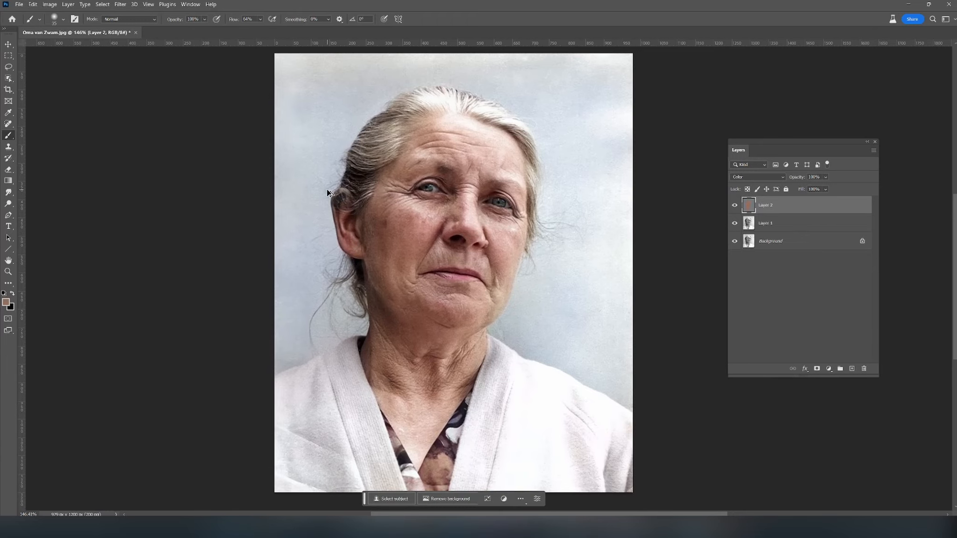
# - Sample a reddish skin tone and paint it over the gray upper part and outer rim of the ear
pyautogui.scroll(5, 327, 191)
pyautogui.keyDown('alt'); pyautogui.click(368, 262); pyautogui.keyUp('alt')
pyautogui.moveTo(367, 204)
pyautogui.mouseDown()
pyautogui.moveTo(361, 249)
pyautogui.moveTo(383, 221)
pyautogui.moveTo(384, 233)
pyautogui.moveTo(376, 253)
pyautogui.moveTo(383, 222)
pyautogui.moveTo(367, 216)
pyautogui.moveTo(390, 212)
pyautogui.mouseUp()
pyautogui.keyDown('alt'); pyautogui.click(413, 216); pyautogui.keyUp('alt')
pyautogui.keyDown('alt'); pyautogui.click(339, 182); pyautogui.keyUp('alt')
pyautogui.moveTo(351, 182)
pyautogui.mouseDown()
pyautogui.moveTo(328, 202)
pyautogui.moveTo(321, 269)
pyautogui.moveTo(335, 257)
pyautogui.mouseUp()
pyautogui.keyDown('alt'); pyautogui.click(370, 194); pyautogui.keyUp('alt')
pyautogui.moveTo(365, 202)
pyautogui.mouseDown()
pyautogui.moveTo(348, 202)
pyautogui.moveTo(345, 212)
pyautogui.moveTo(358, 296)
pyautogui.mouseUp()
# - Reduce the brush size and refine the skin color along the ear's outer edge
pyautogui.press('[')
pyautogui.press('[')
pyautogui.press('[')
pyautogui.keyDown('alt'); pyautogui.click(348, 243); pyautogui.keyUp('alt')
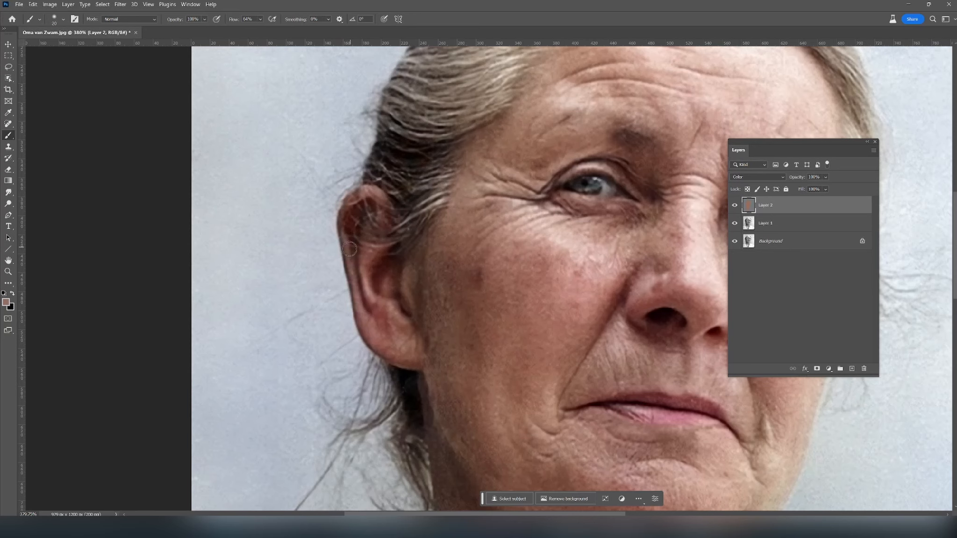
pyautogui.scroll(-4, 377, 333)
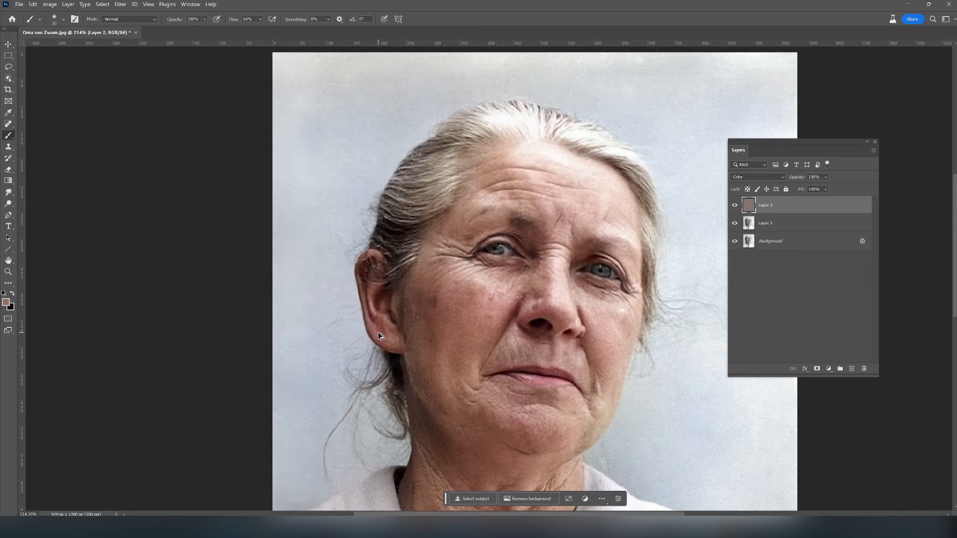
pyautogui.moveTo(473, 354); pyautogui.dragTo(439, 306)
pyautogui.scroll(-2, 439, 303)
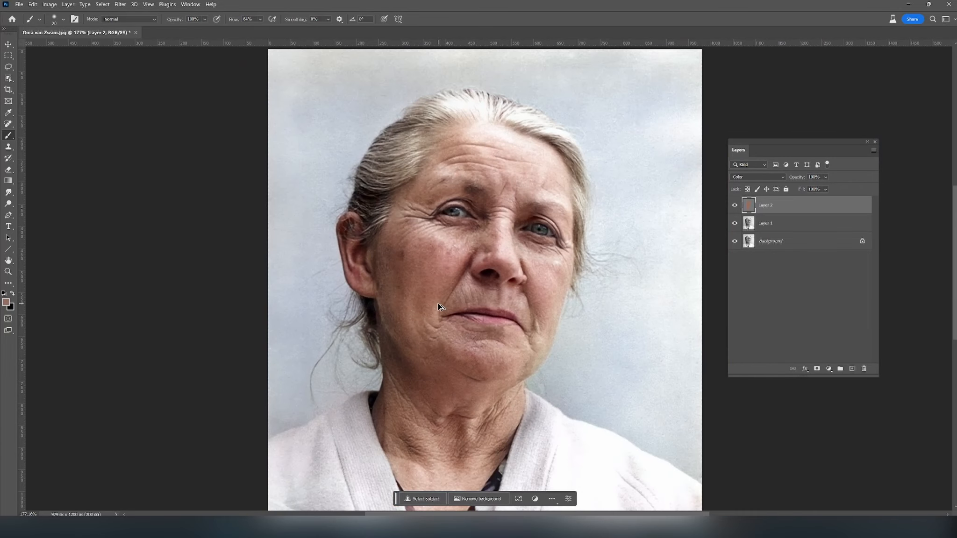
pyautogui.scroll(2, 440, 304)
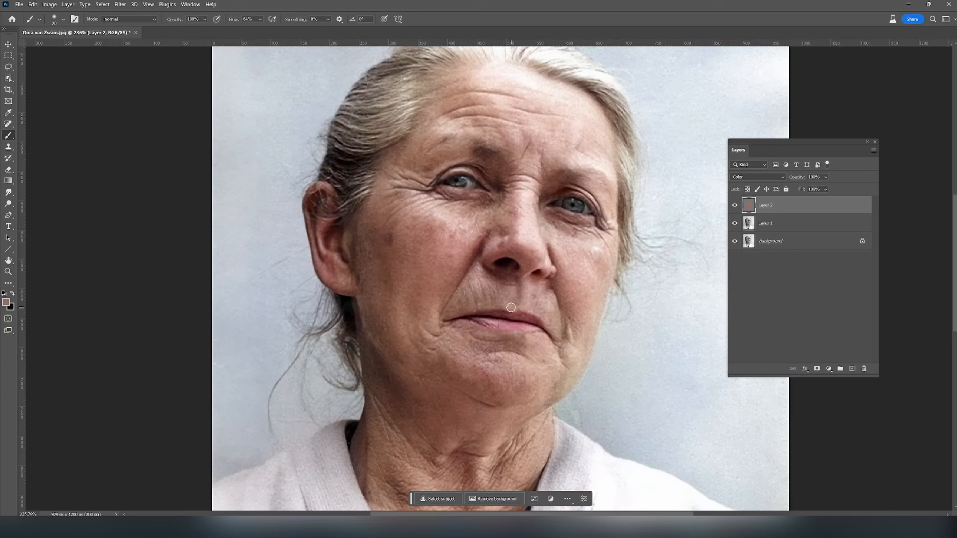
pyautogui.click(536, 311)
# - Add a new layer above Layer 2 and set its blend mode to Color
pyautogui.click(852, 369)
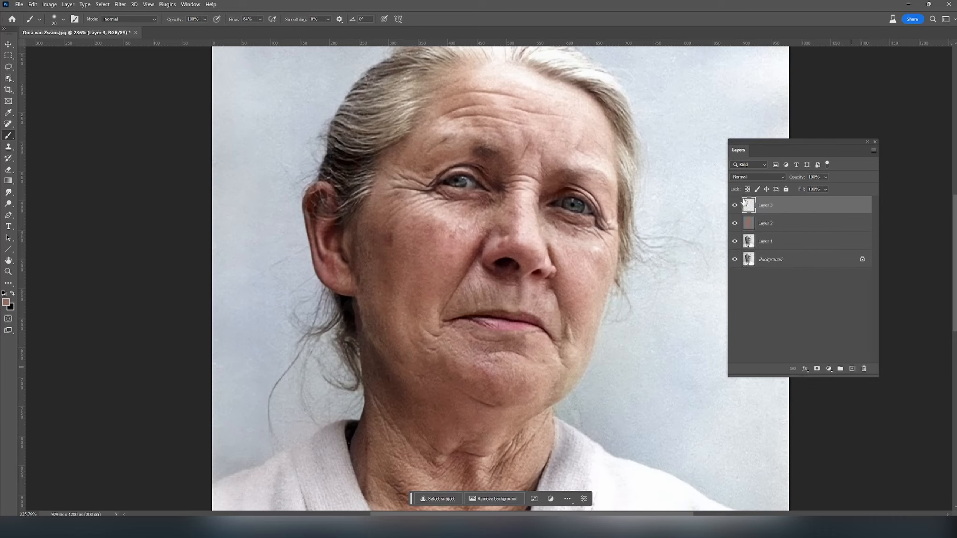
pyautogui.click(757, 177)
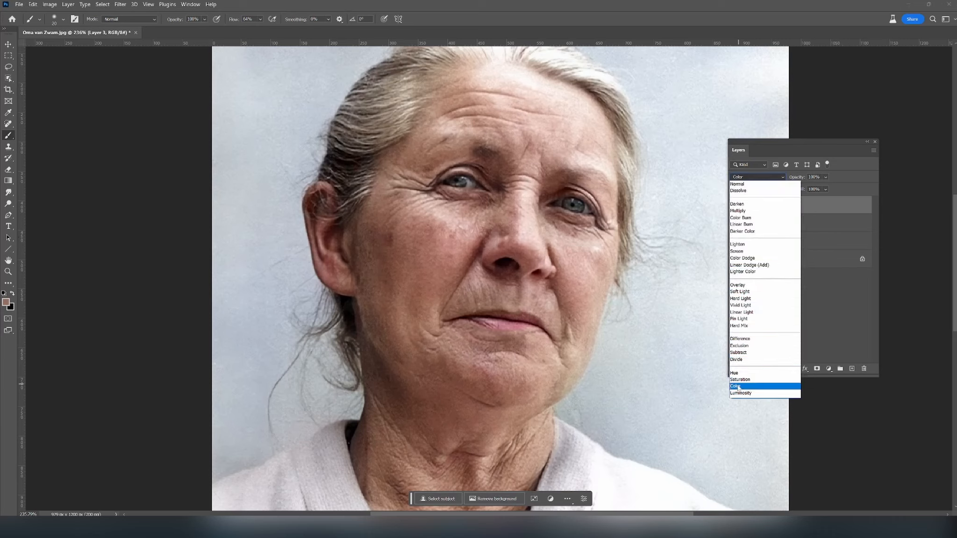
pyautogui.click(737, 387)
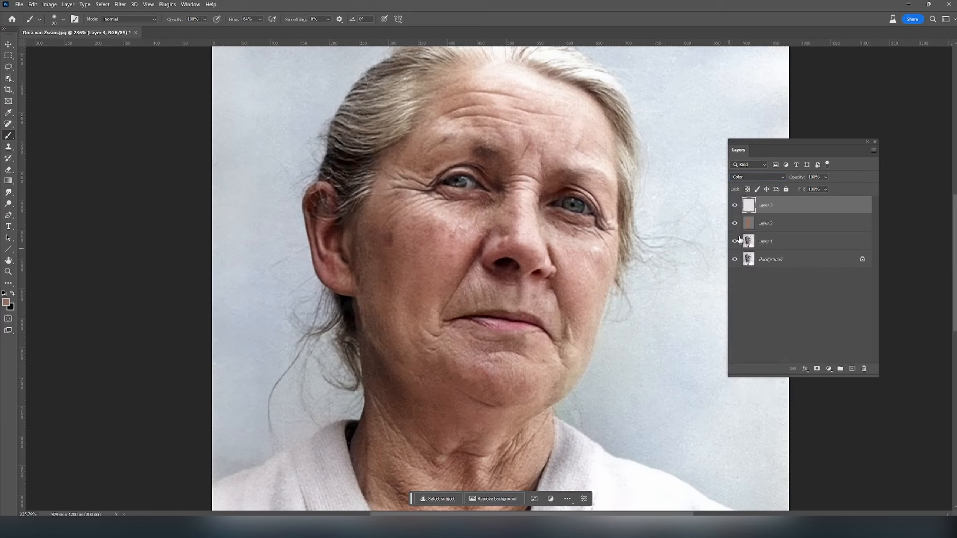
# - Choose a blue foreground color, paint the irises of both eyes on the new layer and lower the layer's opacity
pyautogui.click(5, 303)
pyautogui.click(658, 274)
pyautogui.moveTo(658, 276)
pyautogui.mouseDown()
pyautogui.moveTo(659, 265)
pyautogui.moveTo(660, 273)
pyautogui.mouseUp()
pyautogui.click(752, 217)
pyautogui.press('b')
pyautogui.moveTo(573, 207); pyautogui.dragTo(580, 213)
pyautogui.click(825, 177)
pyautogui.moveTo(817, 187)
pyautogui.mouseDown()
pyautogui.moveTo(802, 190)
pyautogui.moveTo(814, 188)
pyautogui.mouseUp()
# - Merge the eye color layer with Layer 2 and set the merged layer's blend mode to Color
pyautogui.keyDown('shift'); pyautogui.click(778, 223); pyautogui.keyUp('shift')
pyautogui.rightClick(779, 223)
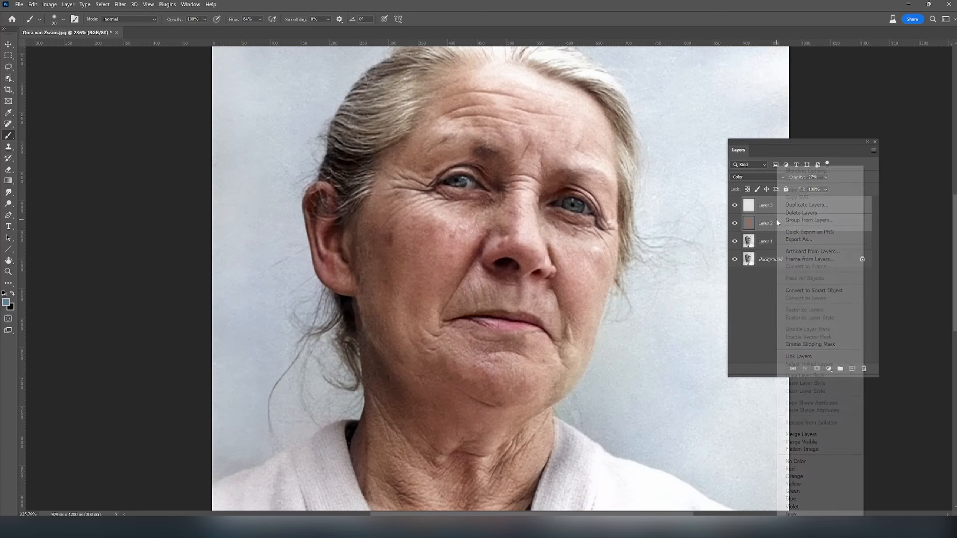
pyautogui.click(799, 435)
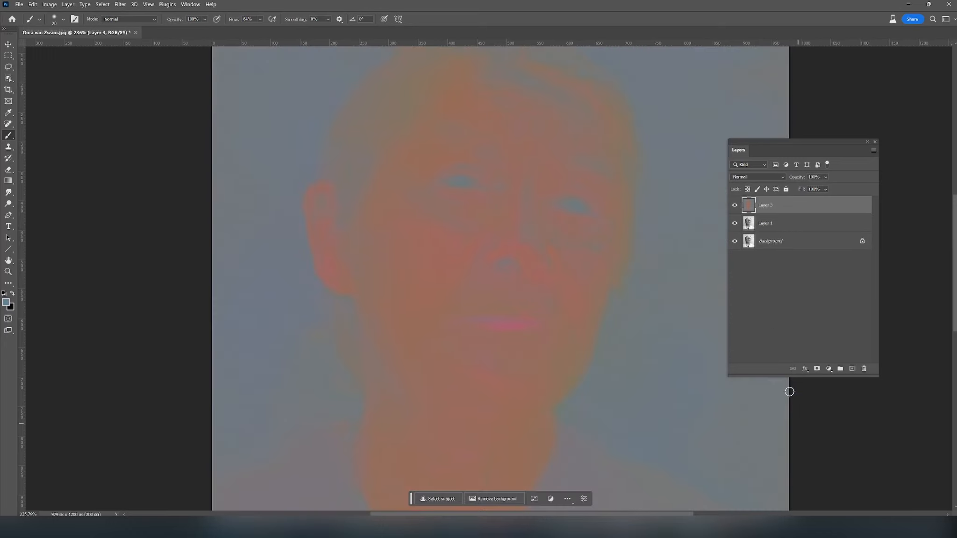
pyautogui.click(756, 177)
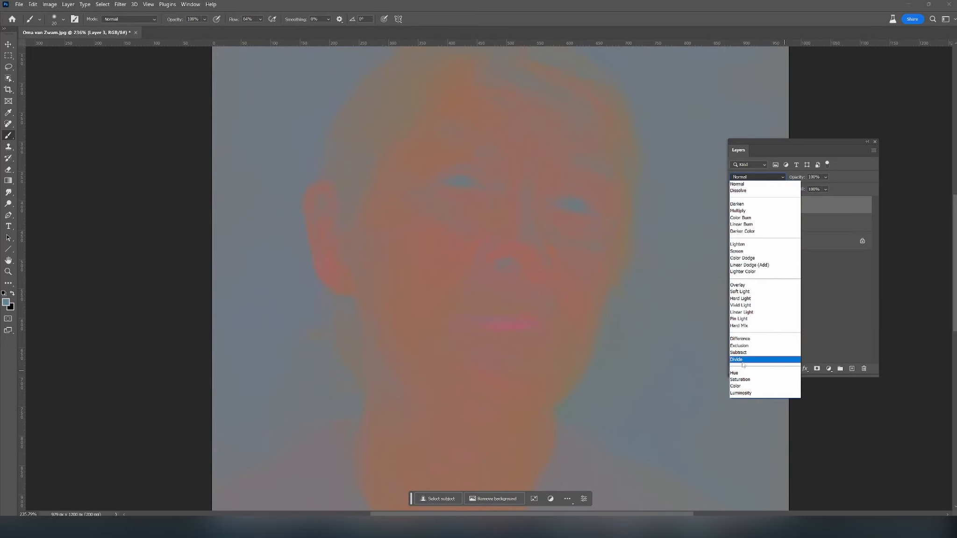
pyautogui.click(739, 387)
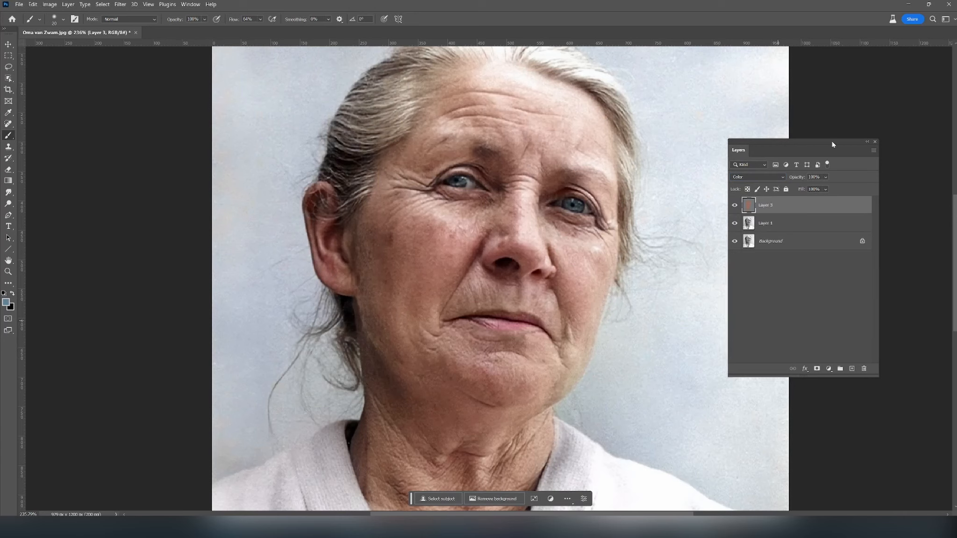
# - Move the layer list clear of the portrait, enlarge the brush and even out the backdrop's color with a neutral gray
pyautogui.moveTo(823, 150); pyautogui.dragTo(873, 143)
pyautogui.scroll(-5, 582, 298)
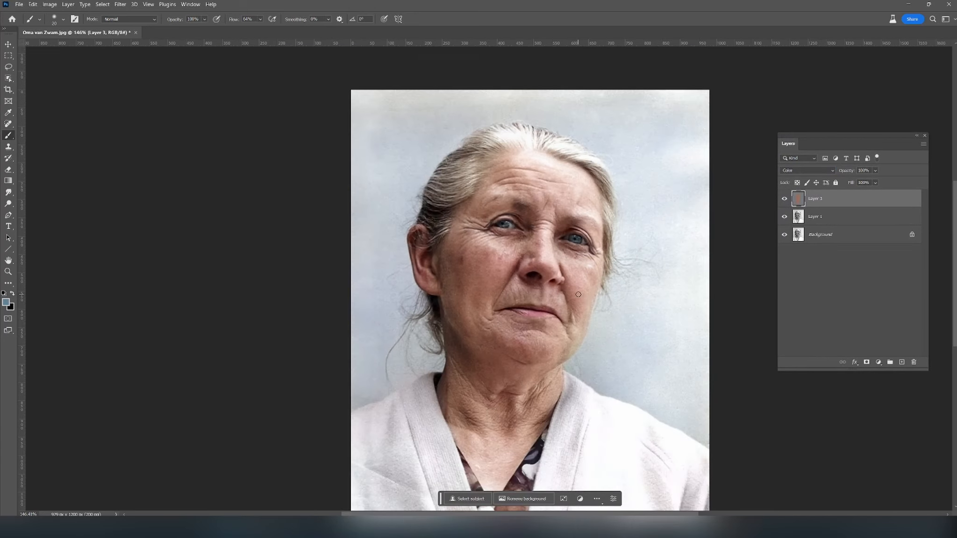
pyautogui.moveTo(603, 327); pyautogui.dragTo(544, 300)
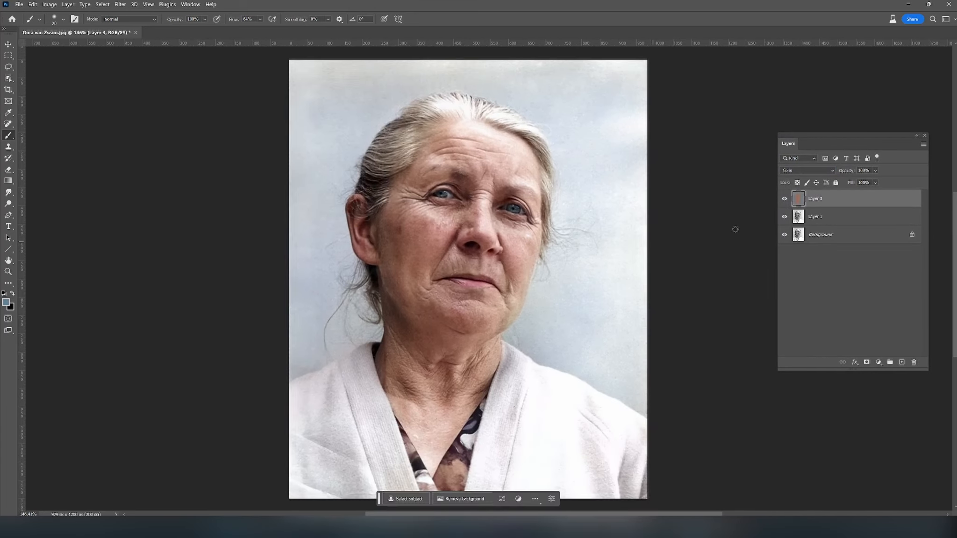
pyautogui.press(']')
pyautogui.press(']')
pyautogui.press(']')
pyautogui.press(']')
pyautogui.press(']')
pyautogui.press(']')
pyautogui.press(']')
pyautogui.press(']')
pyautogui.press(']')
pyautogui.press(']')
pyautogui.press(']')
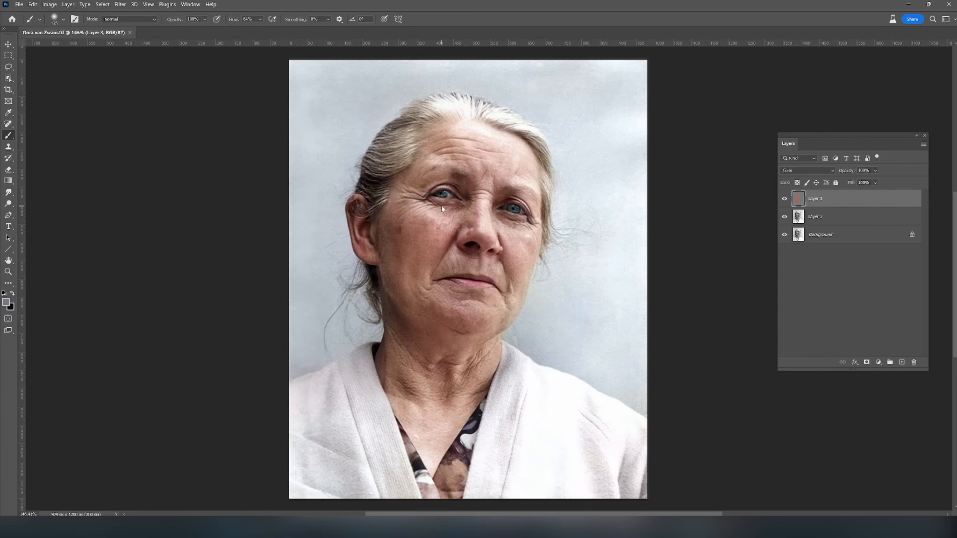
# - Export the portrait for web as a quality 100 JPEG on the Desktop, replacing "cleaned" in the cleaned copy's file name with "coloured"
pyautogui.hotkey('ctrl', 'alt', 'shift', 's')
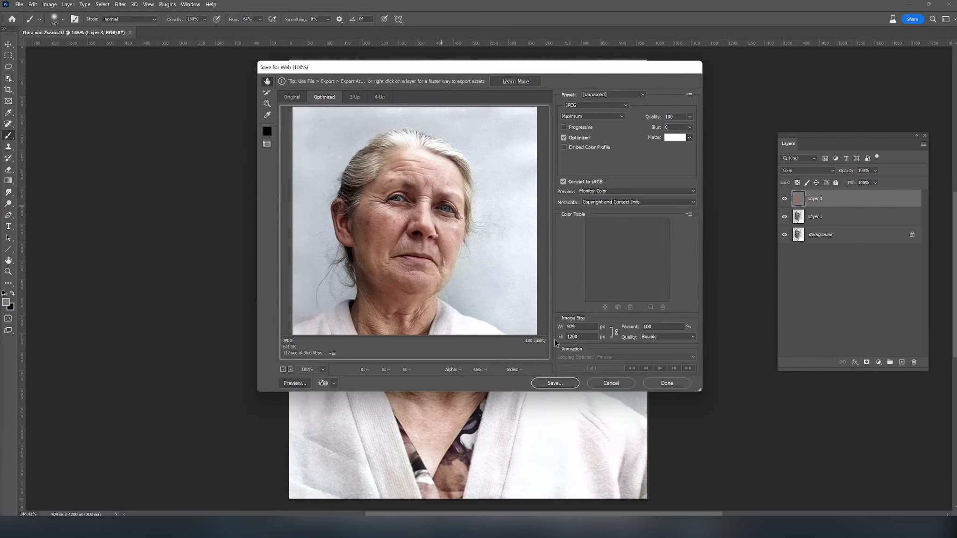
pyautogui.click(555, 383)
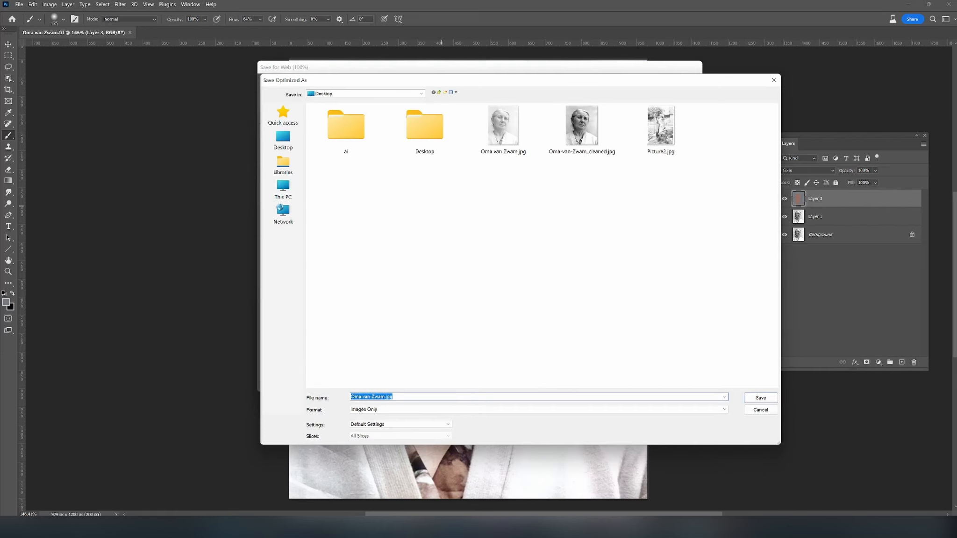
pyautogui.click(578, 149)
pyautogui.click(390, 397)
pyautogui.moveTo(390, 397); pyautogui.dragTo(454, 404)
pyautogui.write('ol')
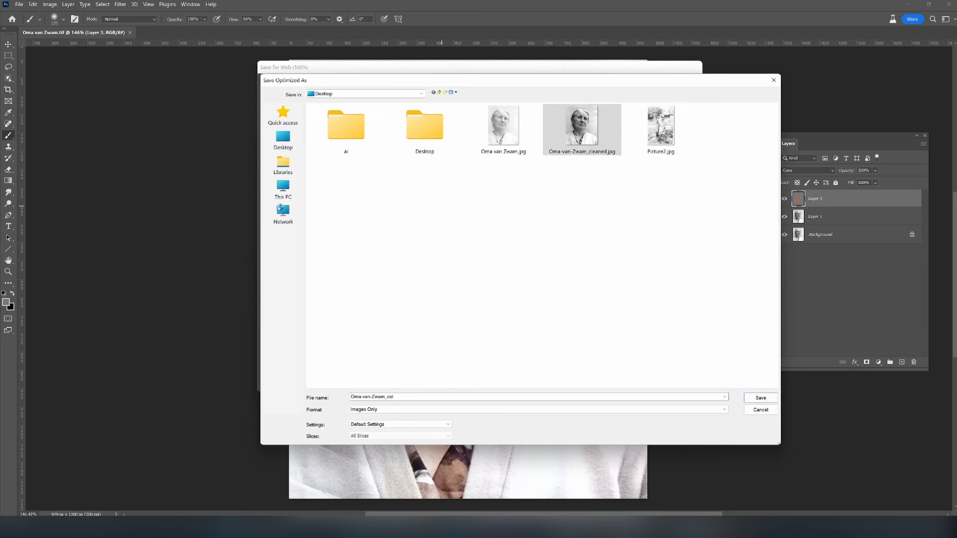
pyautogui.write('oured')
pyautogui.press('Return')
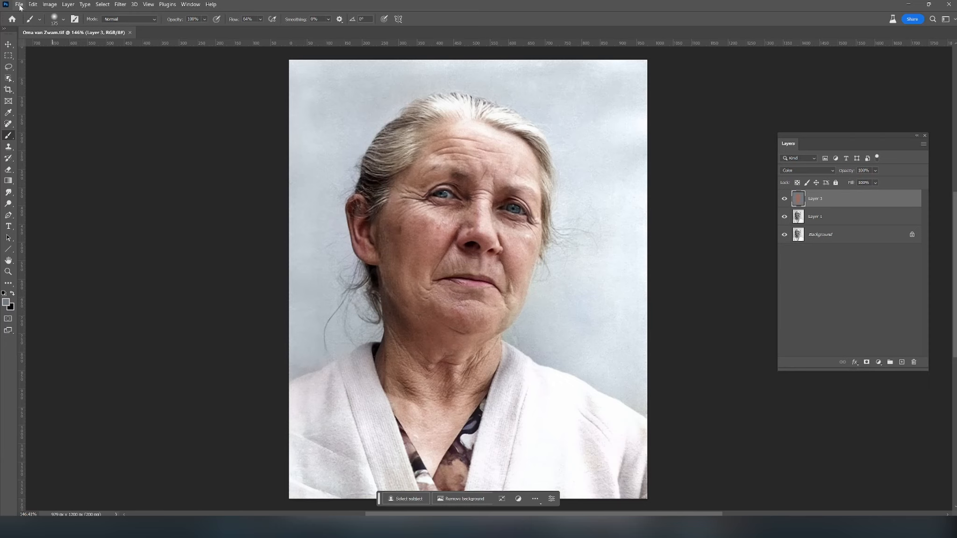
# - Float the colorized portrait in its own window and open the original faded JPG from the Desktop
pyautogui.moveTo(70, 34); pyautogui.dragTo(77, 48)
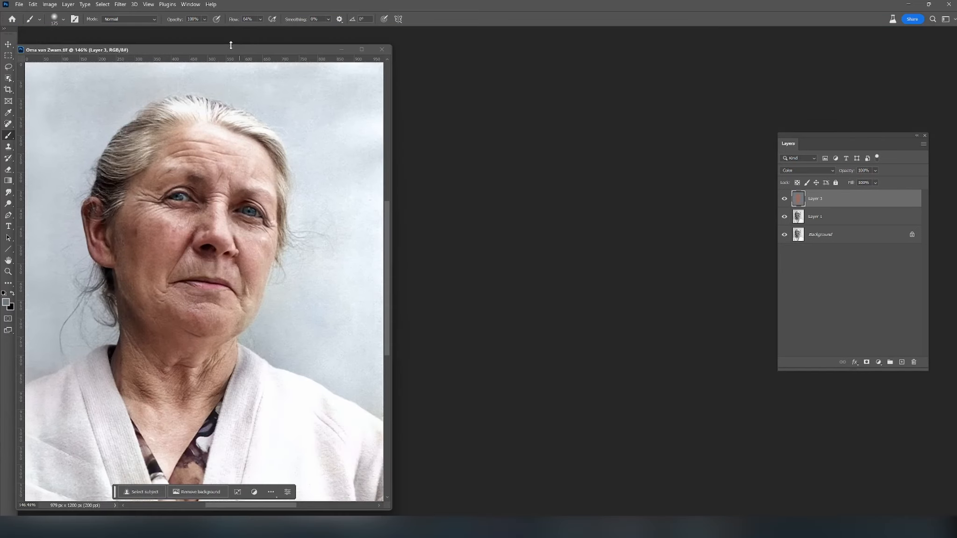
pyautogui.moveTo(231, 49); pyautogui.dragTo(252, 42)
pyautogui.click(19, 4)
pyautogui.click(28, 21)
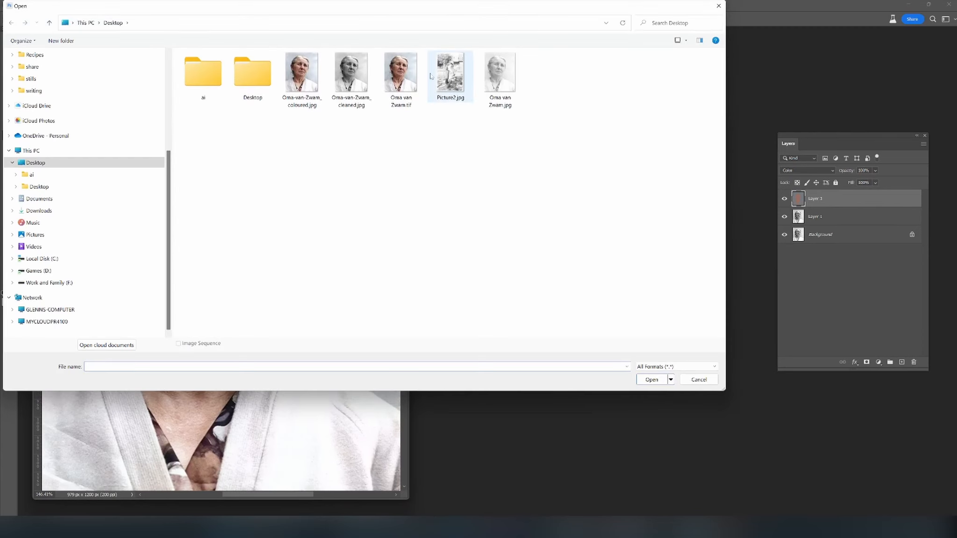
pyautogui.doubleClick(484, 73)
# - Place the original photo's window beside the colorized one, enlarge it and match its magnification at 146% for comparison
pyautogui.moveTo(184, 53); pyautogui.dragTo(578, 60)
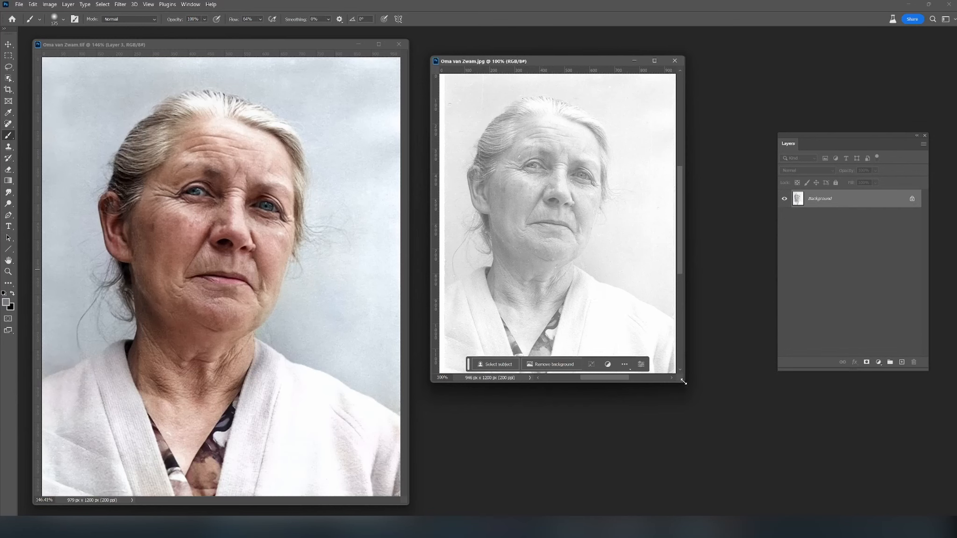
pyautogui.moveTo(683, 381); pyautogui.dragTo(792, 509)
pyautogui.scroll(3, 741, 468)
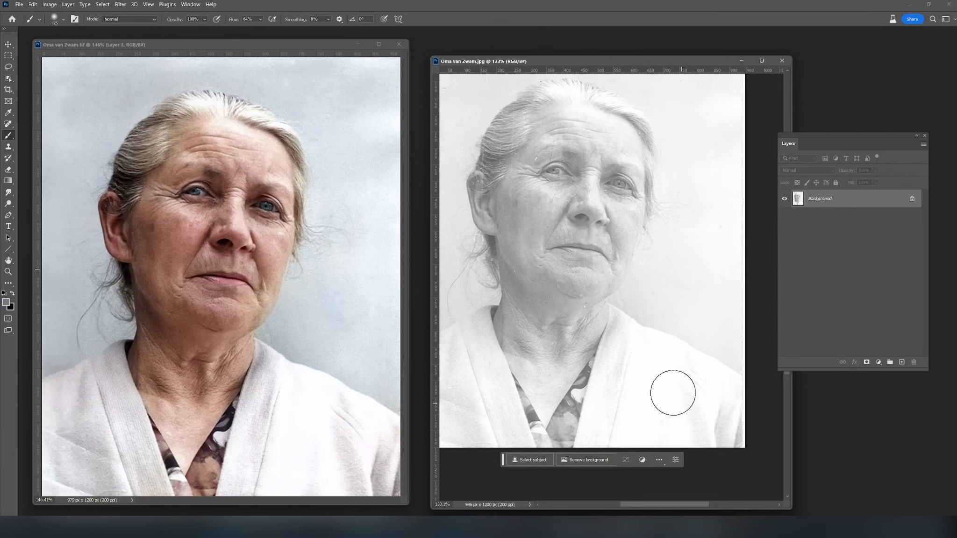
pyautogui.scroll(1, 542, 232)
pyautogui.keyDown('alt'); pyautogui.click(588, 234); pyautogui.keyUp('alt')
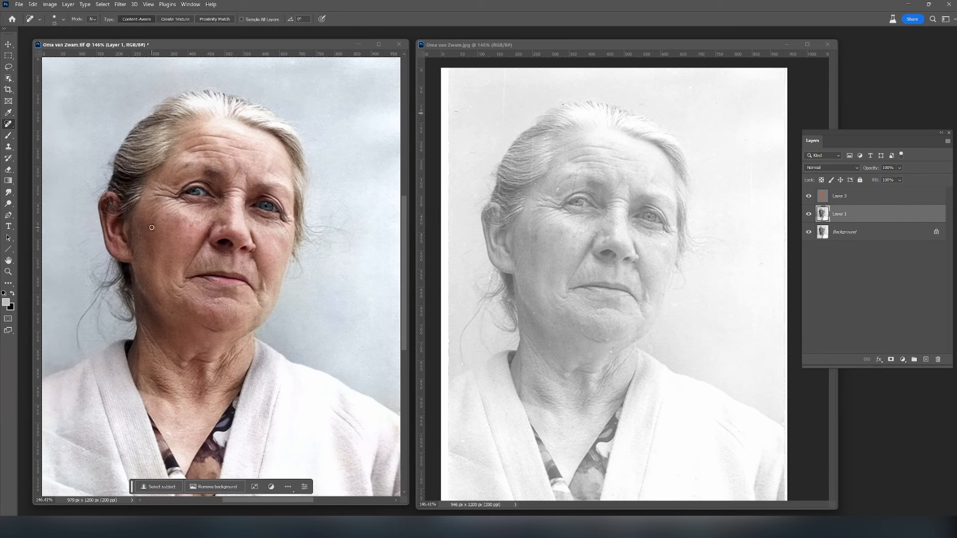
# - Heal the dark spot on the cheek and a blemish in the upper-left backdrop on Layer 1 with the content-aware Spot Healing Brush
pyautogui.moveTo(151, 230); pyautogui.dragTo(153, 221)
pyautogui.moveTo(70, 114); pyautogui.dragTo(80, 113)
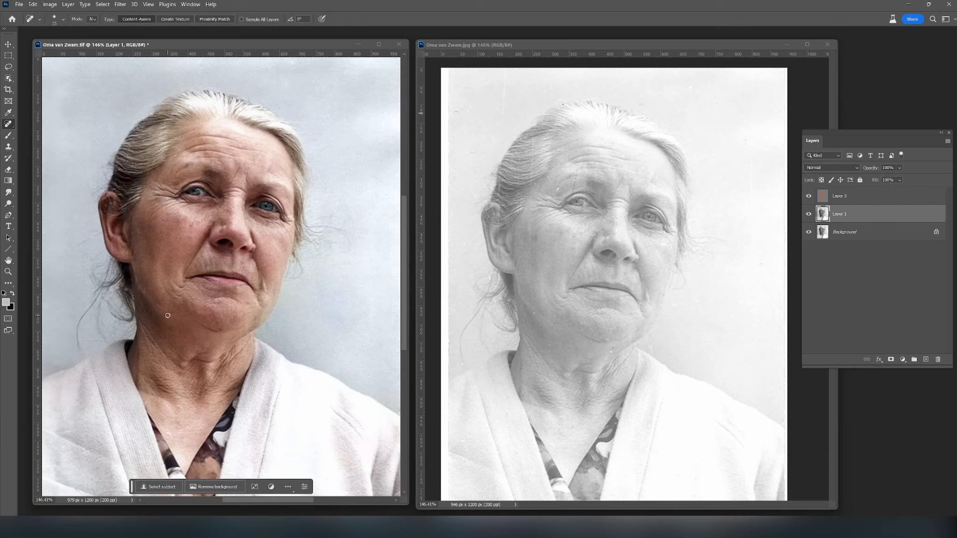